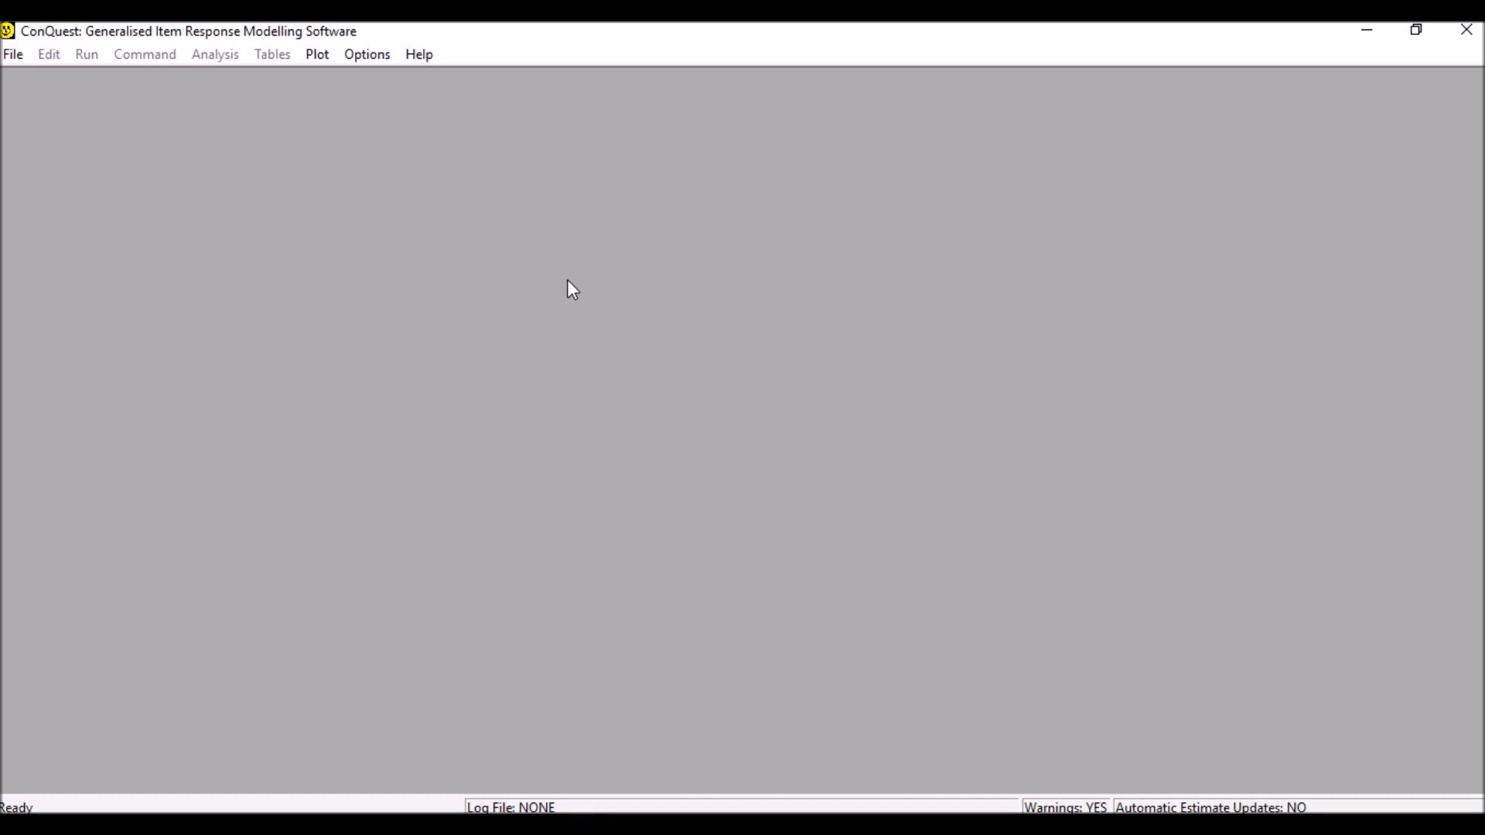
pyautogui.click(953, 824)
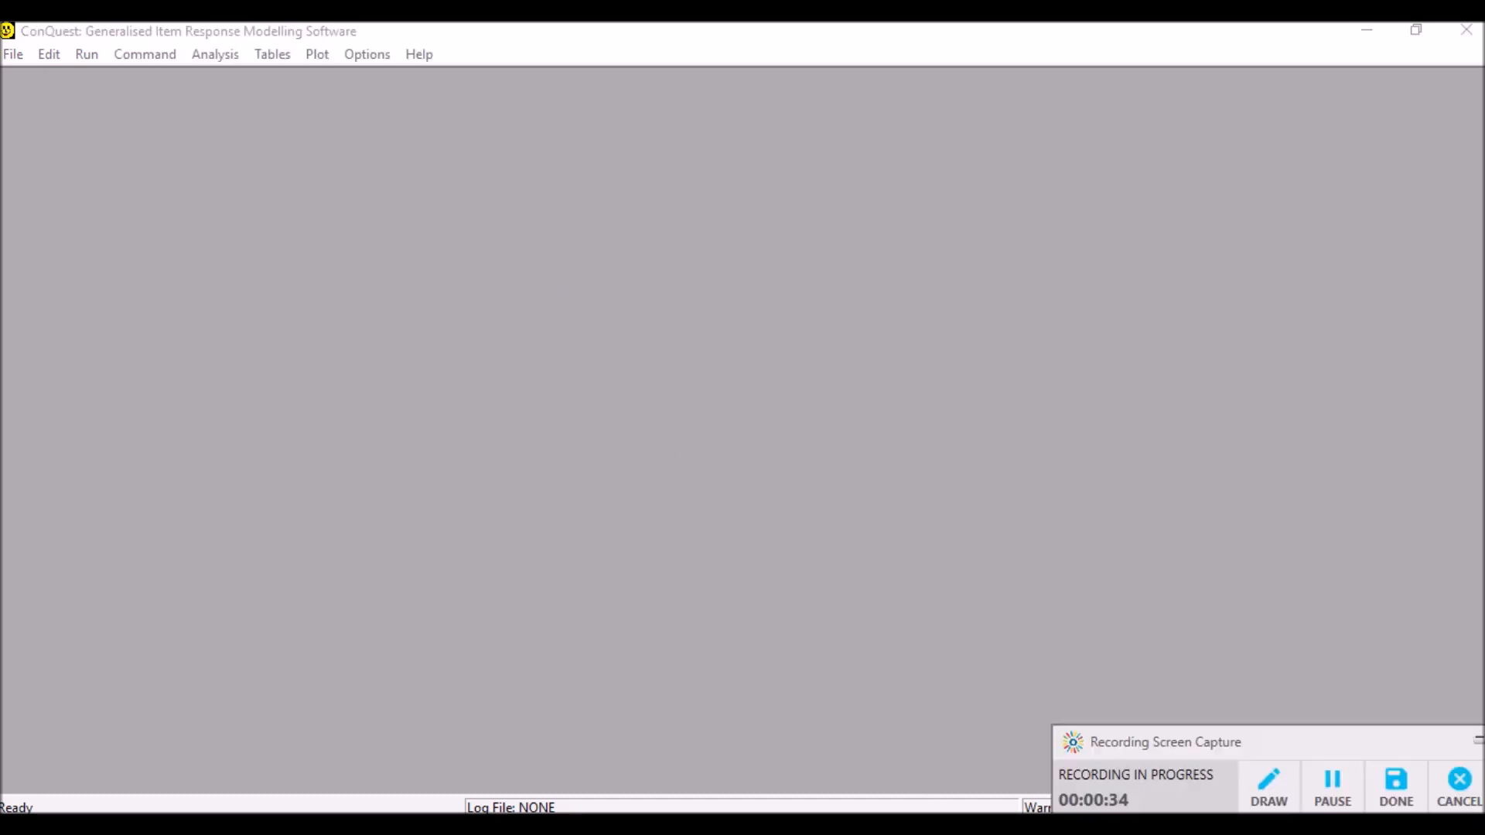
pyautogui.click(1331, 785)
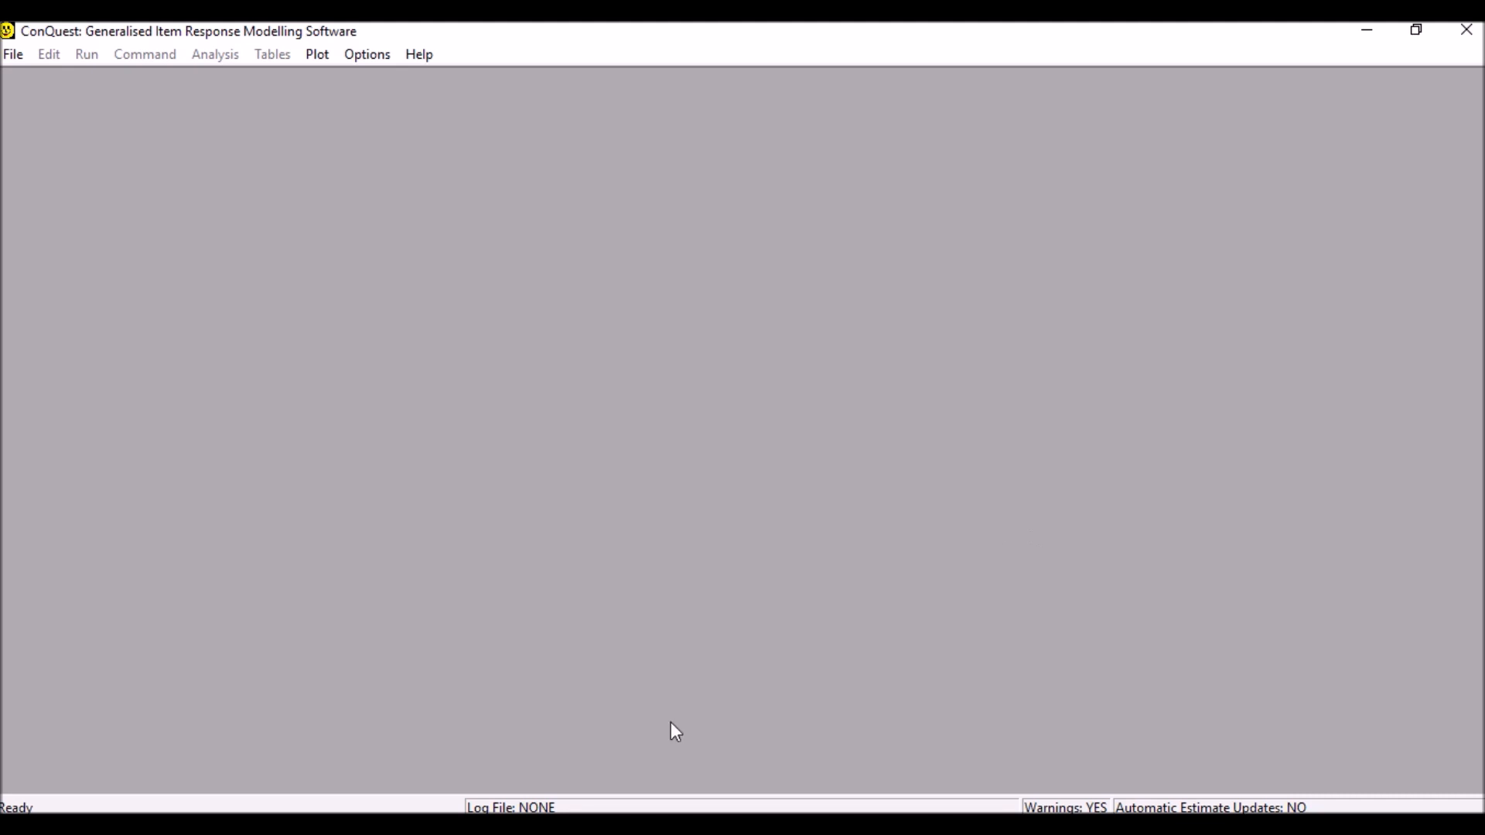
# Step: Switch to the browser and review the ConQuest licence comparison table on the ACER Purchases page
pyautogui.moveTo(431, 824)
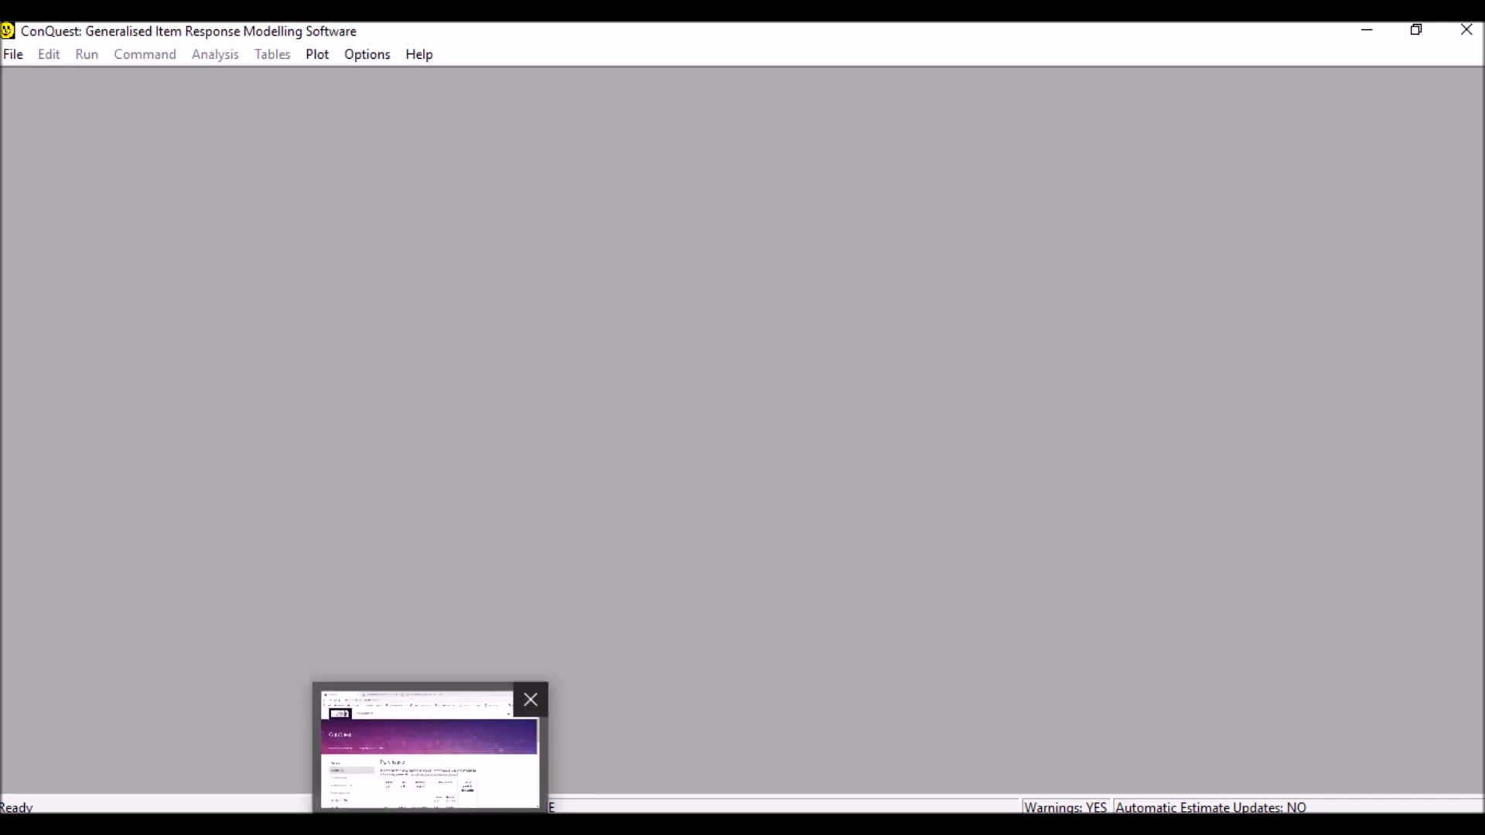
pyautogui.click(431, 746)
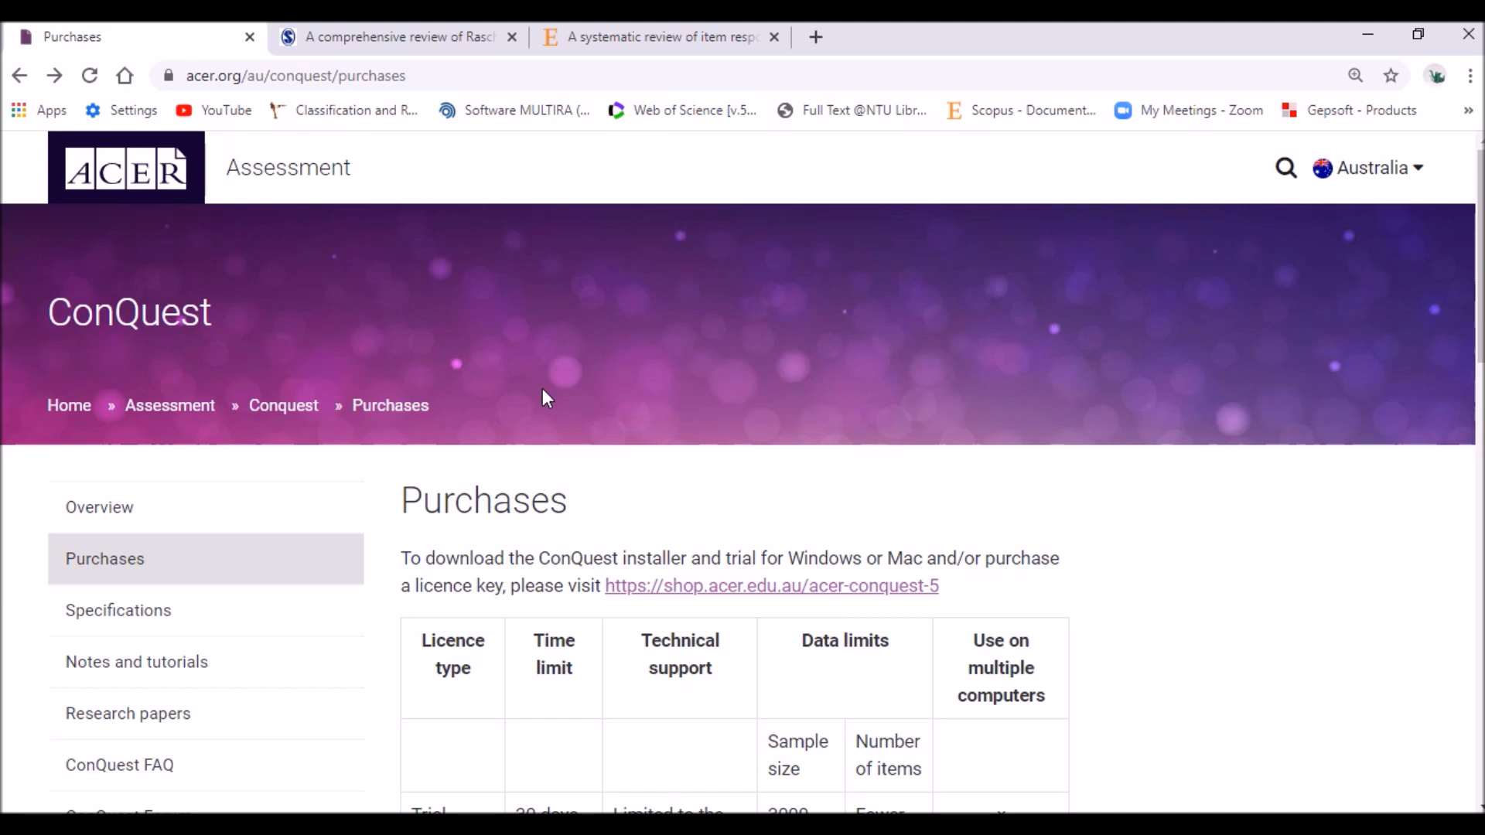
pyautogui.scroll(-2, 541, 391)
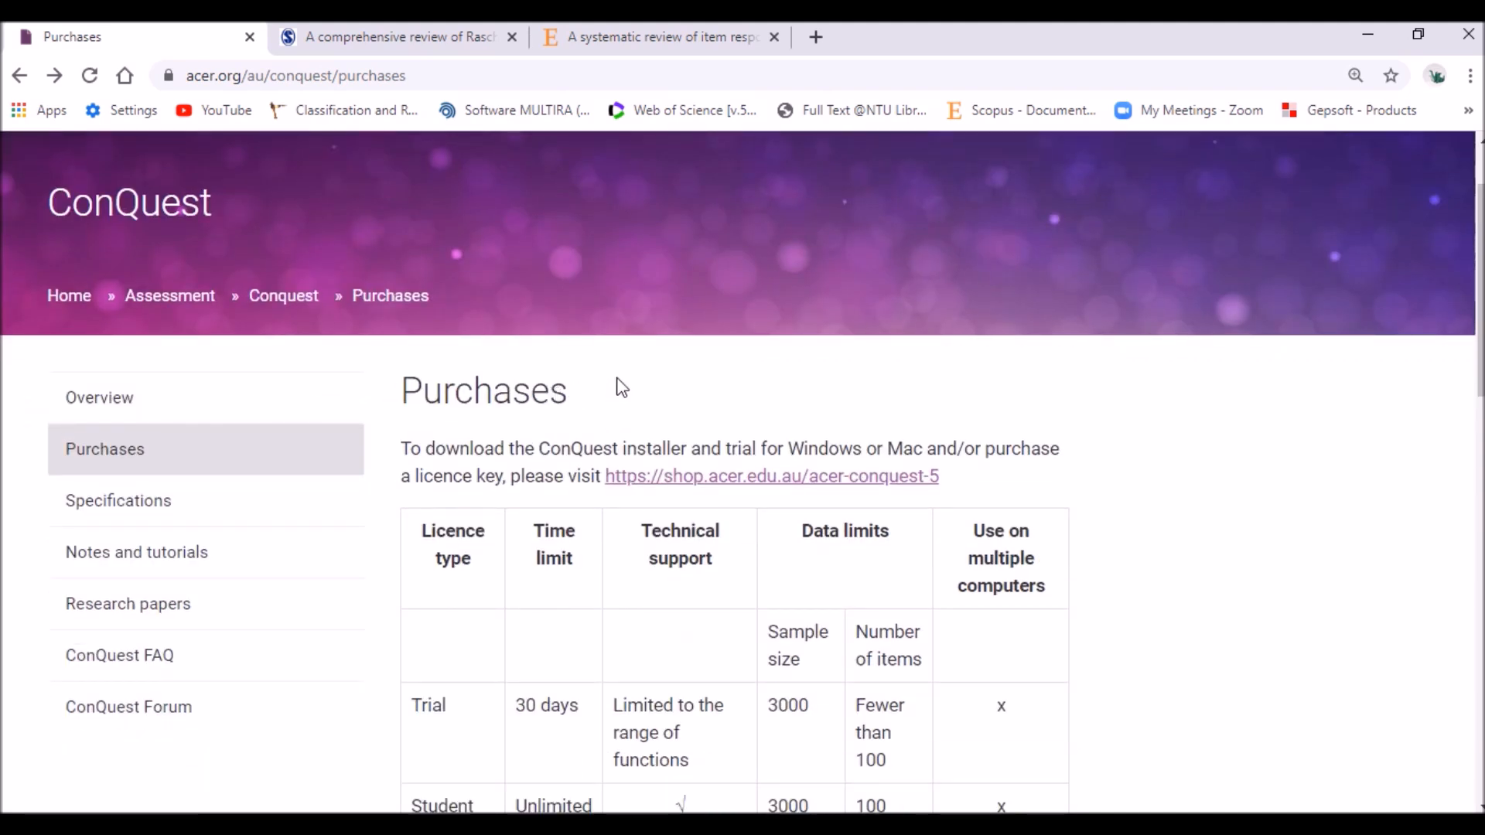
pyautogui.scroll(-5, 705, 425)
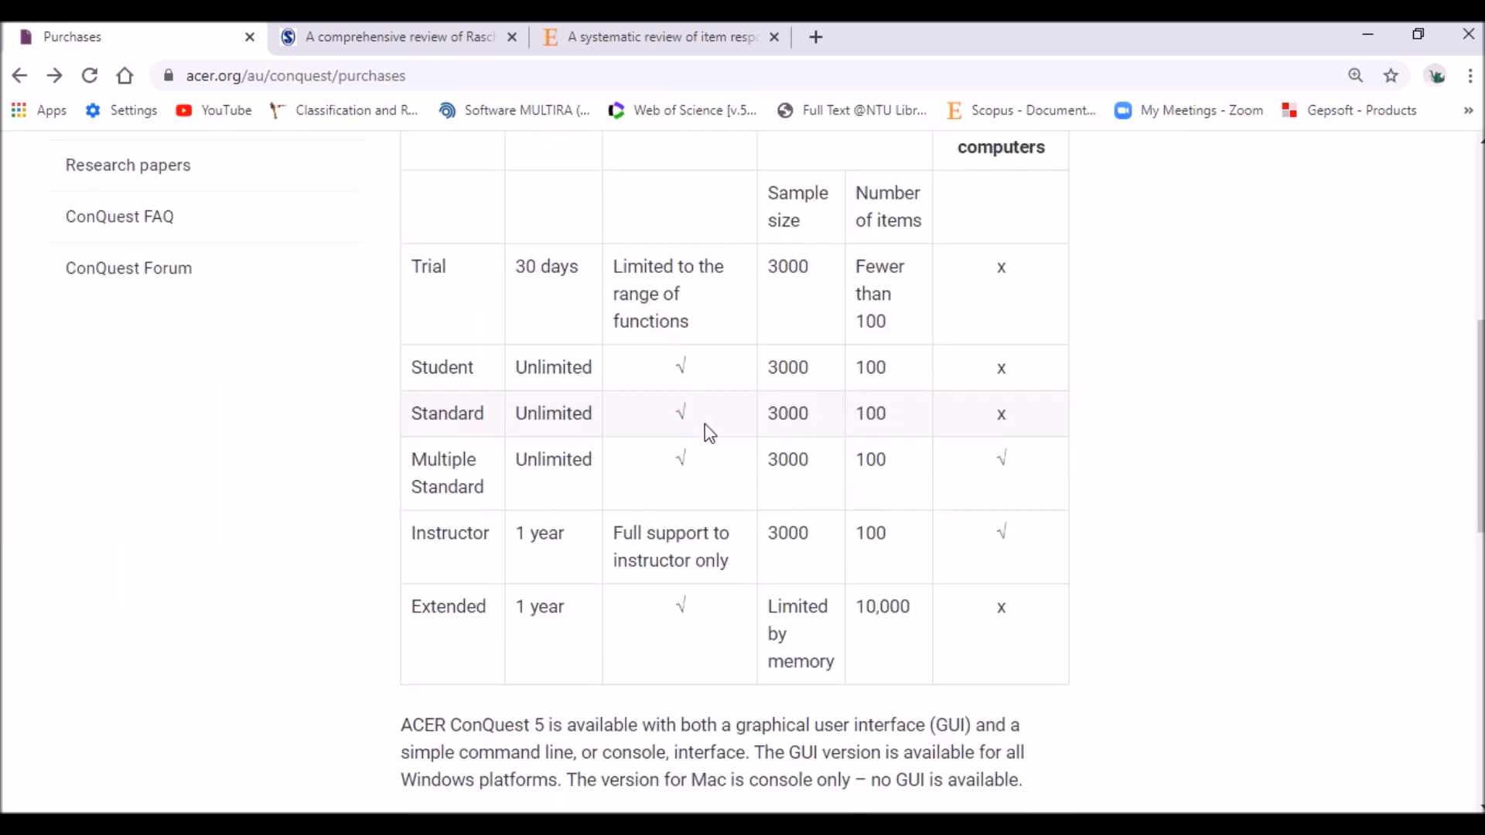
pyautogui.scroll(-4, 706, 430)
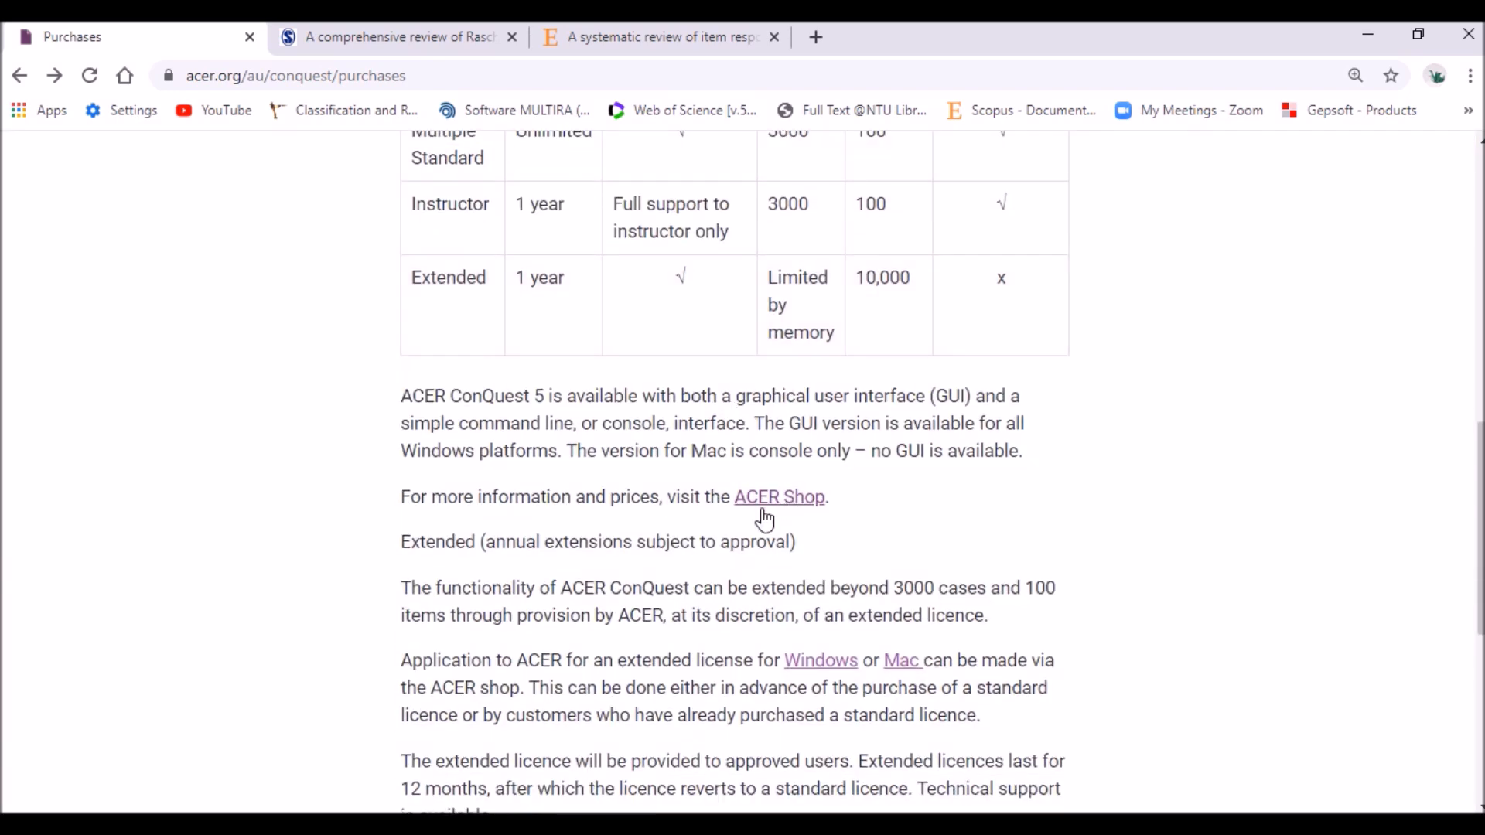
# Step: Open the ACER Shop page for ConQuest 5 and look through the installer and licence listings
pyautogui.click(778, 502)
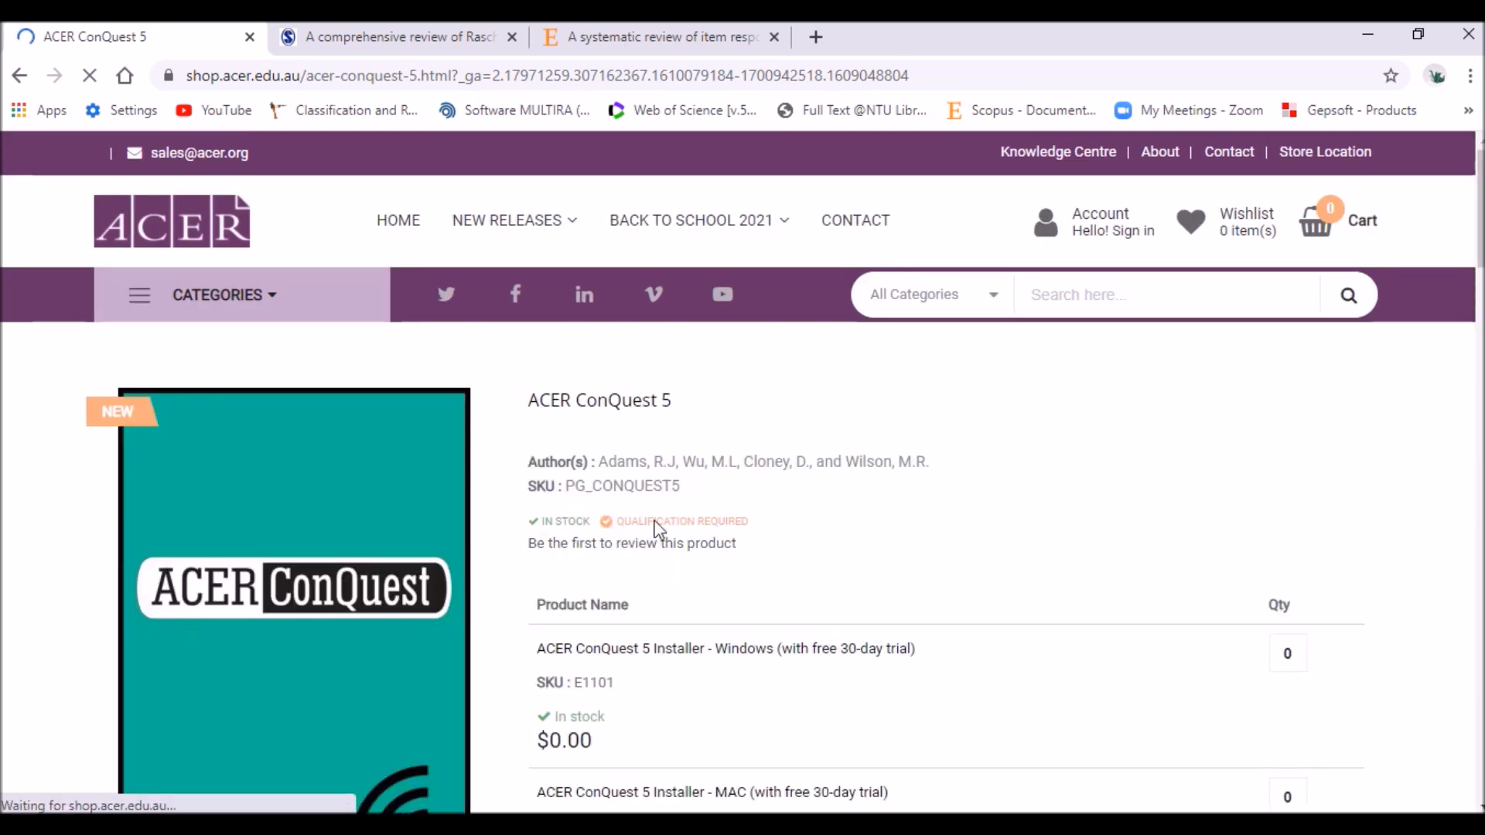
pyautogui.scroll(-3, 935, 504)
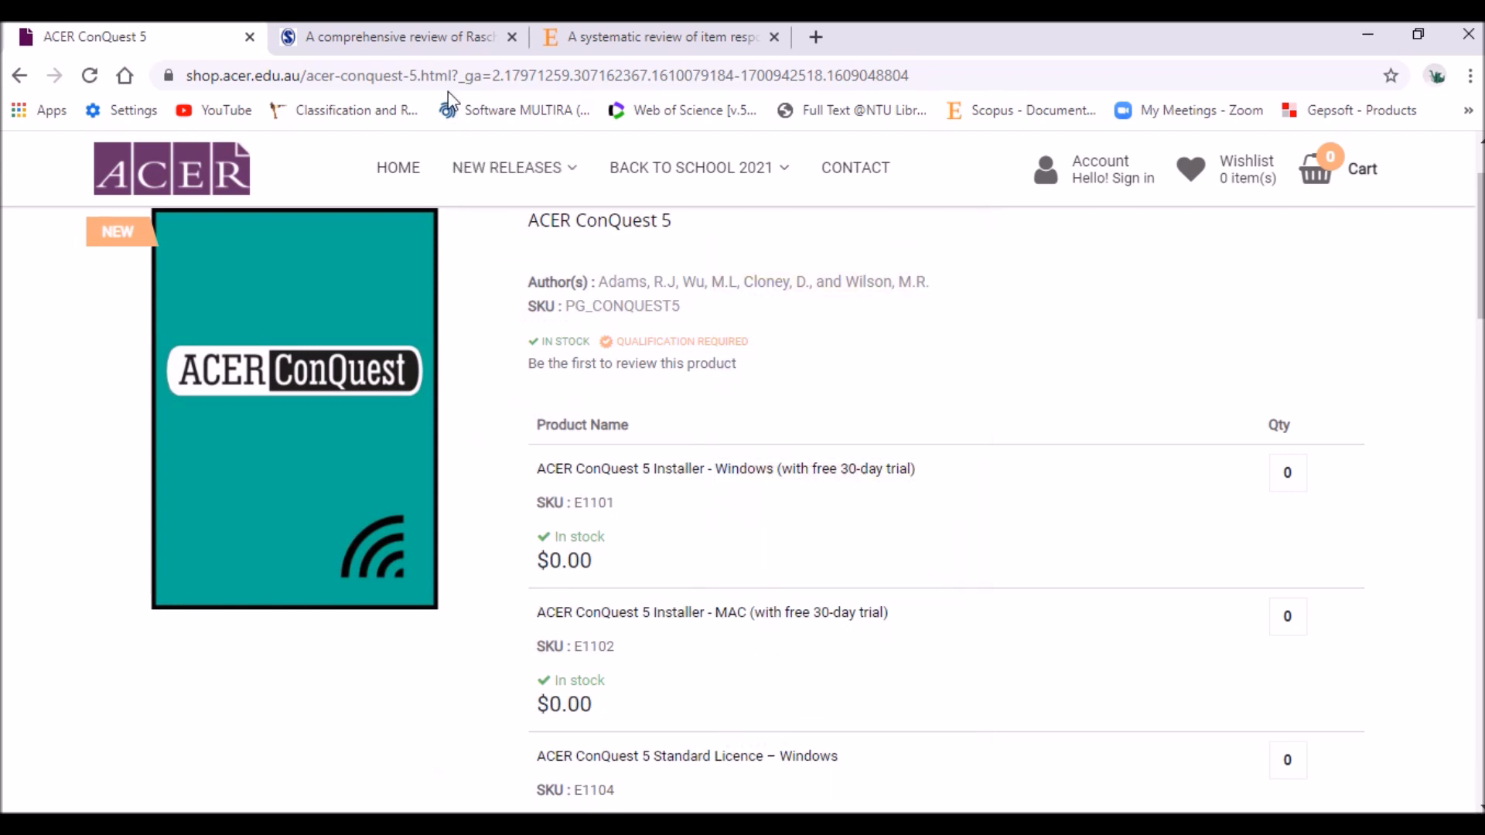
pyautogui.scroll(3, 749, 547)
# Step: Look at the Rasch measurement and item response theory review articles open in the browser, and return to ConQuest
pyautogui.click(410, 48)
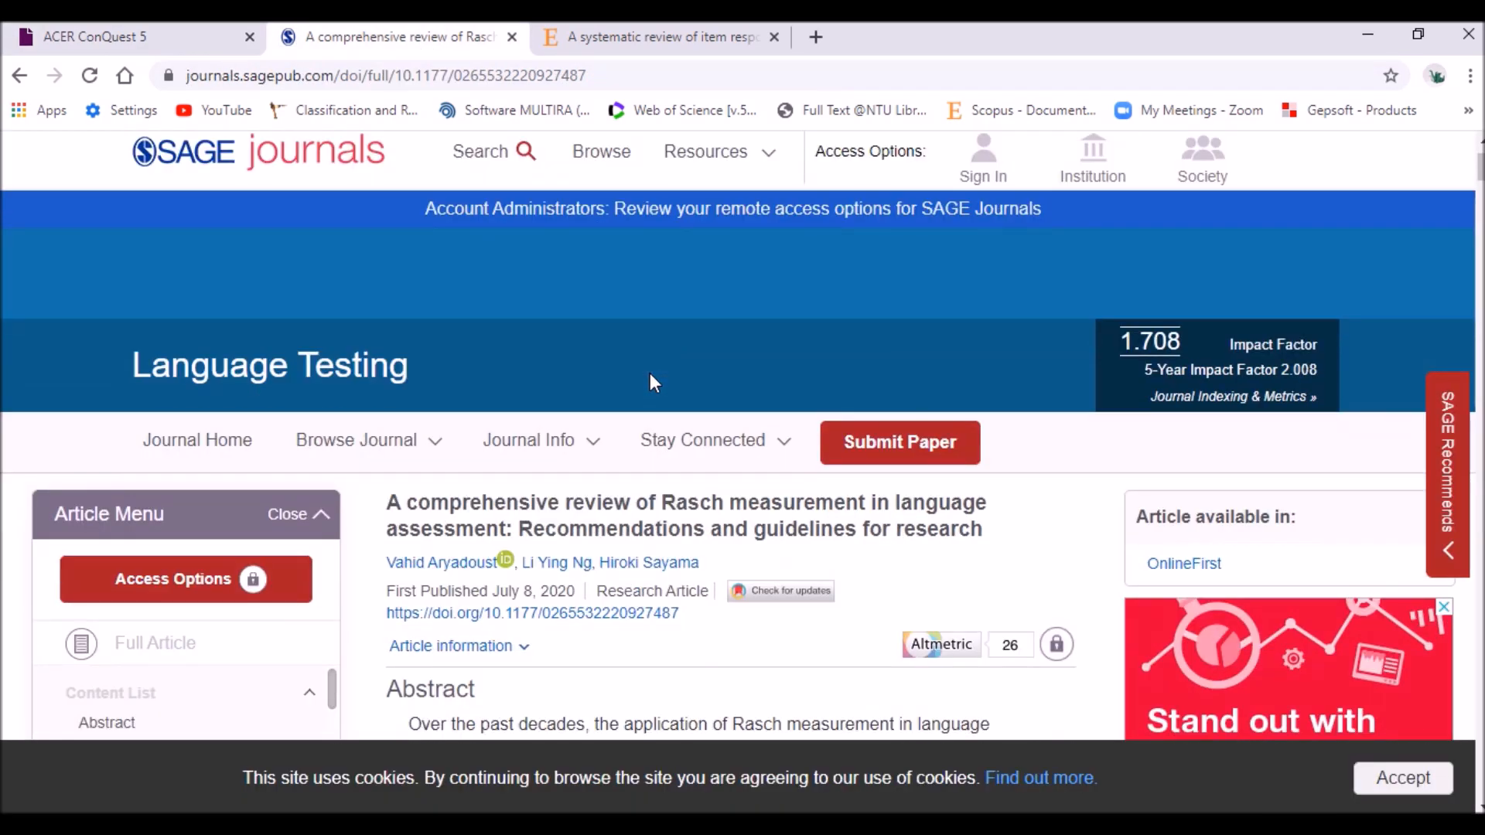
pyautogui.scroll(-1, 650, 372)
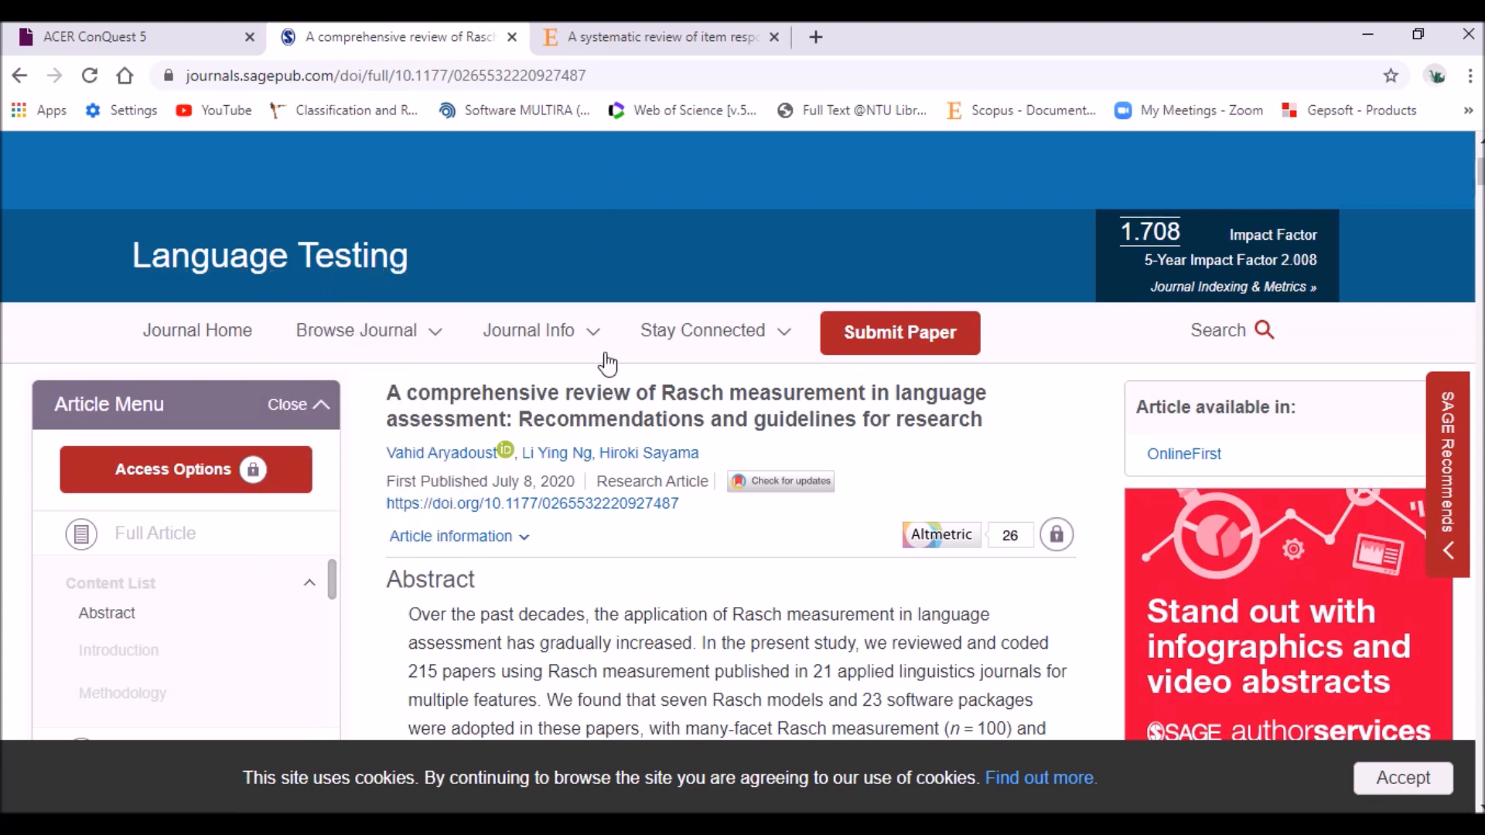
pyautogui.scroll(-1, 616, 288)
pyautogui.click(684, 46)
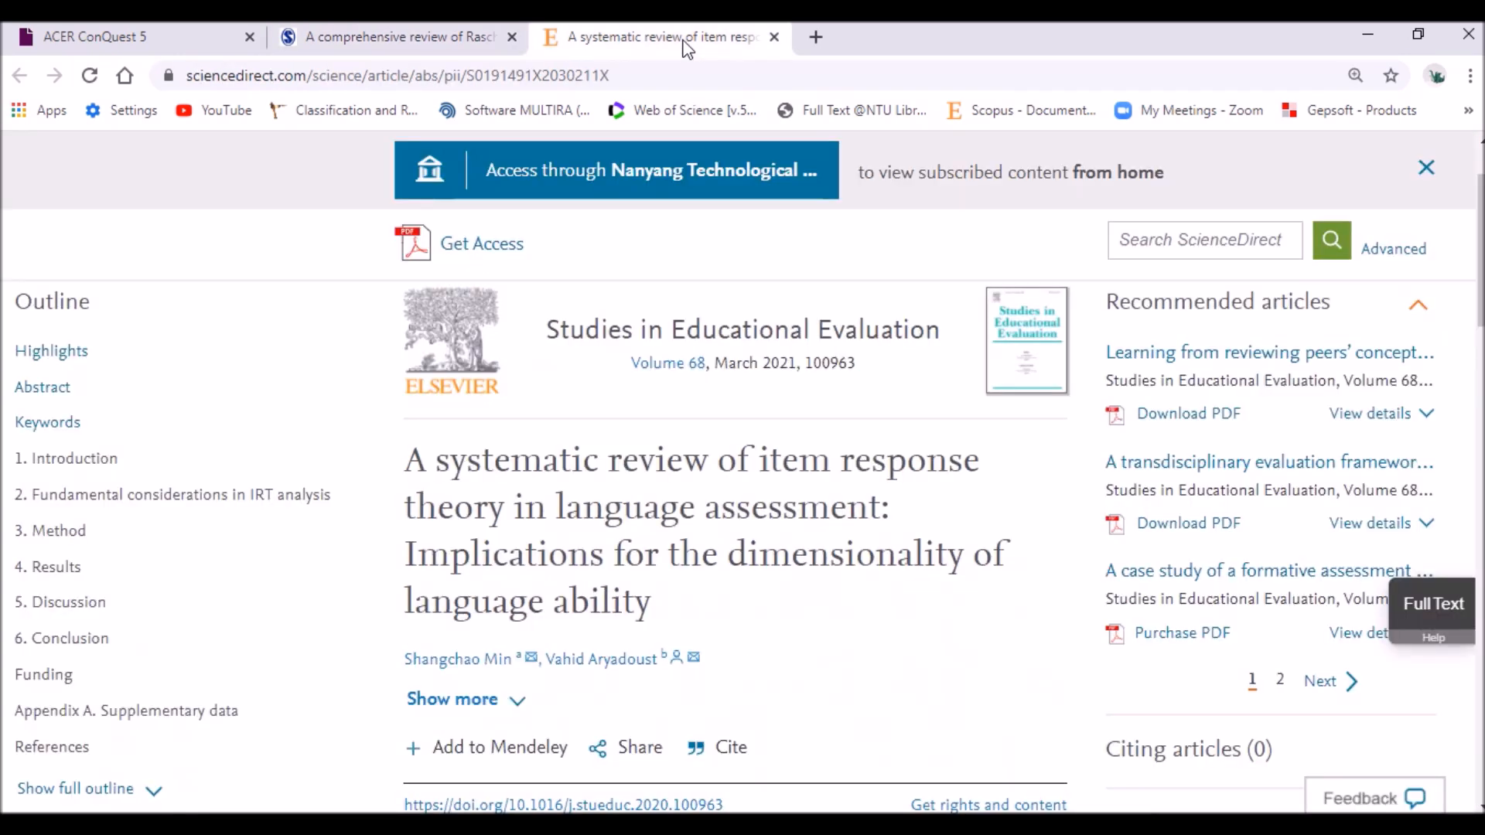
pyautogui.scroll(2, 742, 512)
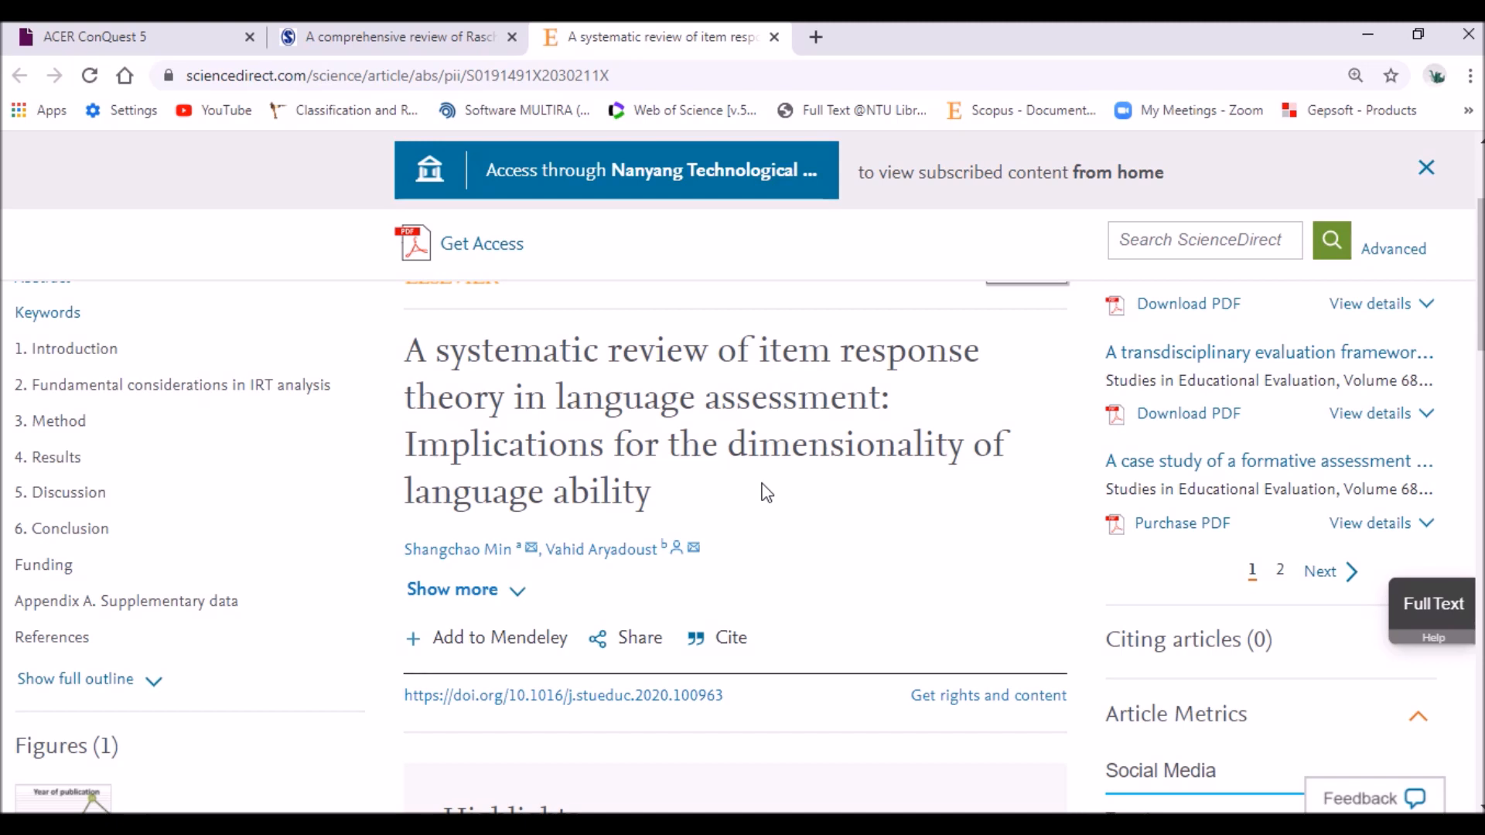
pyautogui.click(1367, 35)
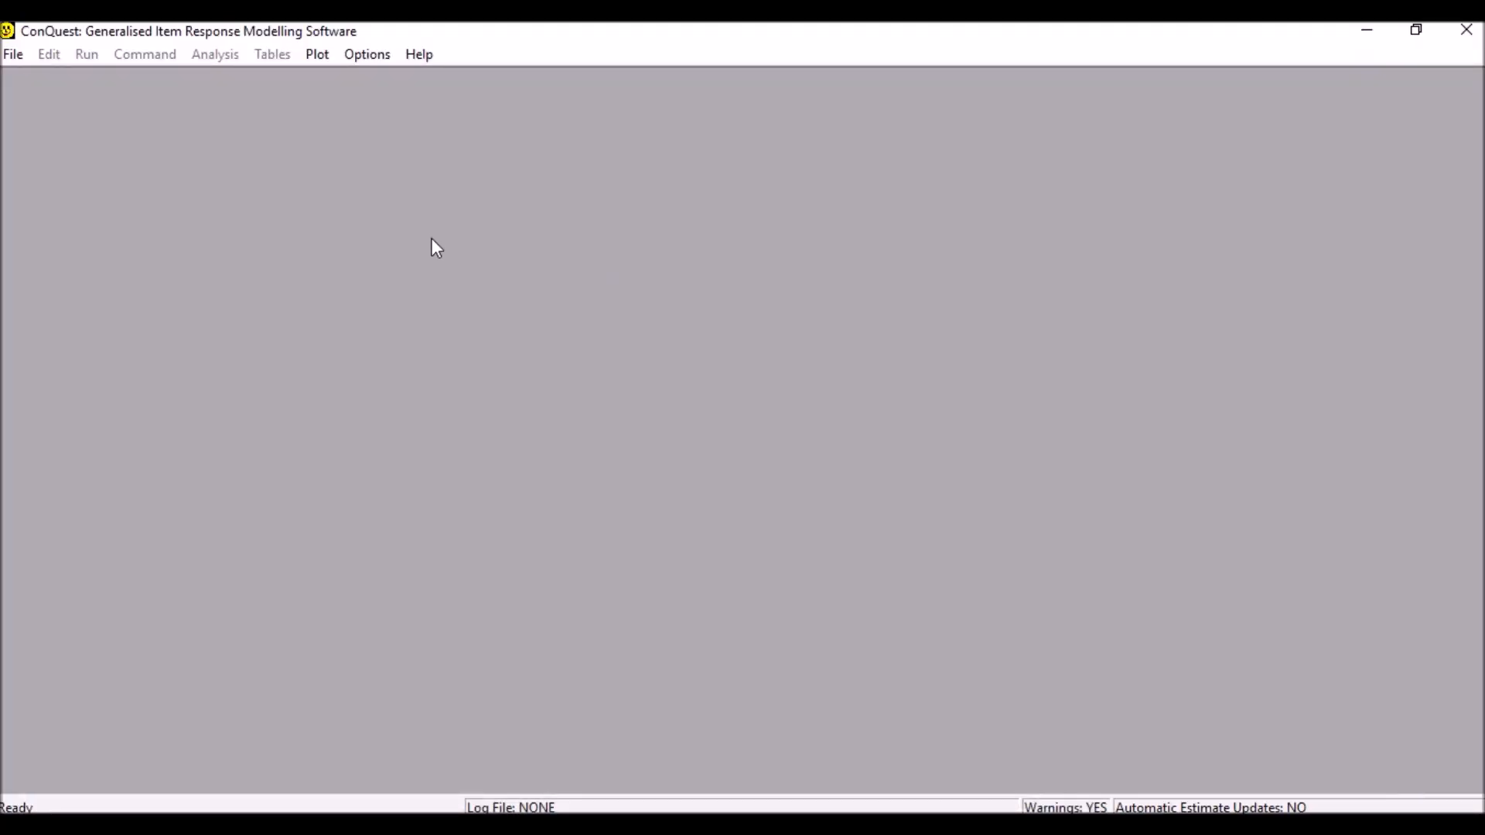
# Step: Open the ConQuest folder in File Explorer and highlight the extension of VV.txt without renaming the file
pyautogui.moveTo(572, 826)
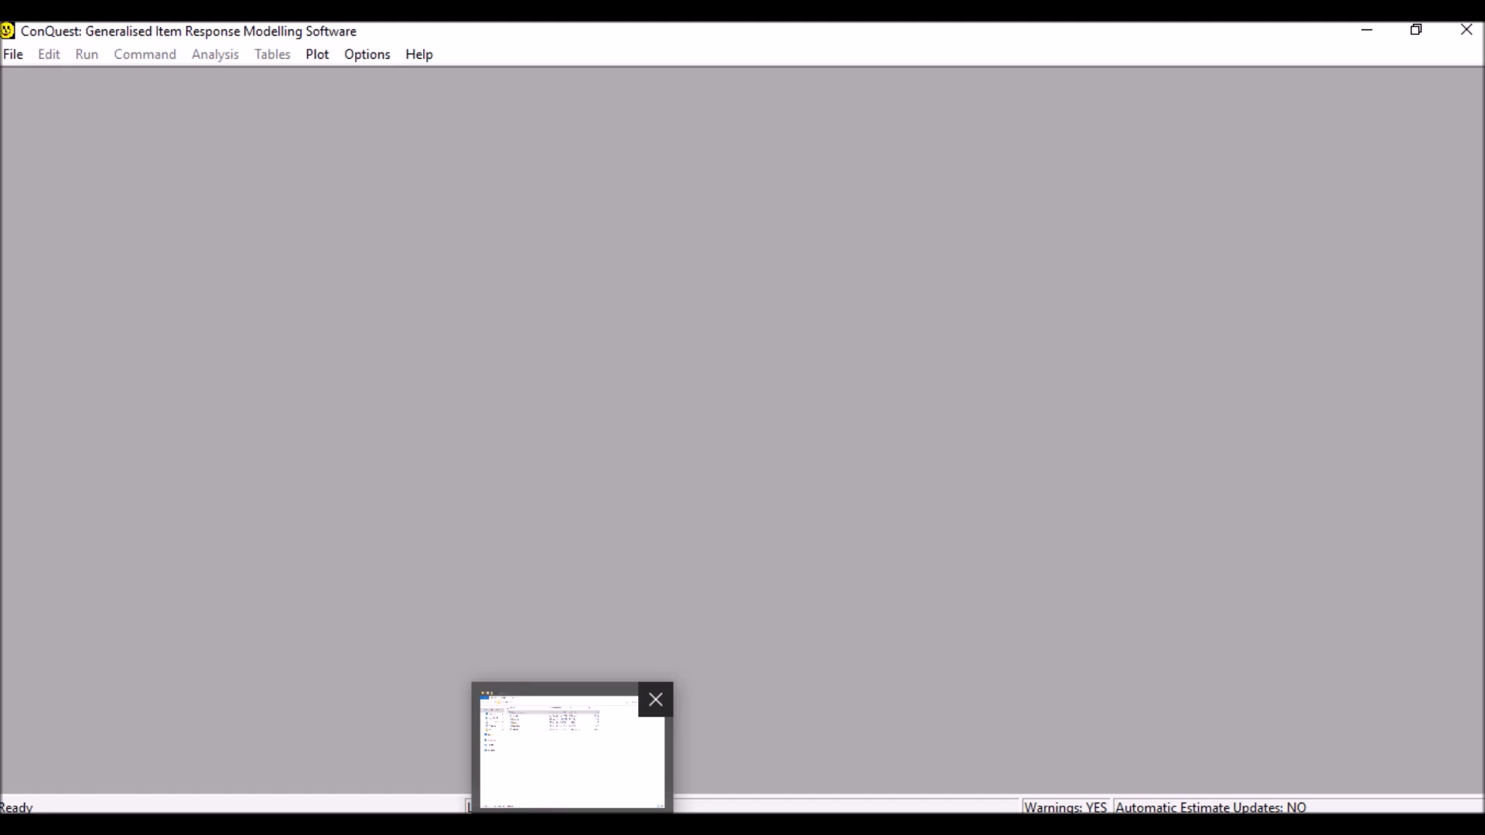
pyautogui.click(626, 782)
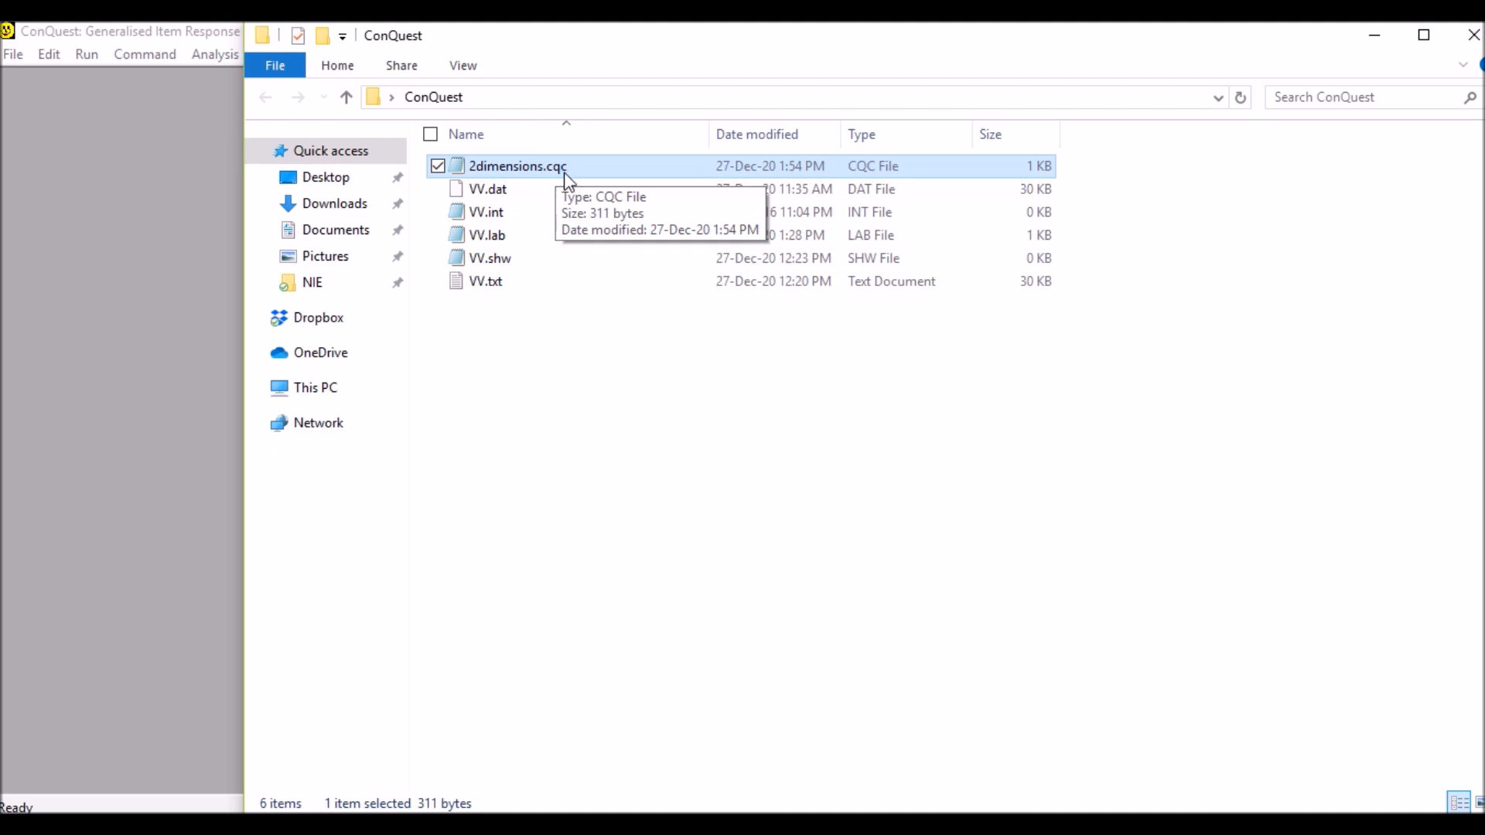
pyautogui.click(502, 290)
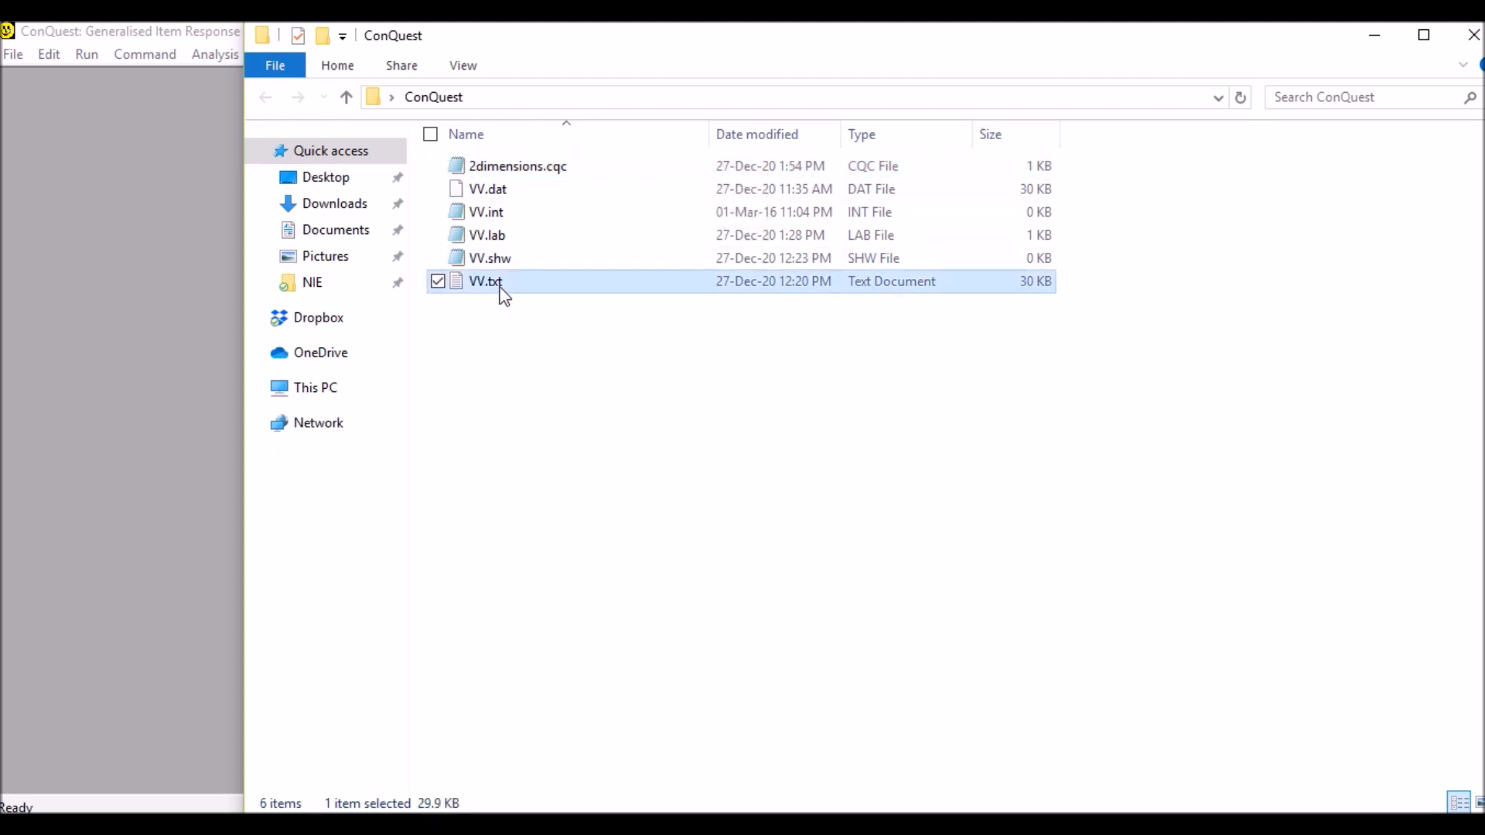
pyautogui.click(508, 287)
pyautogui.click(509, 284)
pyautogui.moveTo(509, 284)
pyautogui.mouseDown()
pyautogui.moveTo(484, 283)
pyautogui.moveTo(498, 290)
pyautogui.mouseUp()
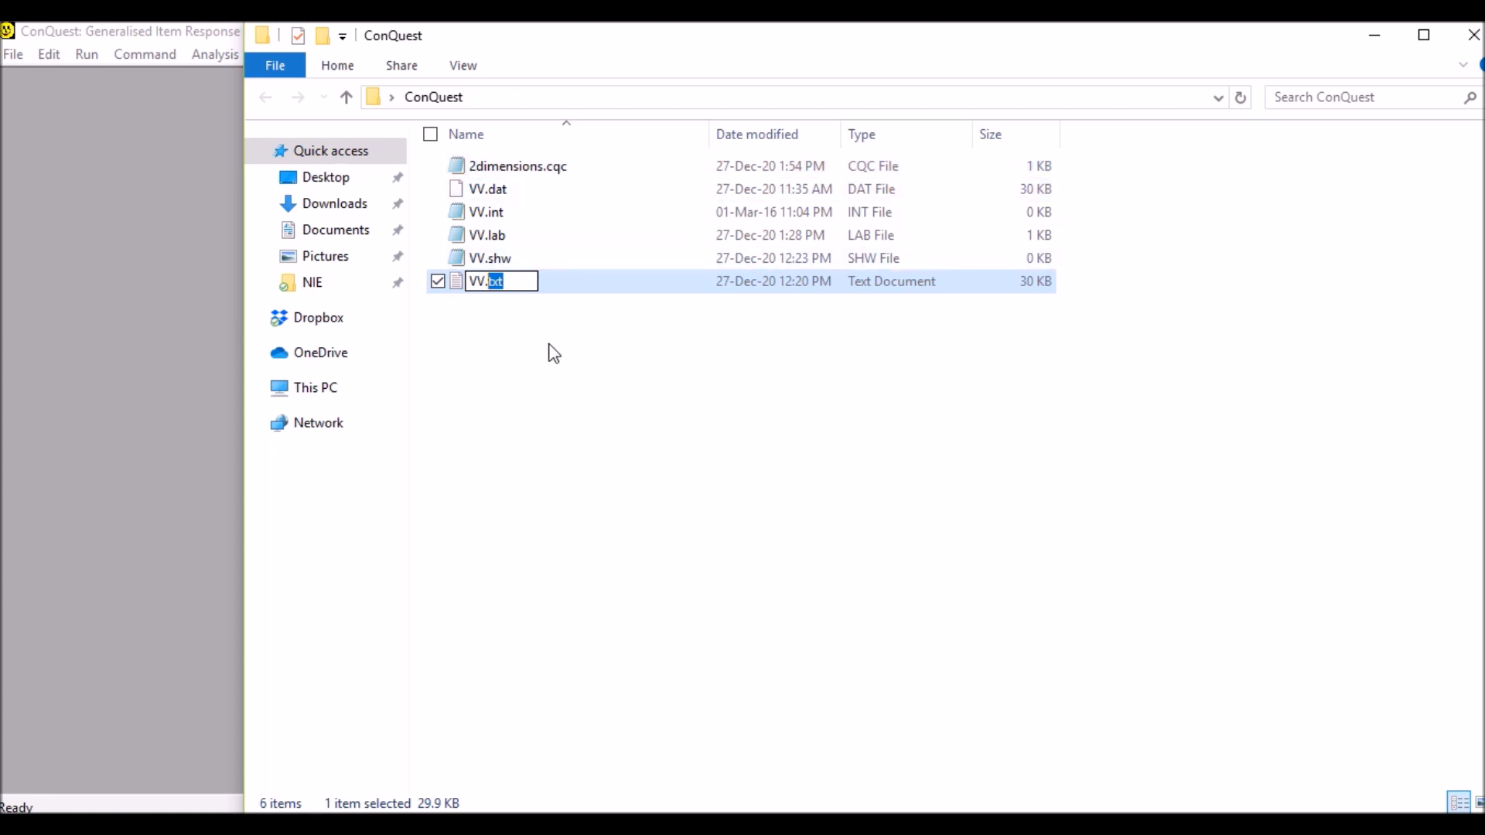
pyautogui.click(529, 389)
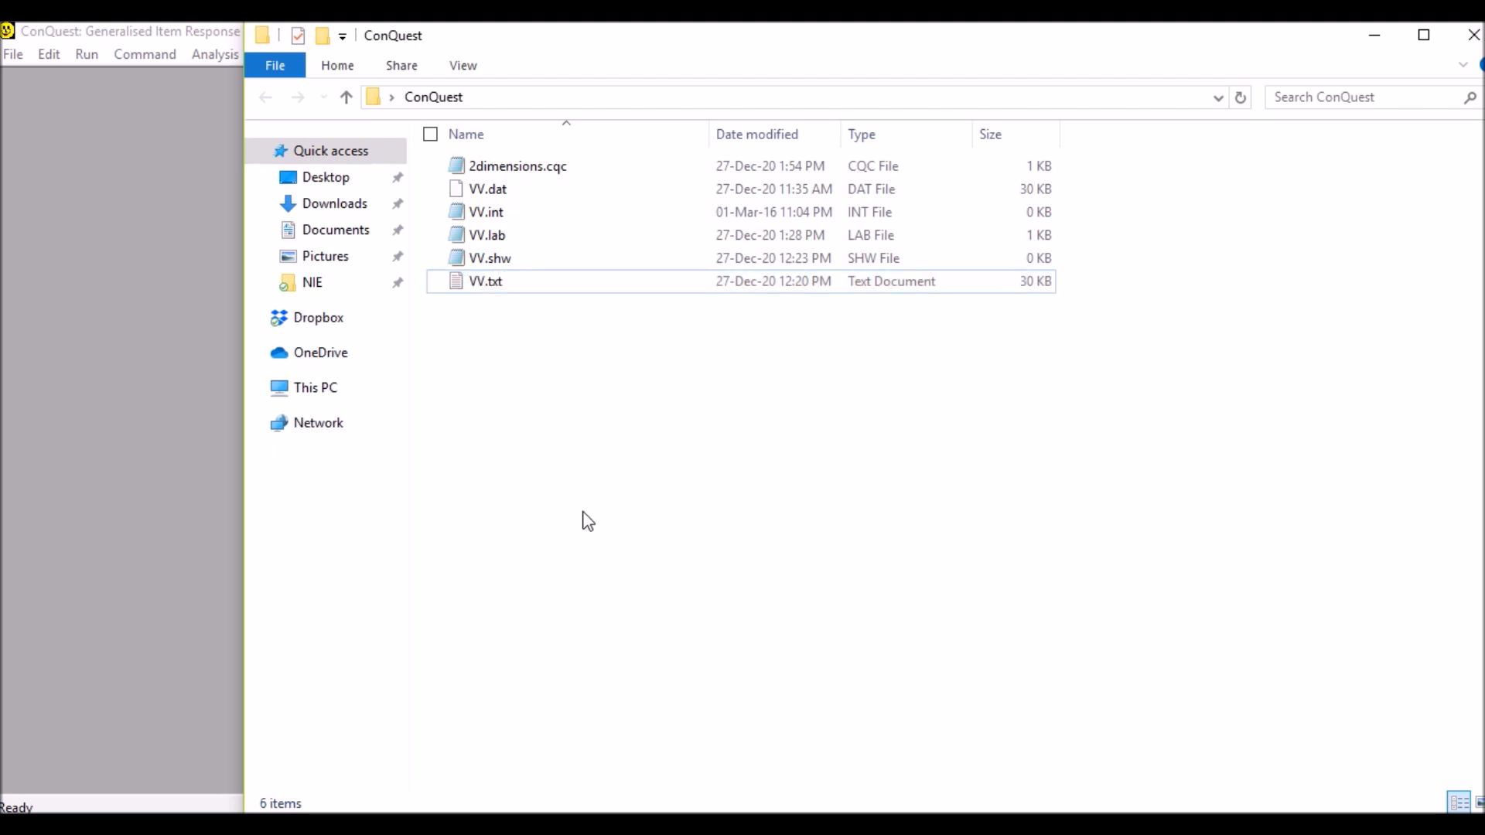
# Step: Open 2dimensions.cqc in Notepad and examine the Score lines for items 1-5 and items 6-10
pyautogui.doubleClick(518, 170)
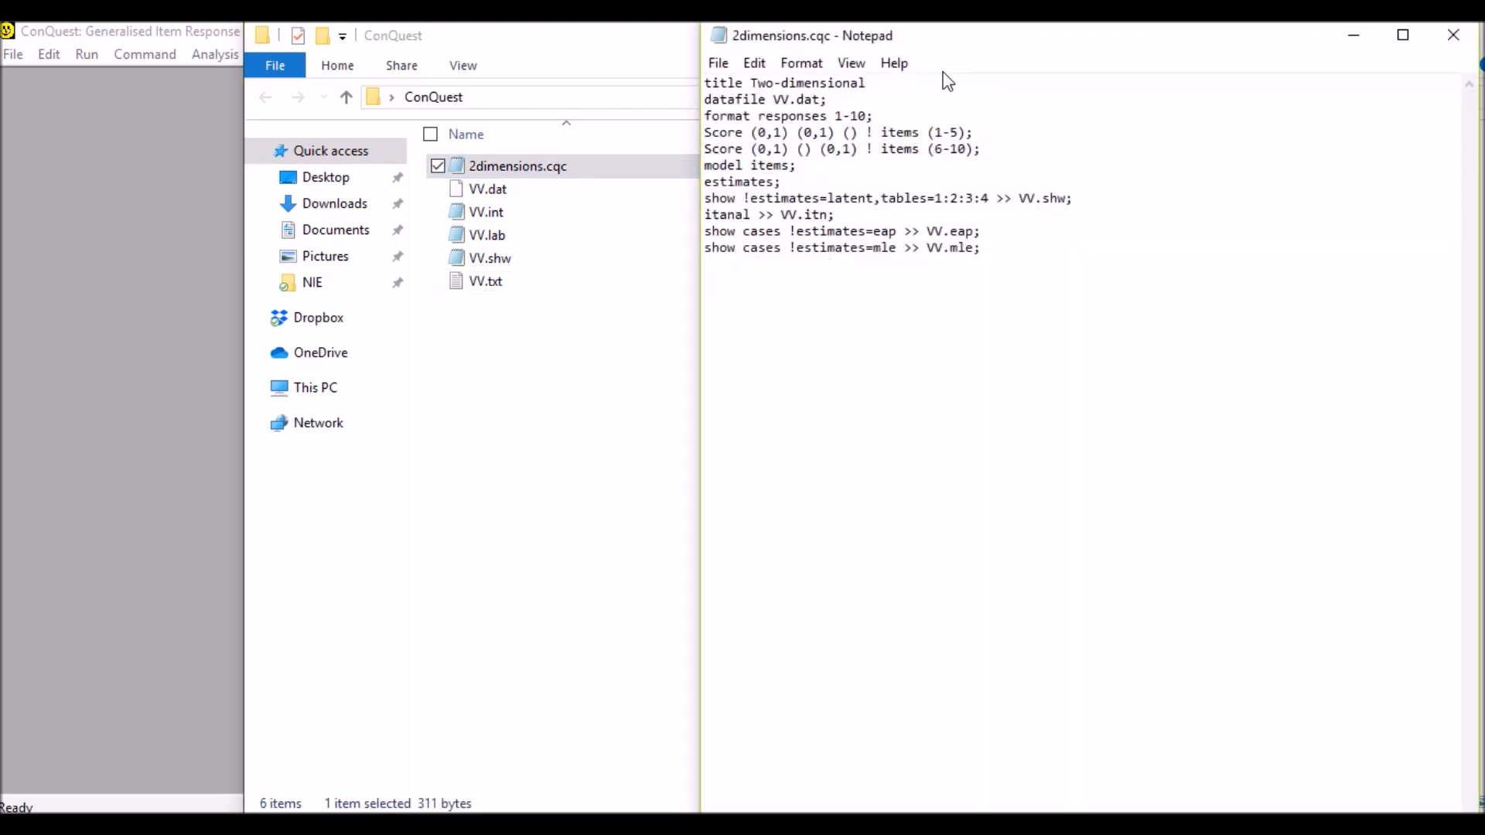
pyautogui.moveTo(968, 52); pyautogui.dragTo(896, 96)
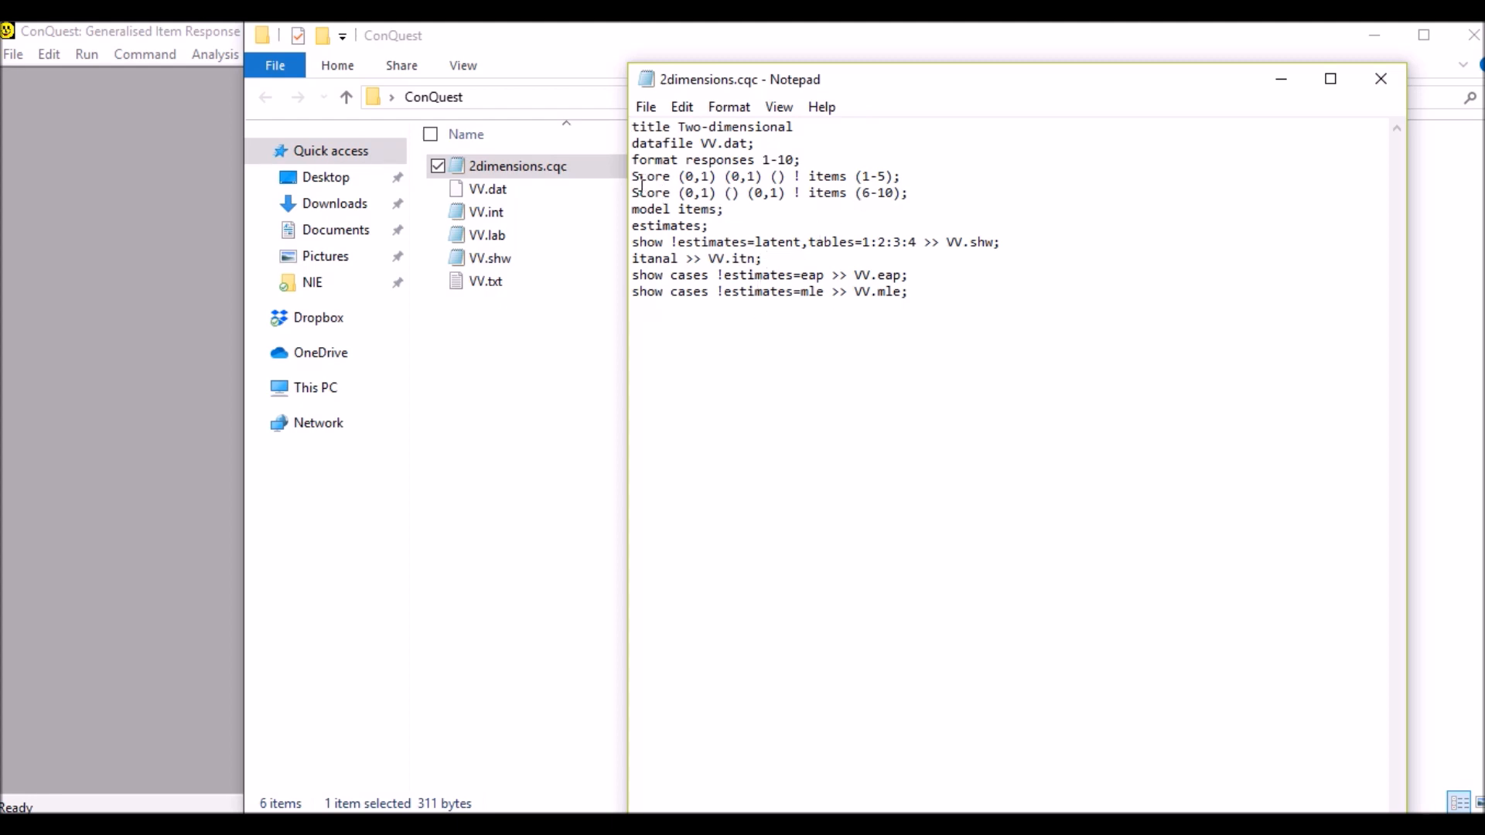
pyautogui.moveTo(862, 176); pyautogui.dragTo(890, 182)
pyautogui.moveTo(632, 178); pyautogui.dragTo(847, 180)
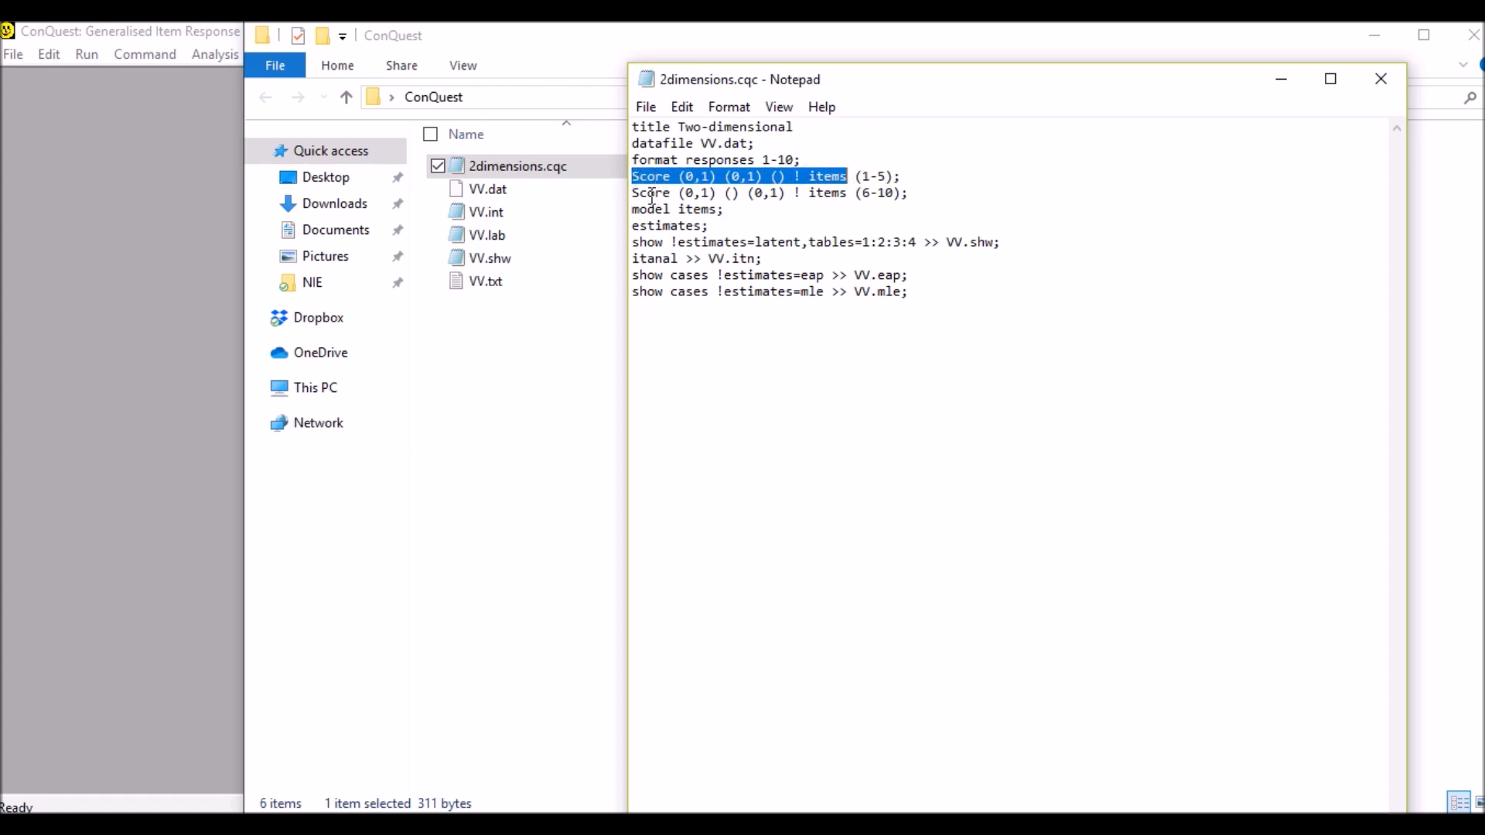
pyautogui.moveTo(862, 193); pyautogui.dragTo(894, 196)
pyautogui.moveTo(680, 195); pyautogui.dragTo(904, 199)
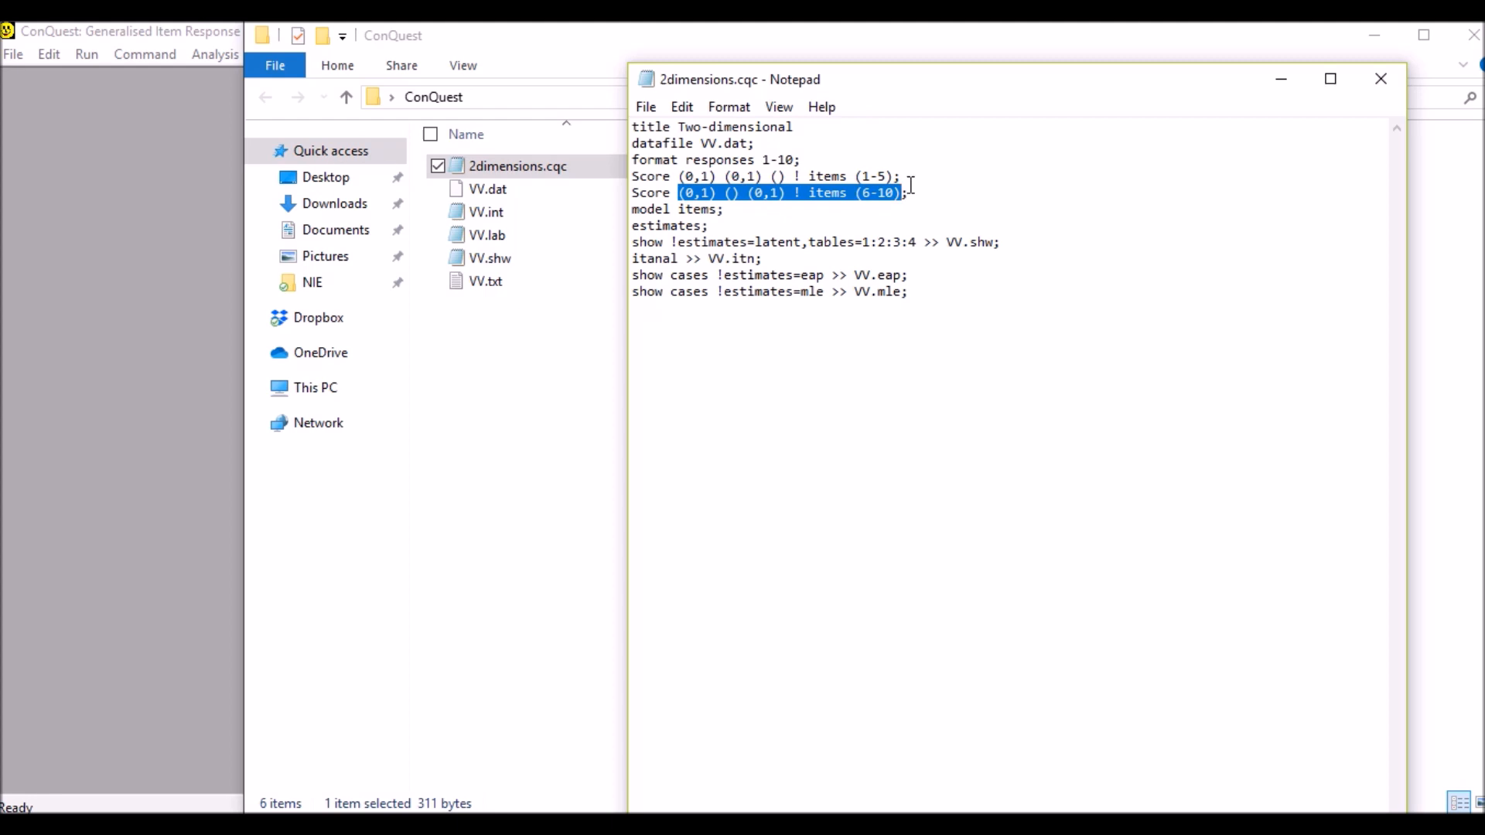
pyautogui.click(911, 185)
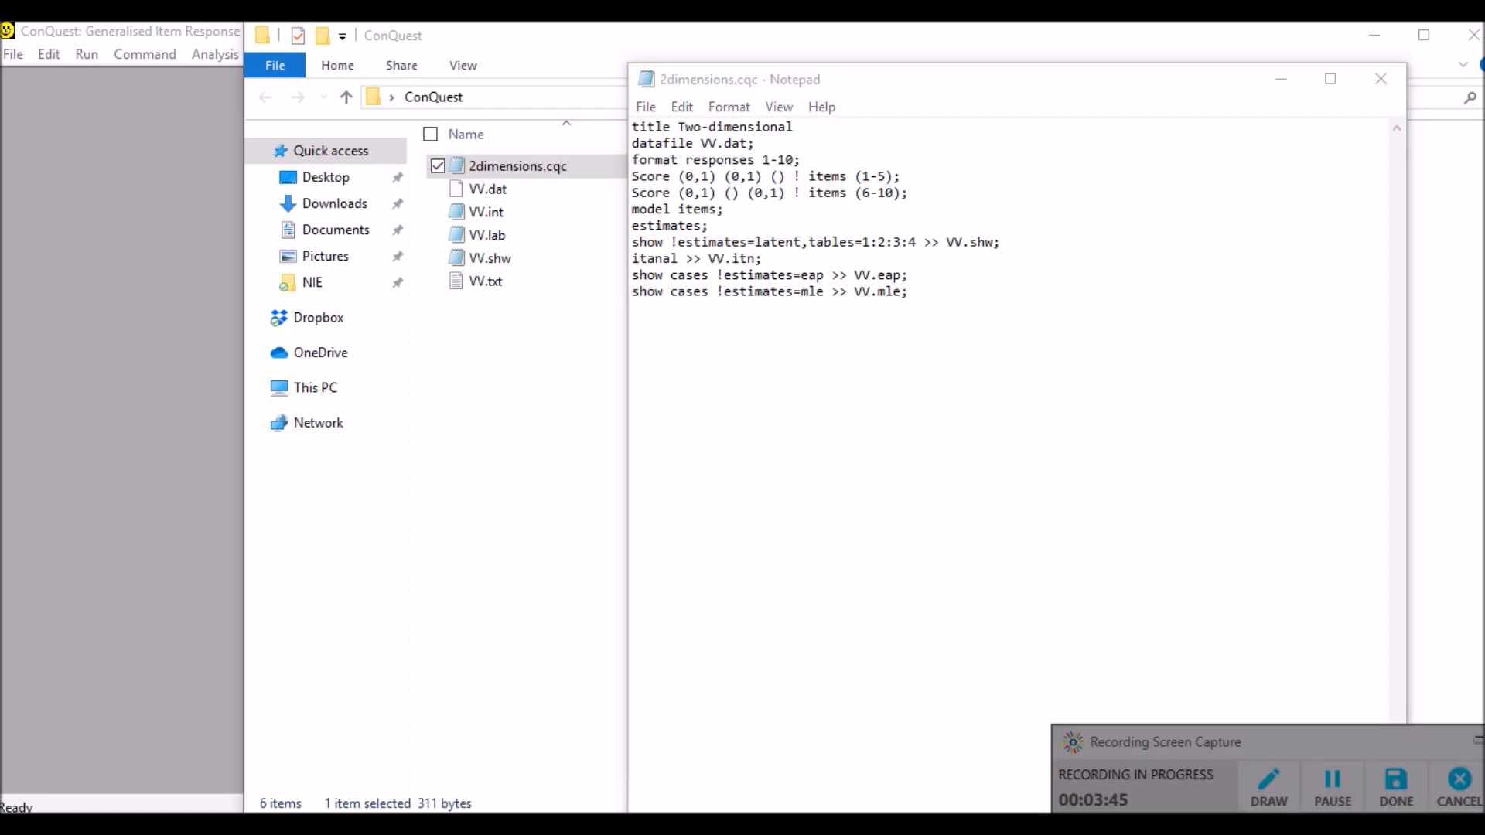
pyautogui.click(1346, 789)
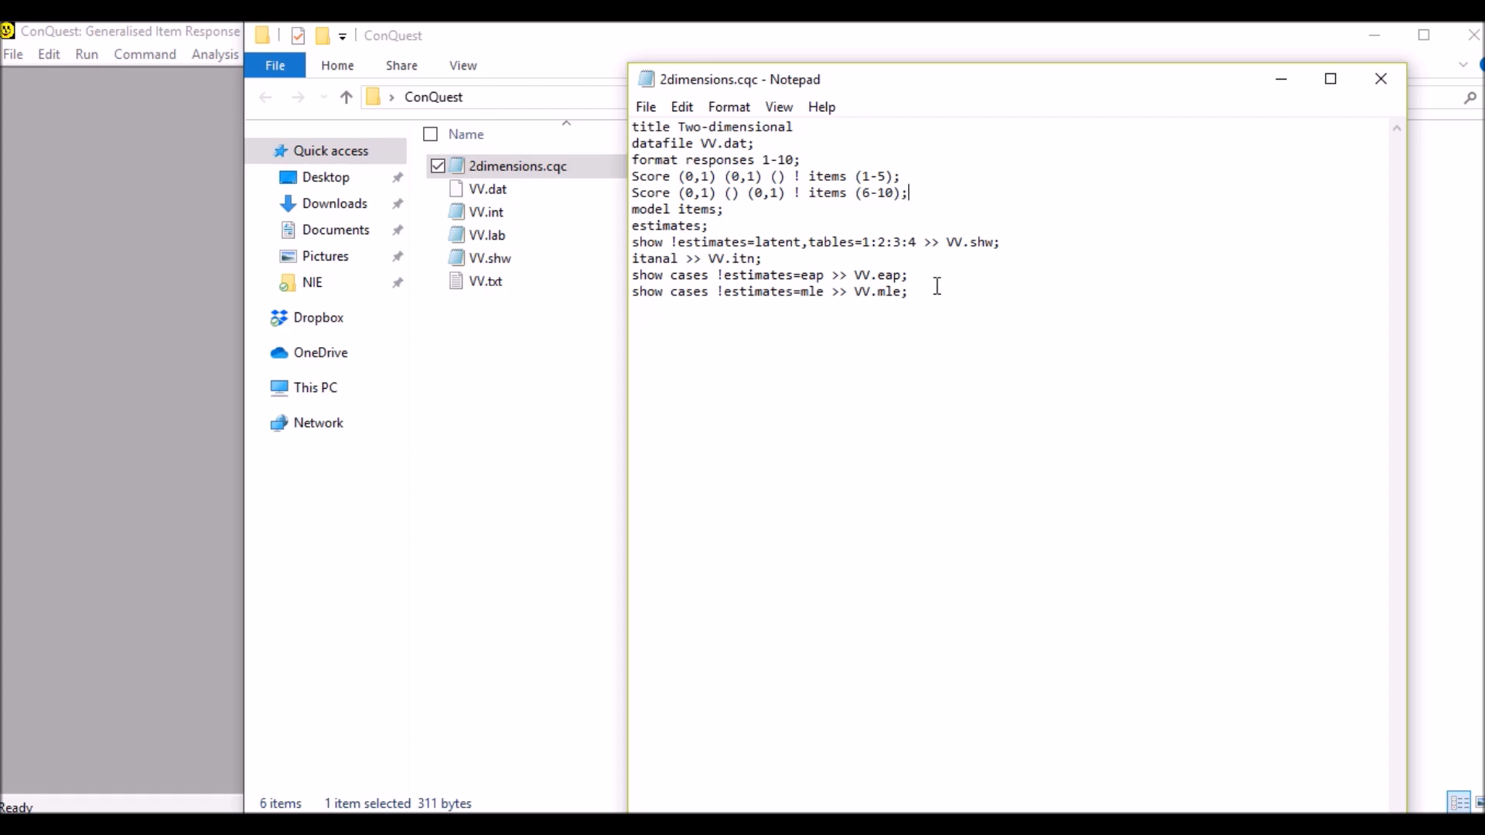
# Step: Examine the code and dimension parentheses in both Score lines and the end of the format responses line
pyautogui.moveTo(631, 176); pyautogui.dragTo(945, 190)
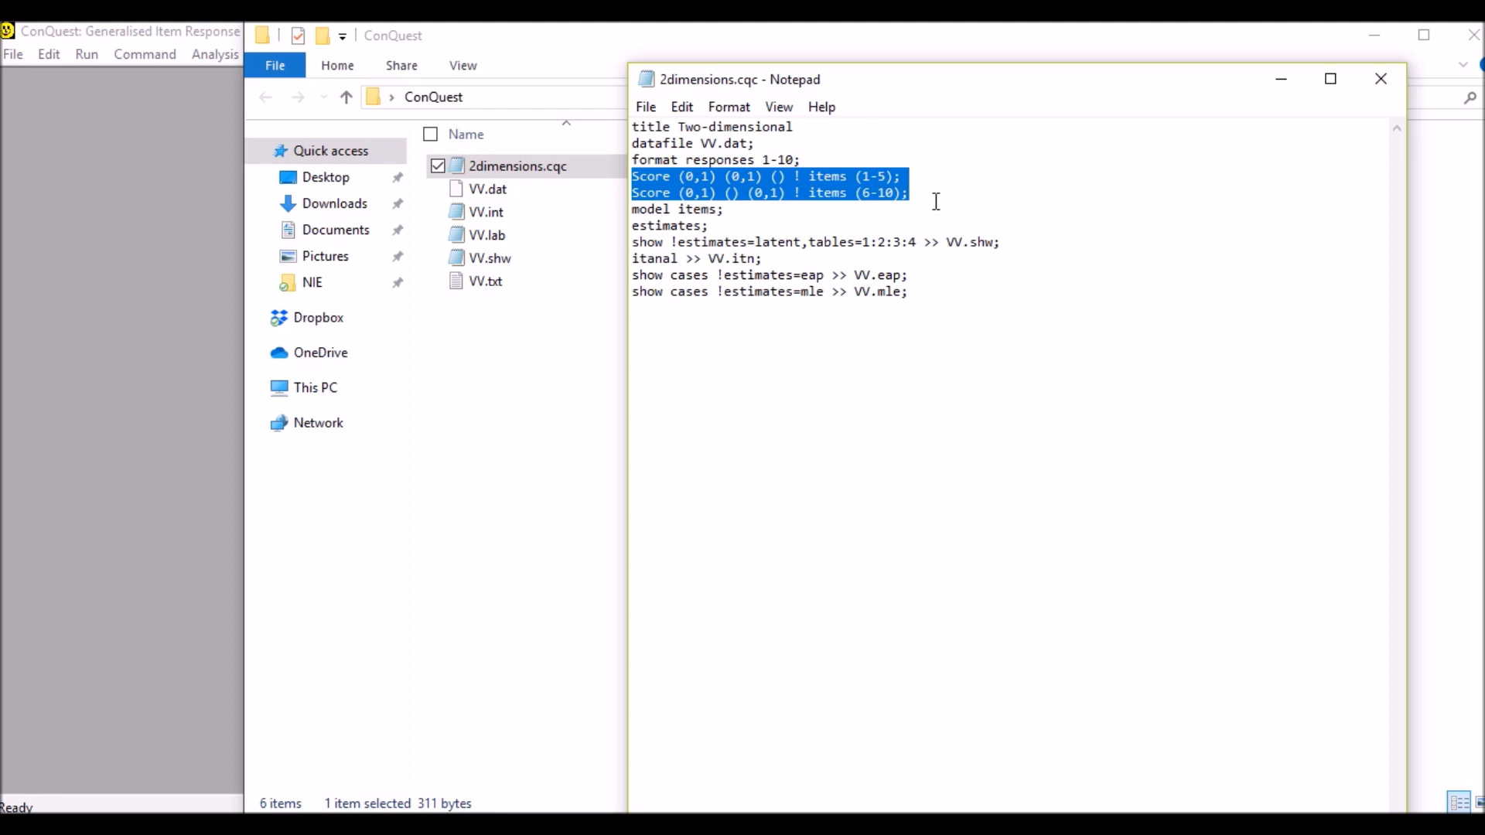
pyautogui.click(800, 193)
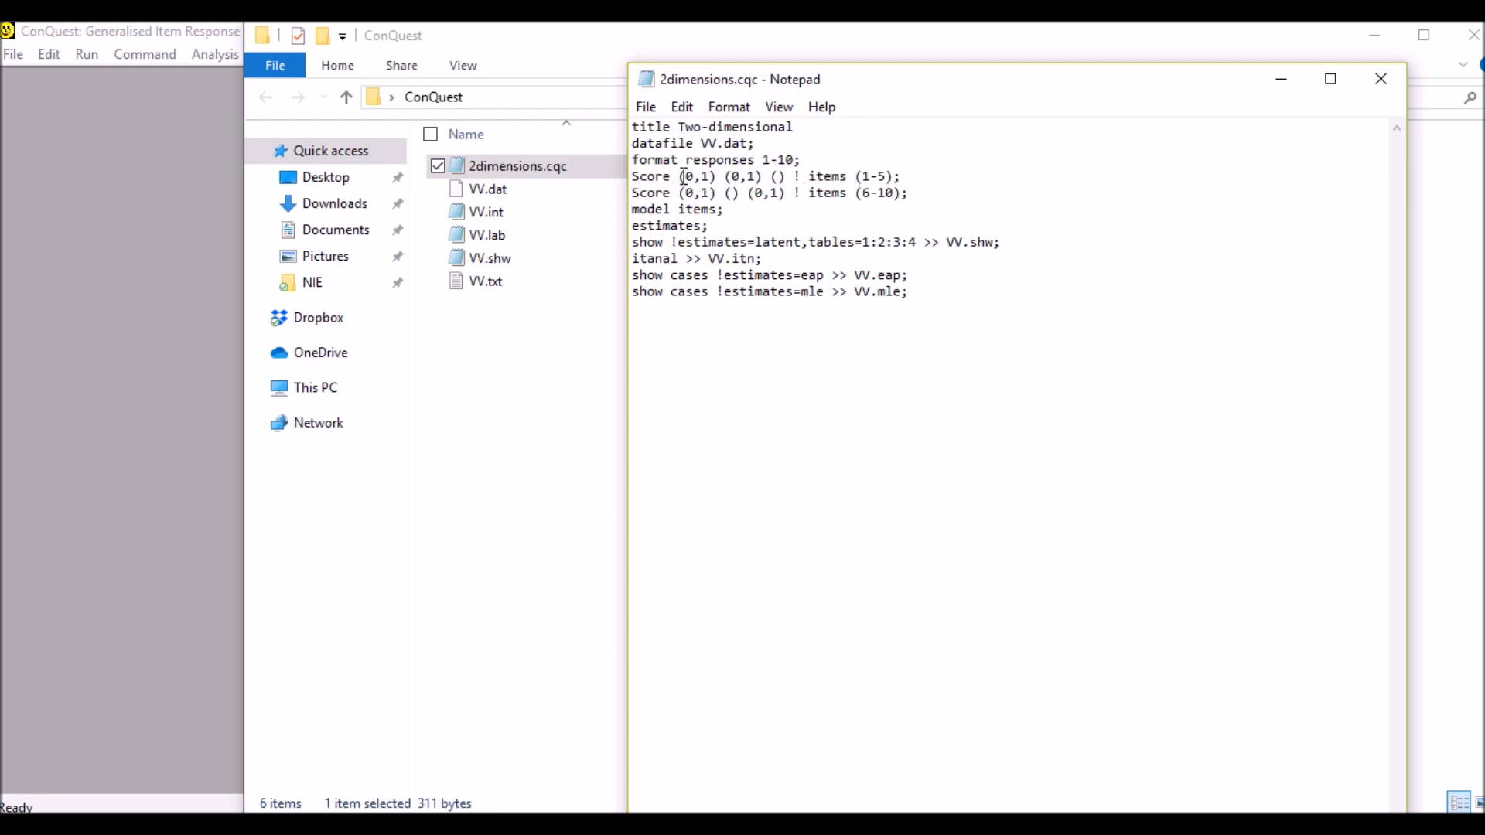
pyautogui.moveTo(684, 176); pyautogui.dragTo(694, 178)
pyautogui.moveTo(701, 177); pyautogui.dragTo(763, 177)
pyautogui.moveTo(756, 192)
pyautogui.mouseDown()
pyautogui.moveTo(783, 198)
pyautogui.moveTo(737, 199)
pyautogui.moveTo(775, 201)
pyautogui.mouseUp()
pyautogui.click(794, 198)
pyautogui.doubleClick(819, 194)
pyautogui.click(809, 160)
pyautogui.moveTo(803, 159); pyautogui.dragTo(792, 159)
# Step: Highlight the entire 2dimensions.cqc script for review, and close Notepad and the ConQuest folder
pyautogui.moveTo(636, 127); pyautogui.dragTo(956, 298)
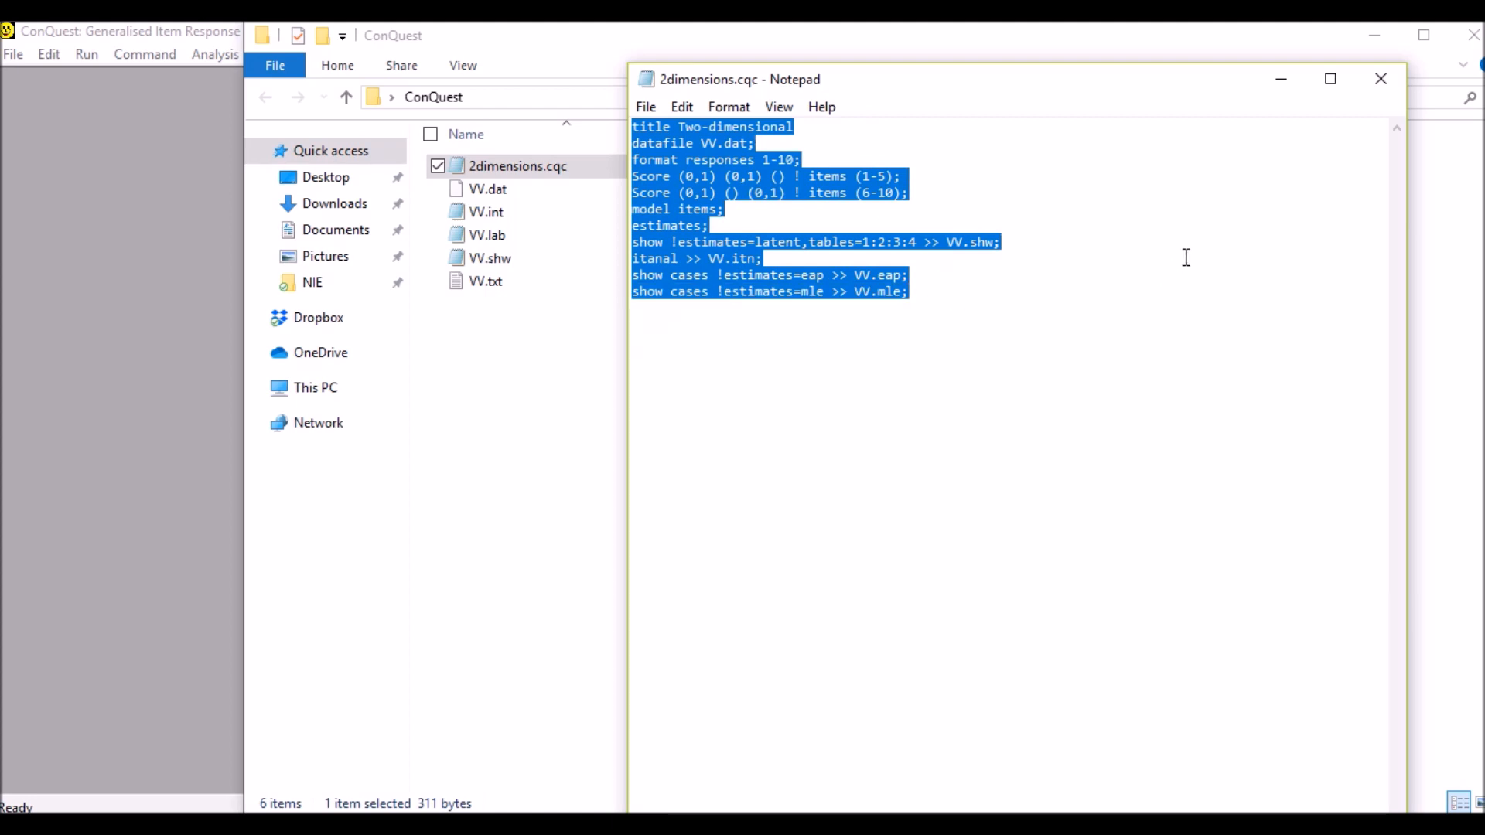
pyautogui.click(1381, 84)
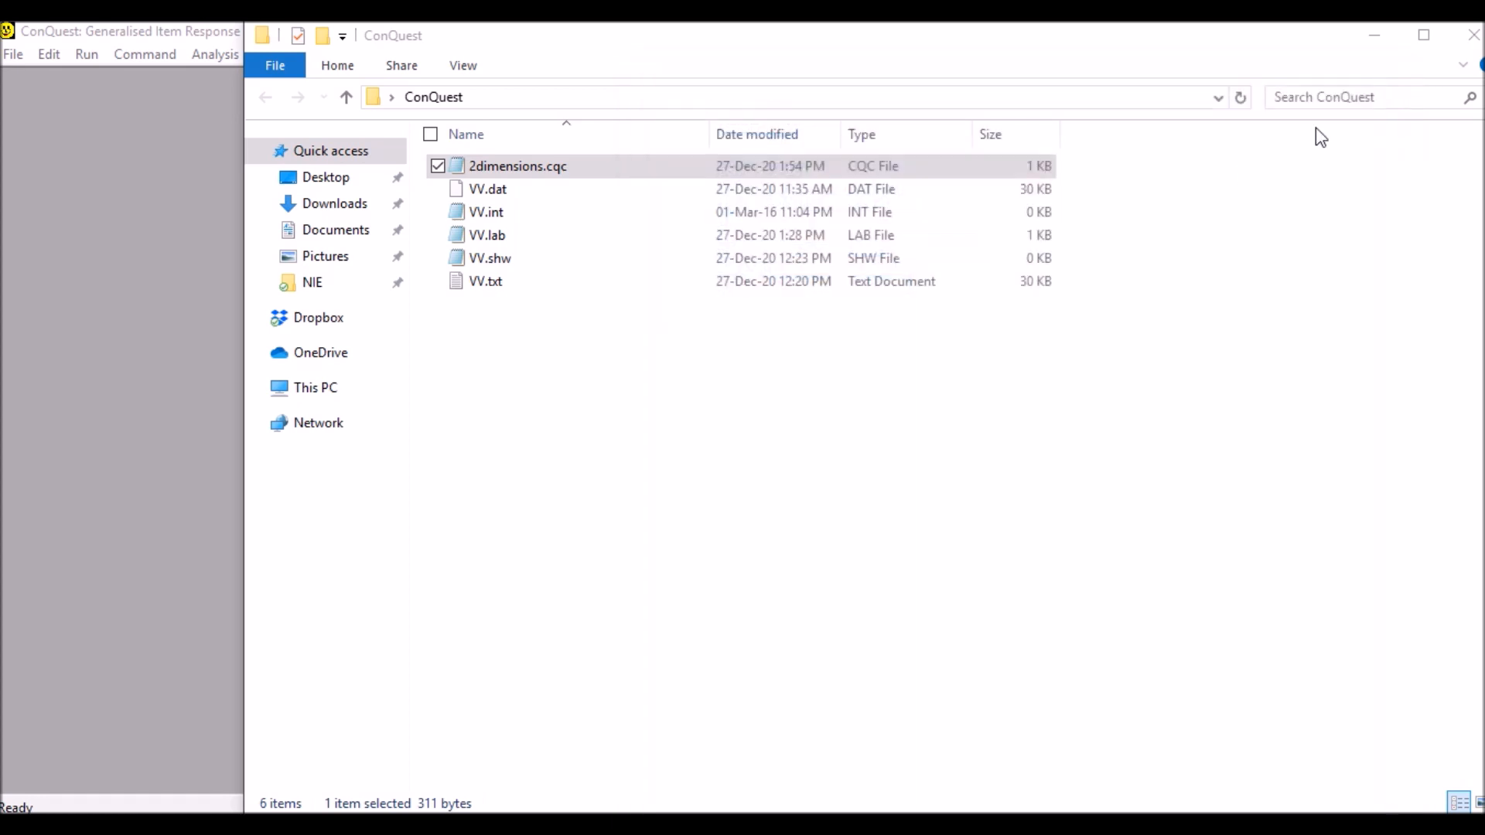
pyautogui.click(1469, 35)
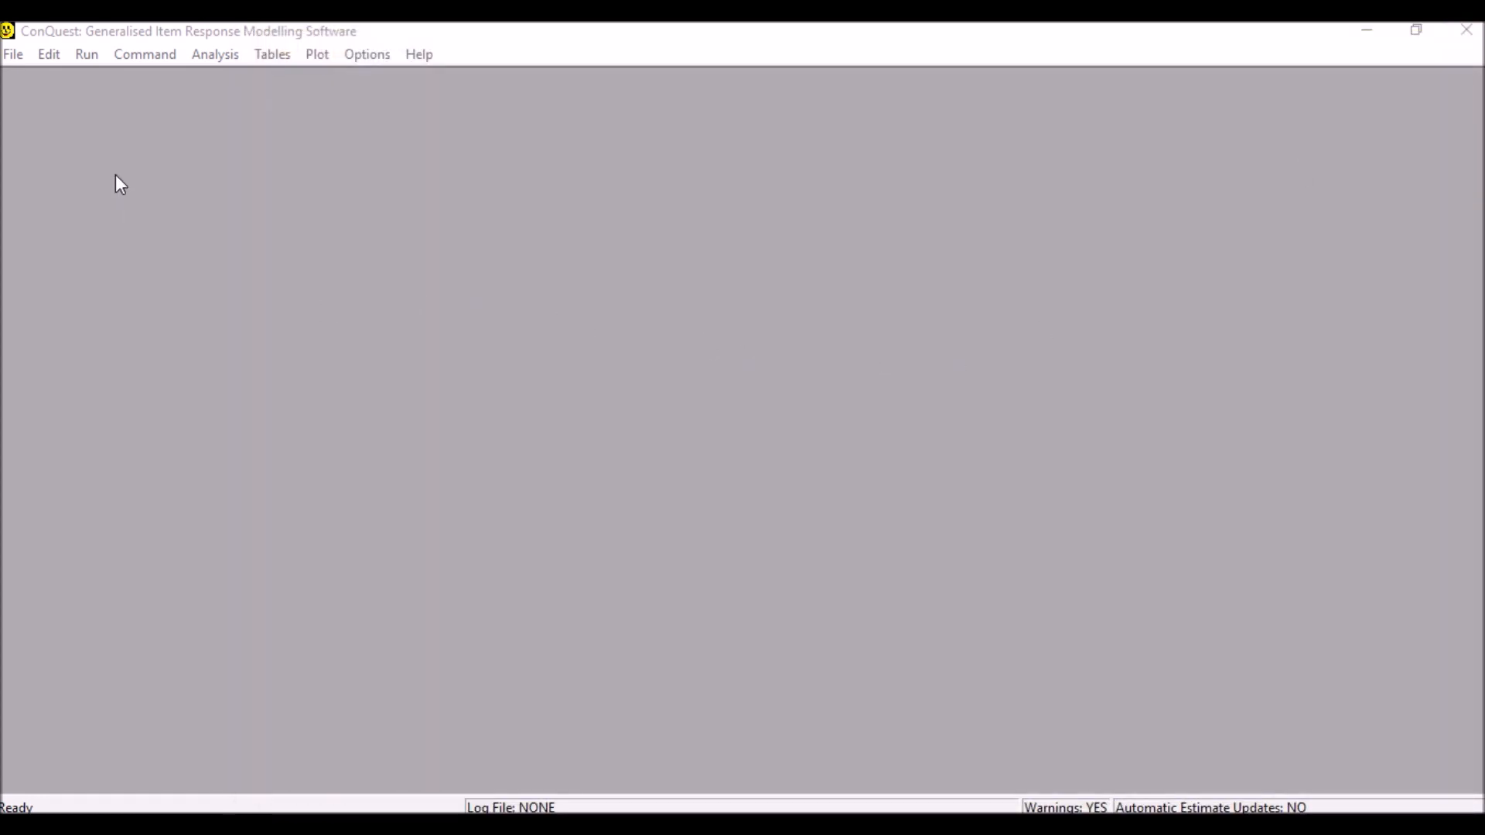
# Step: Create a new untitled command file in ConQuest
pyautogui.click(184, 85)
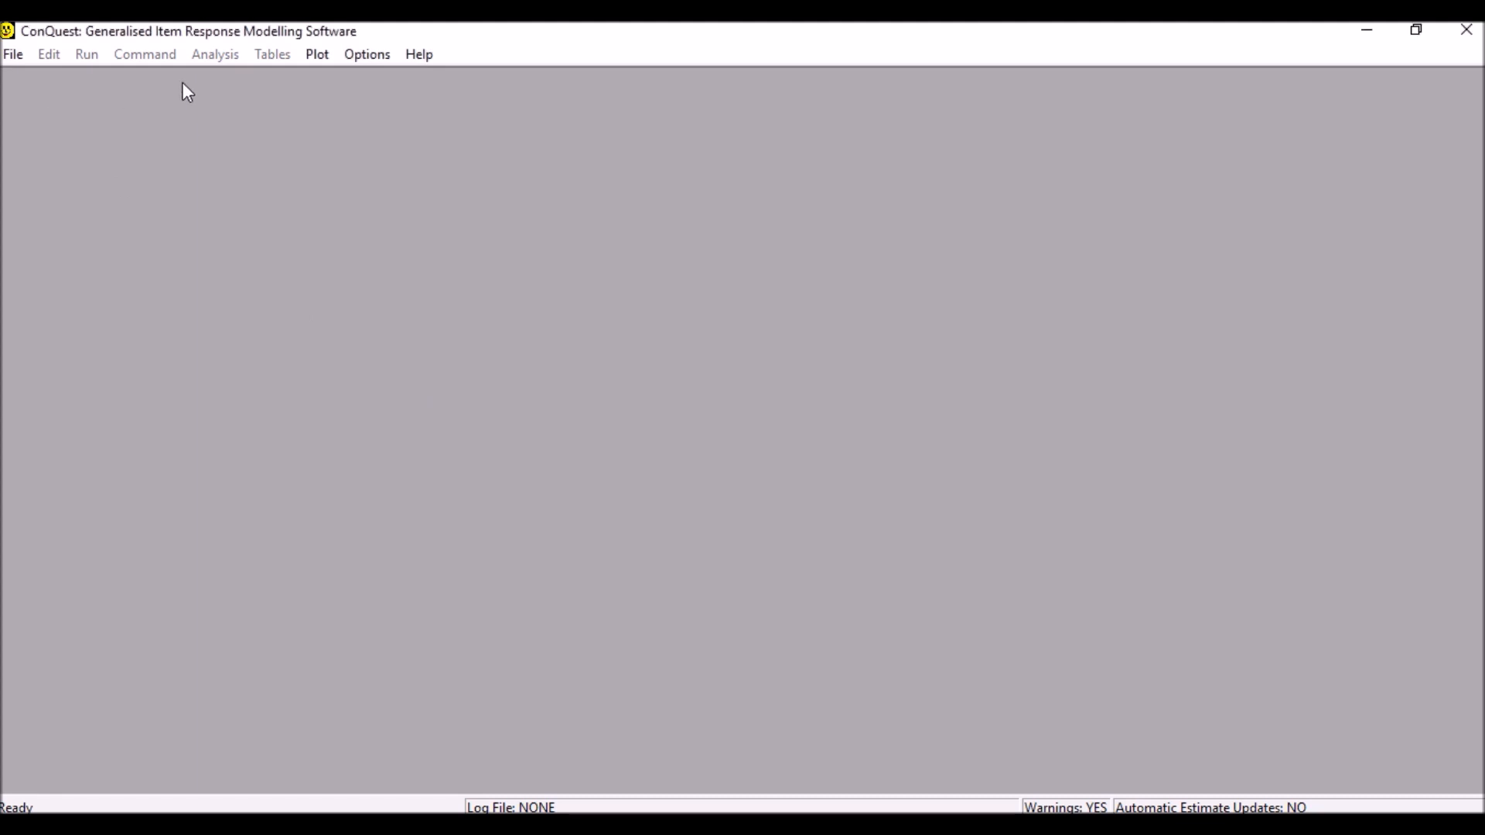
pyautogui.click(13, 56)
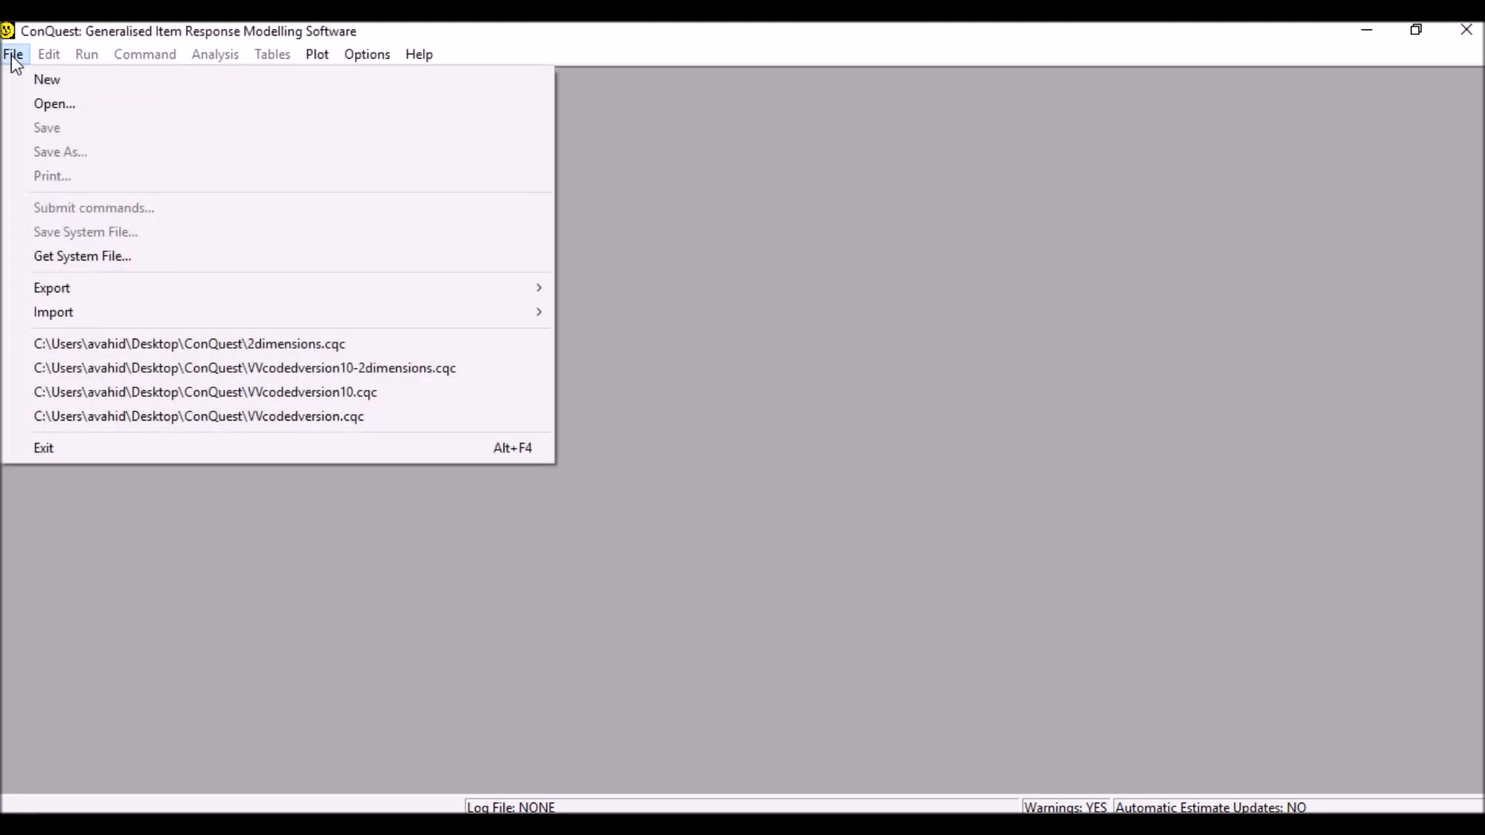
pyautogui.click(45, 80)
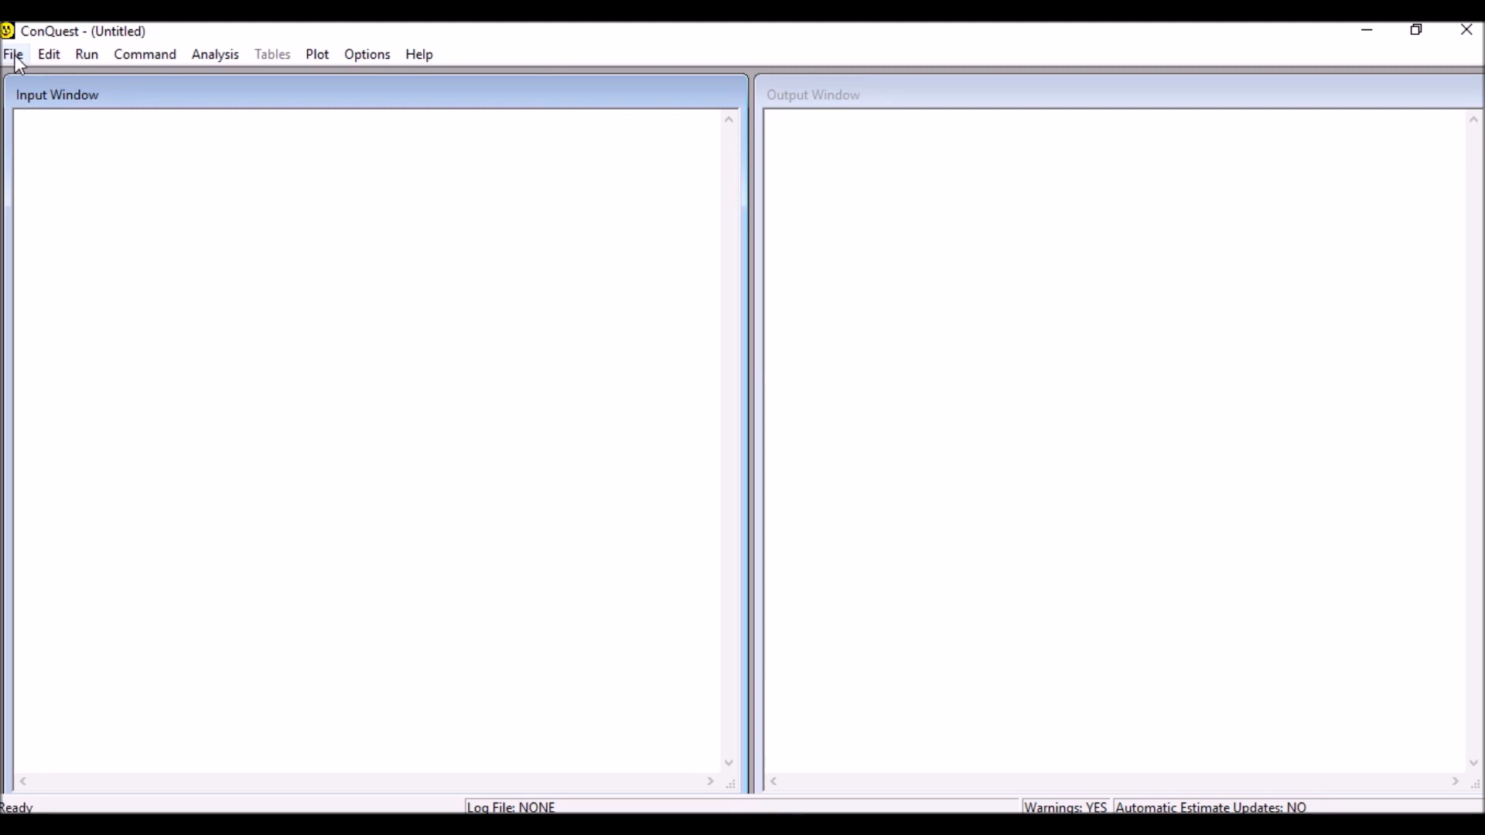
# Step: Load VV.dat from the ConQuest folder as the data file and highlight the datafile command in the output
pyautogui.click(228, 55)
pyautogui.moveTo(171, 58)
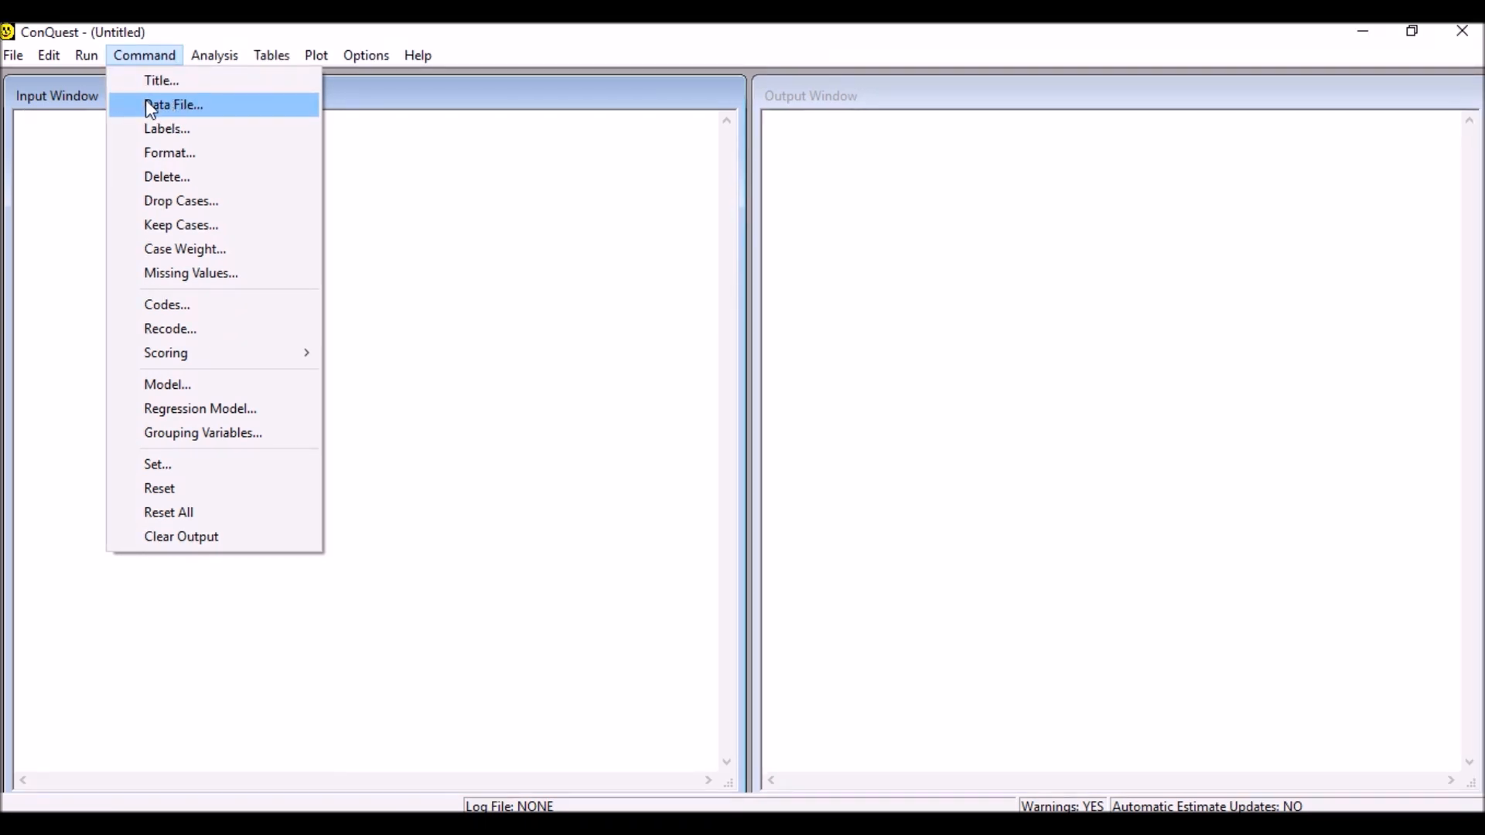
pyautogui.click(215, 116)
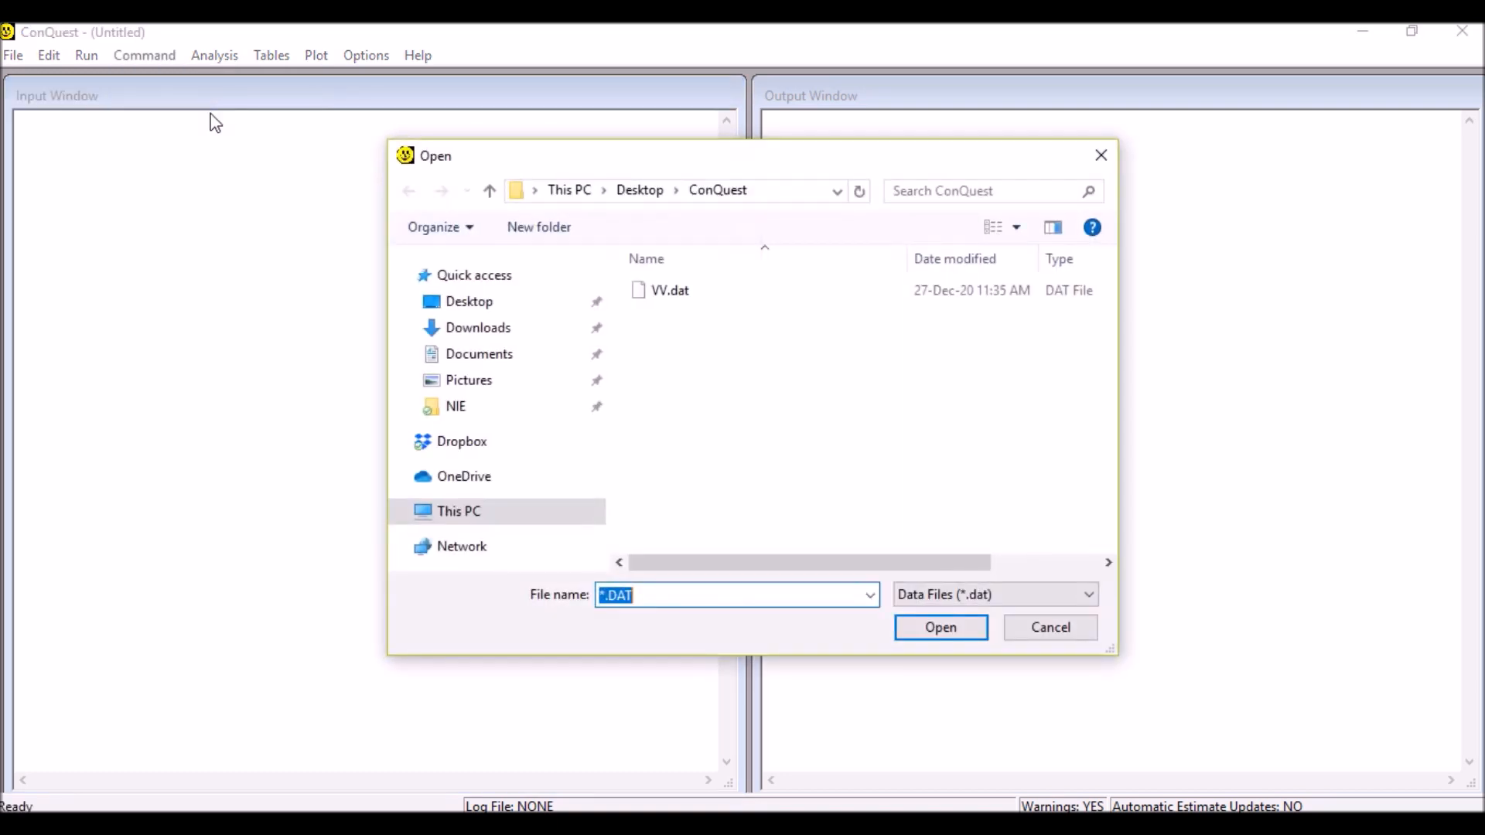
pyautogui.click(679, 296)
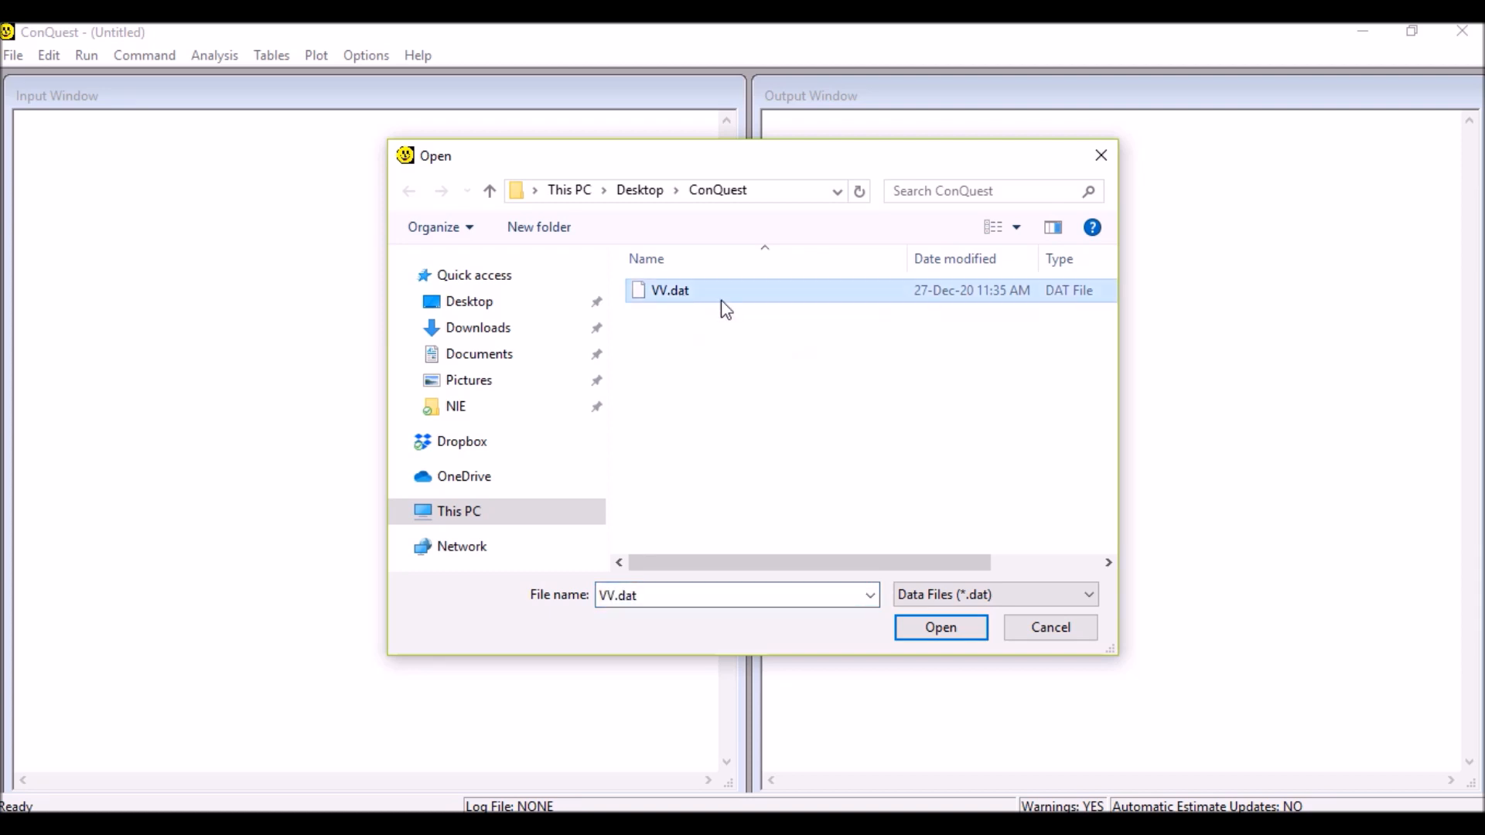
pyautogui.click(961, 623)
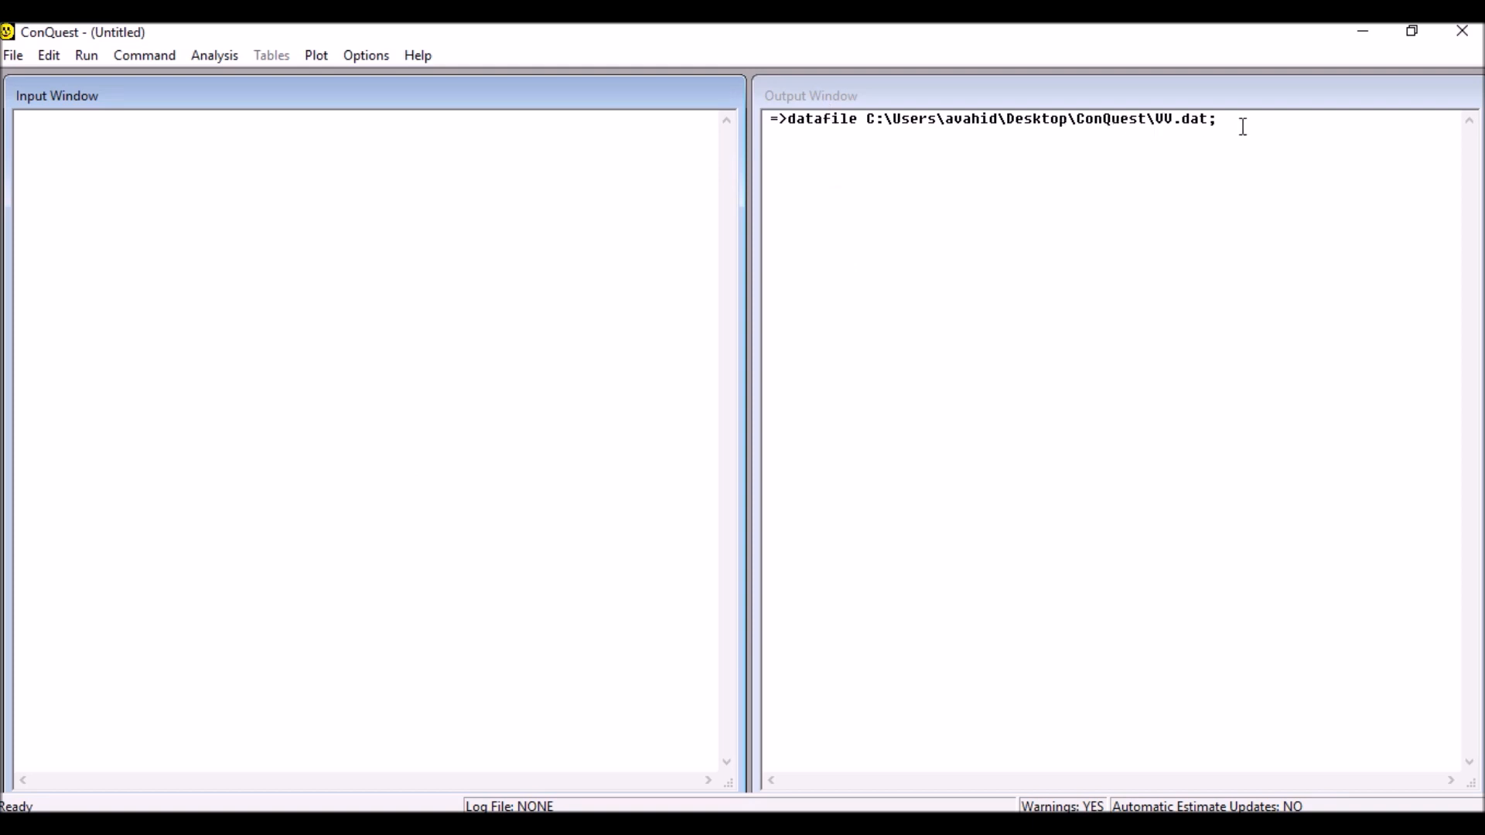
pyautogui.moveTo(1242, 126); pyautogui.dragTo(768, 120)
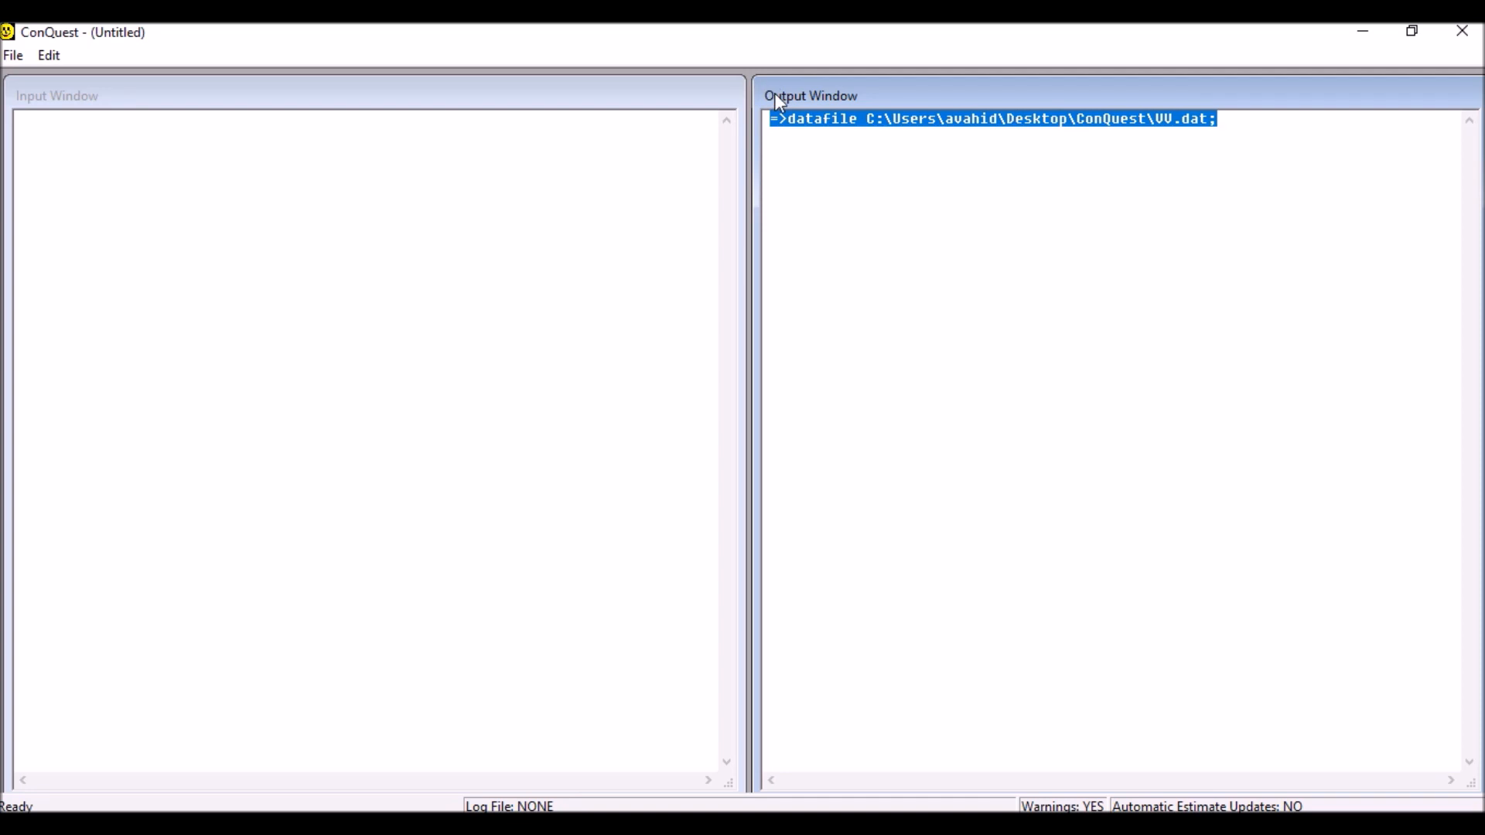
pyautogui.click(1144, 121)
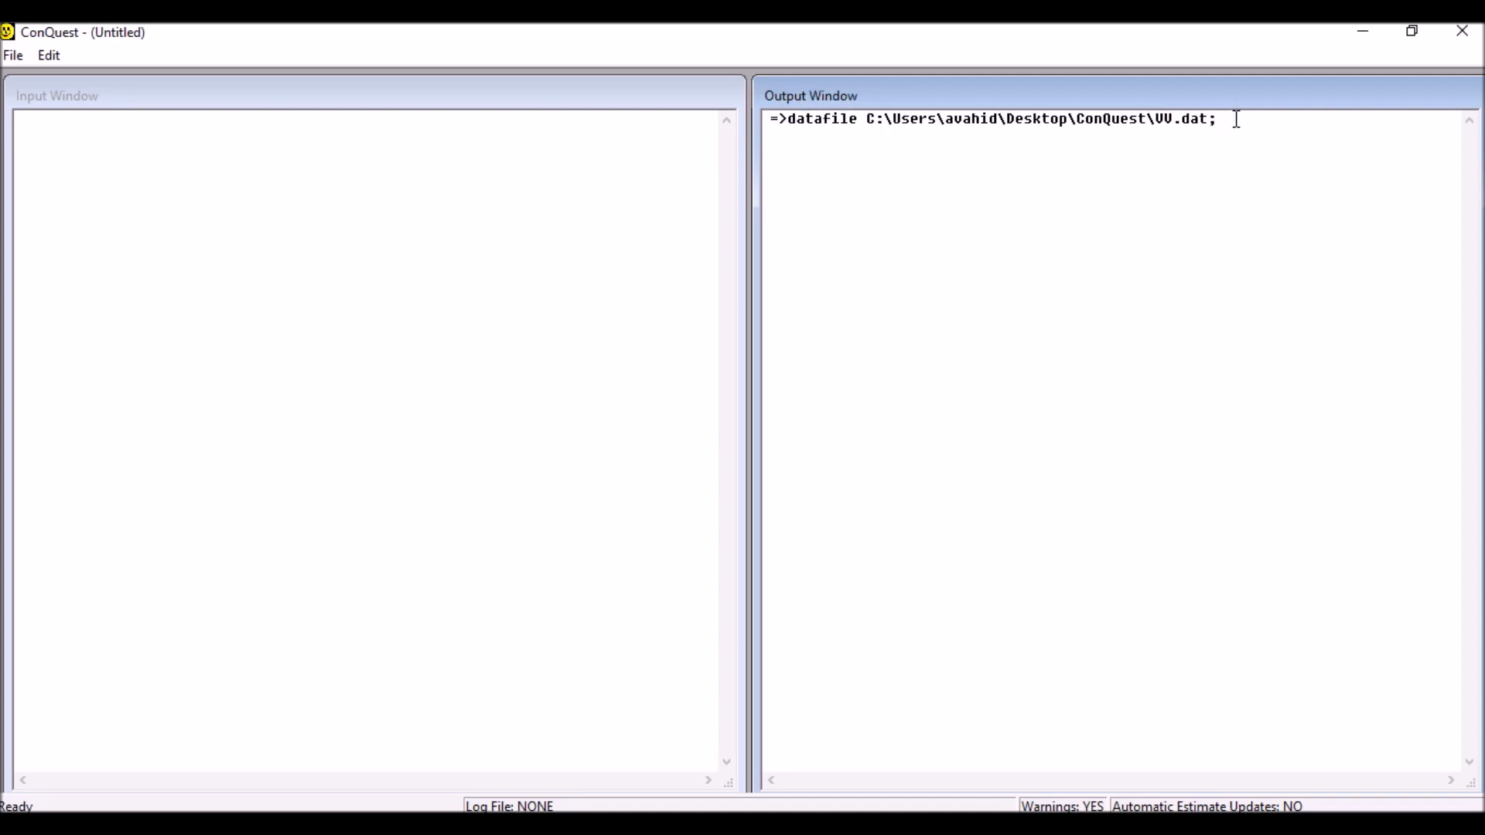
# Step: Switch to the ConQuest folder, open VV.dat in Notepad and highlight its first row of responses
pyautogui.click(571, 825)
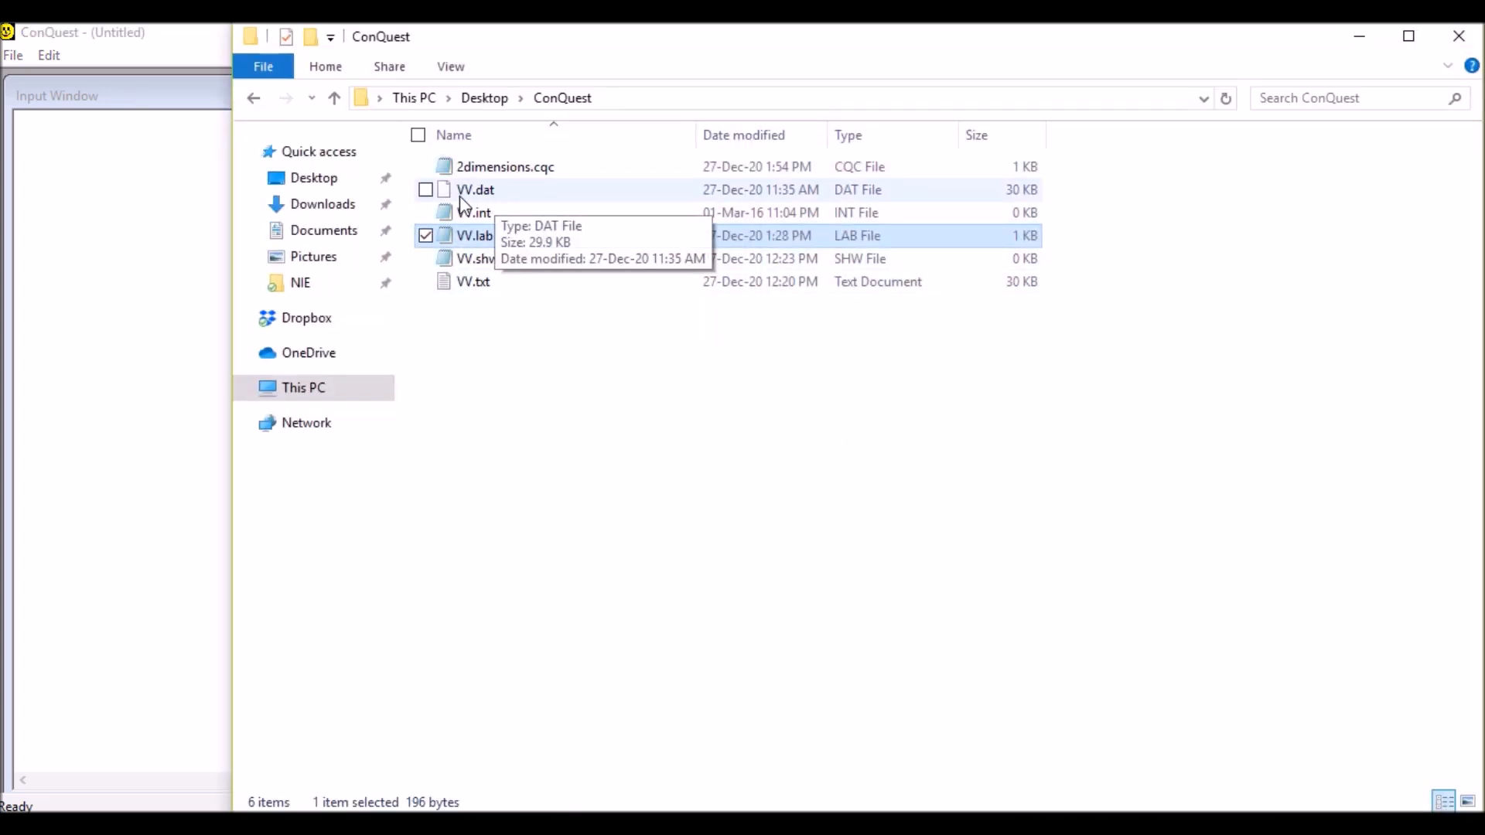
pyautogui.doubleClick(484, 197)
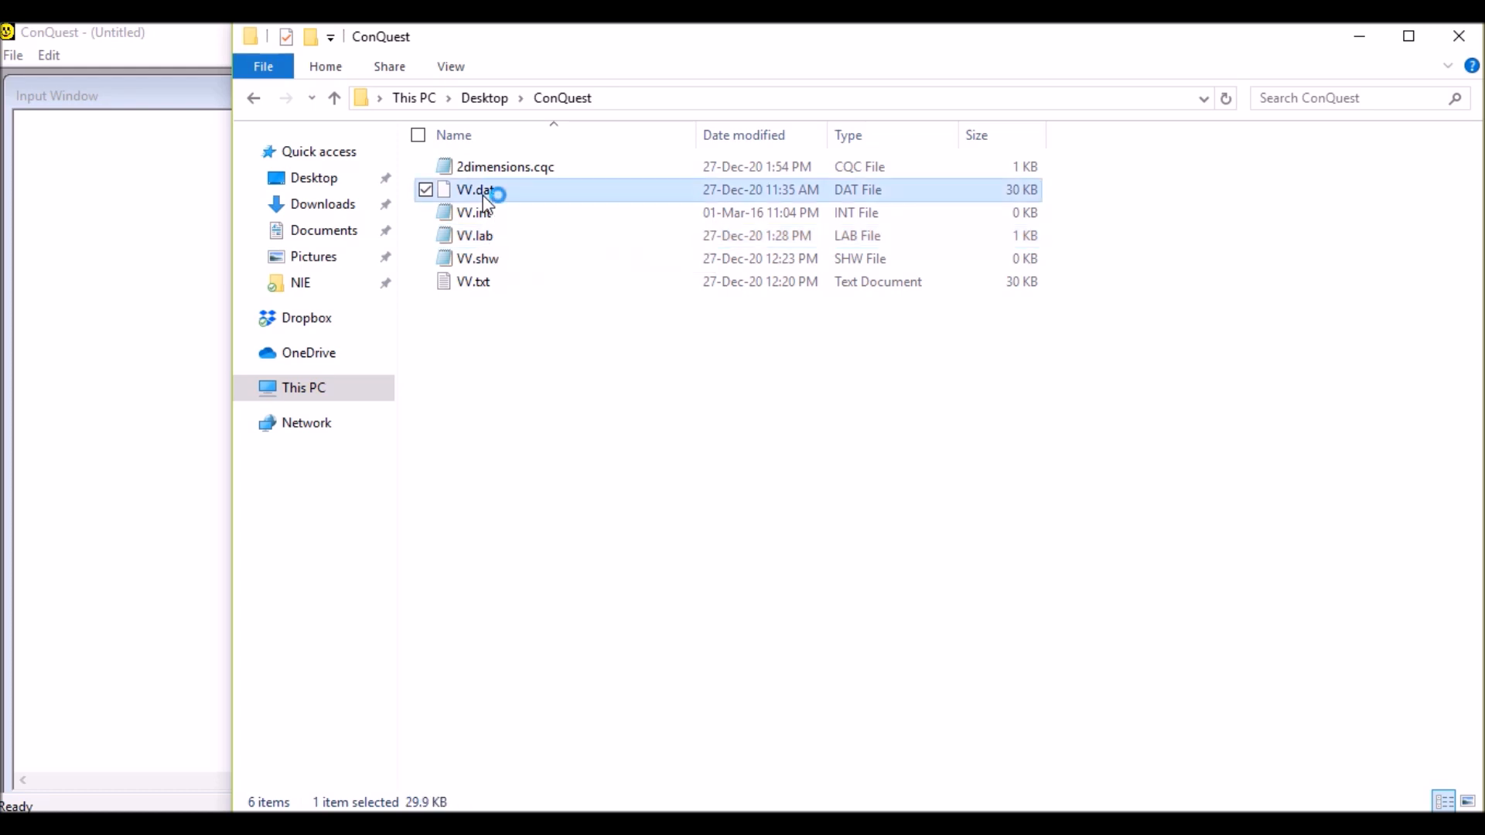
pyautogui.click(639, 487)
pyautogui.click(818, 688)
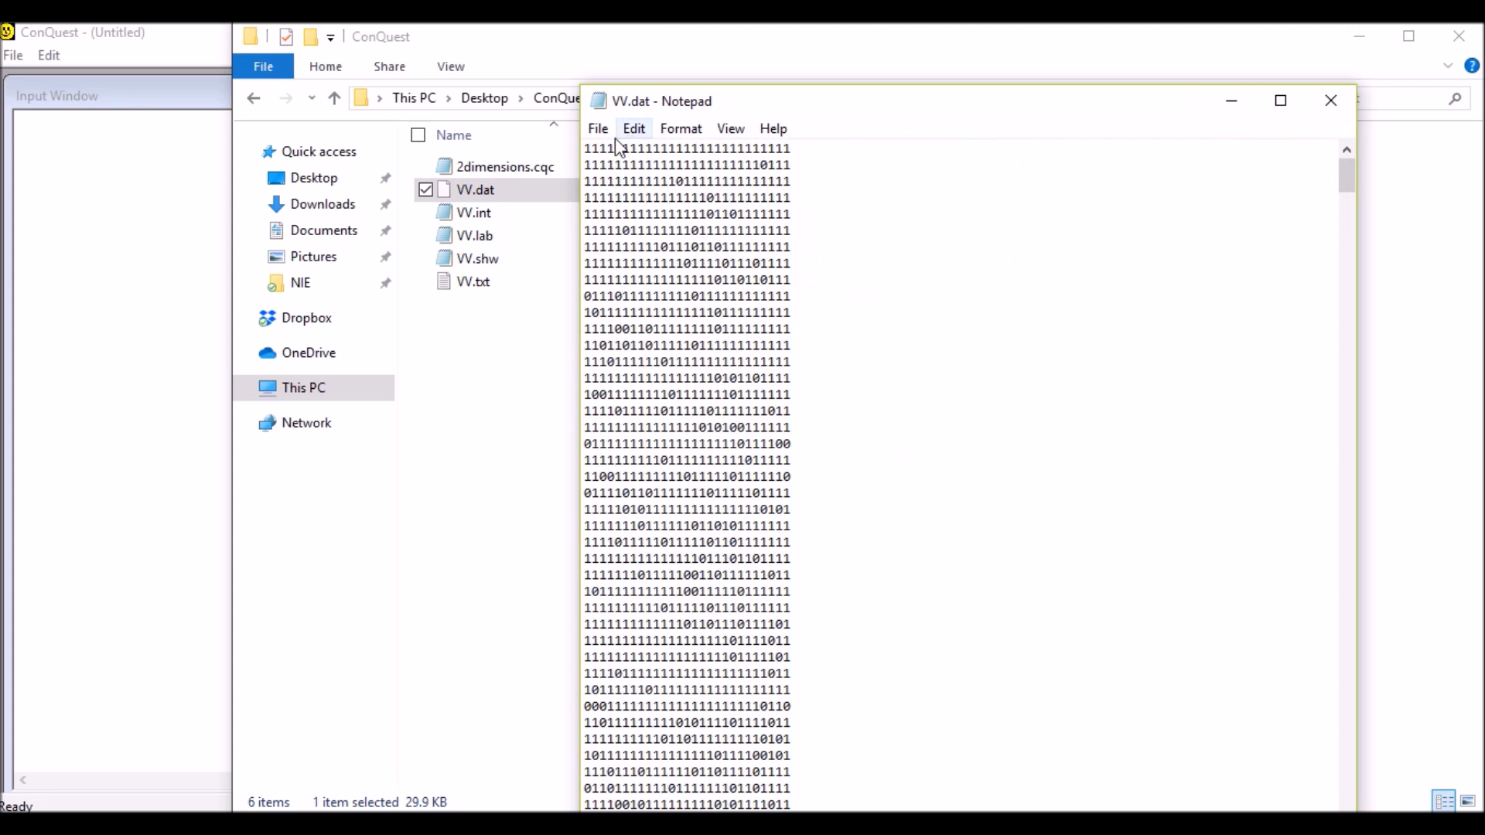
pyautogui.moveTo(585, 149); pyautogui.dragTo(914, 127)
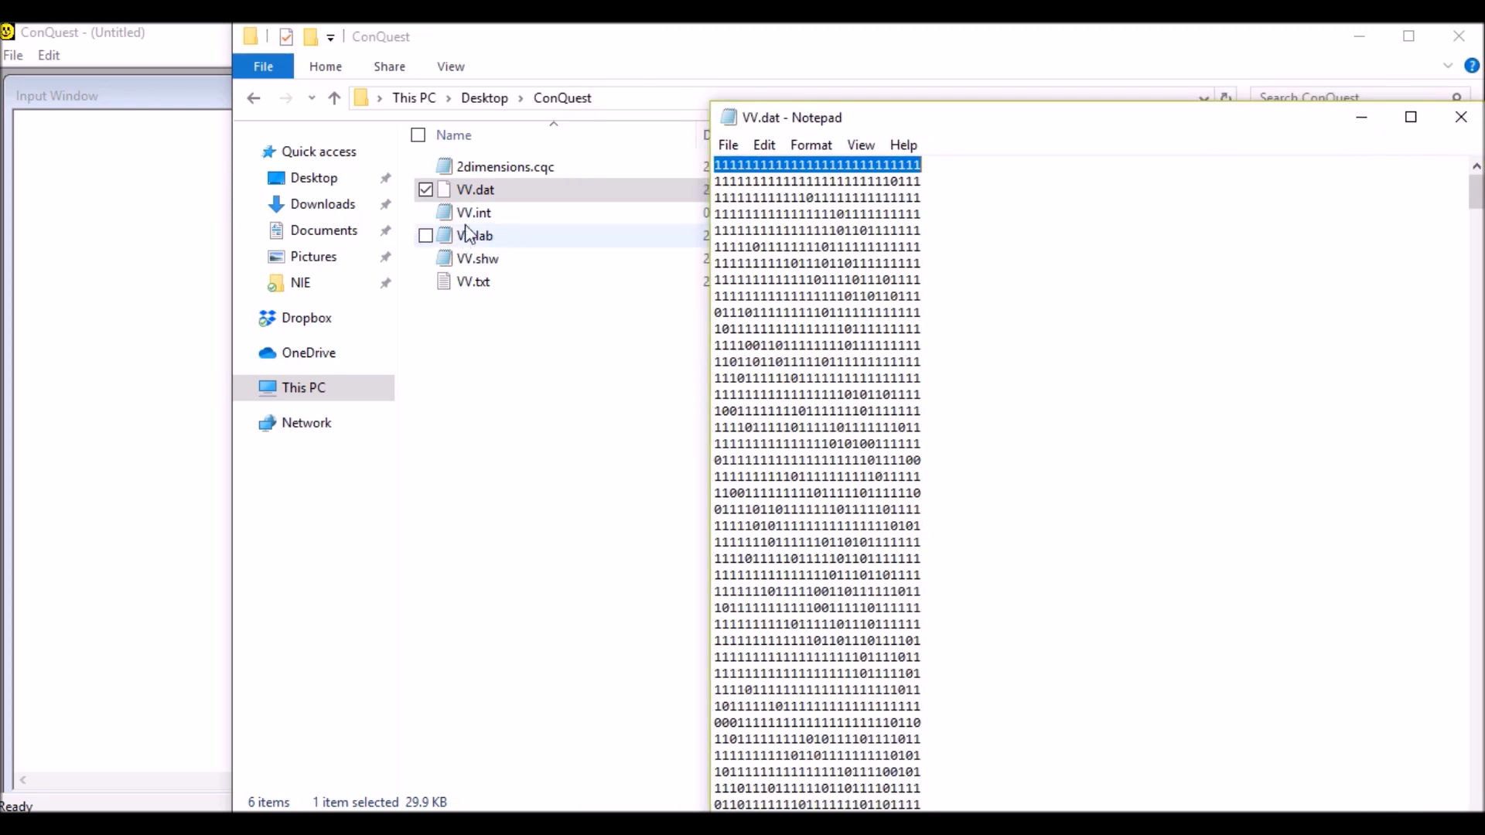
# Step: Open 2dimensions.cqc in Notepad, compare it side by side with VV.dat, and close both files
pyautogui.doubleClick(511, 166)
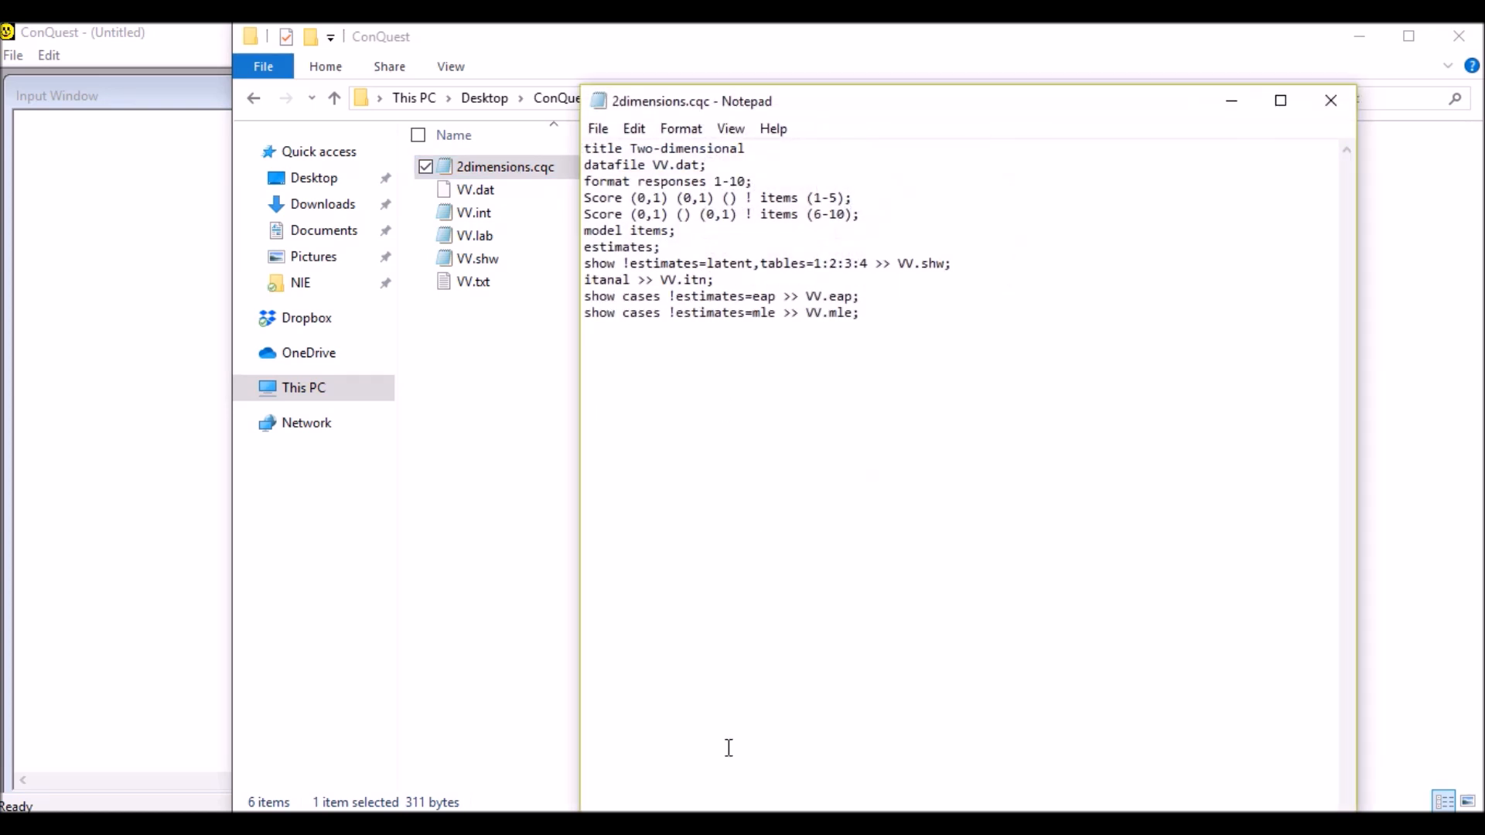
pyautogui.hotkey('alt', 'Tab')
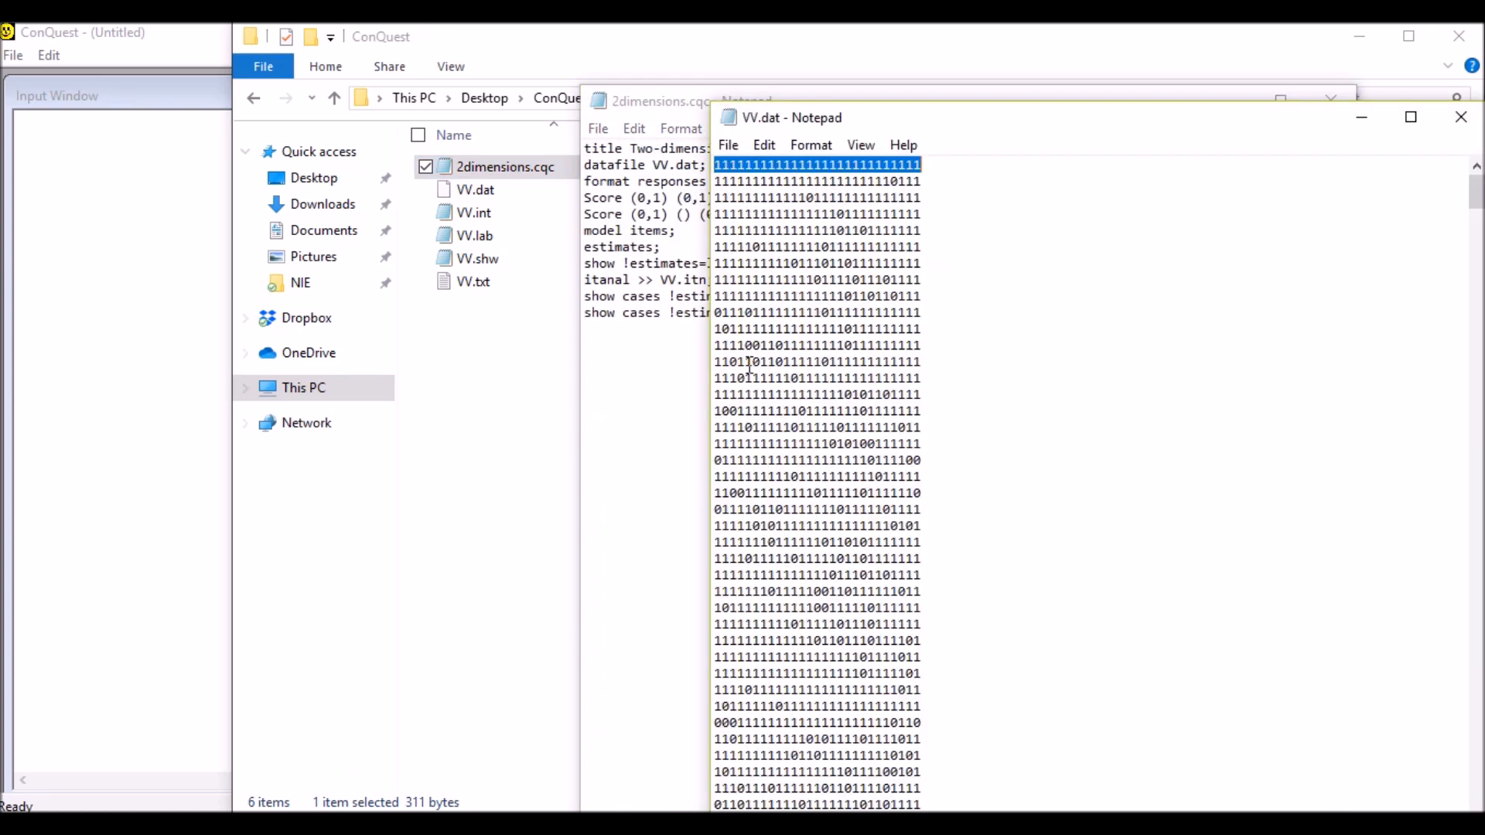
pyautogui.moveTo(914, 113); pyautogui.dragTo(1105, 100)
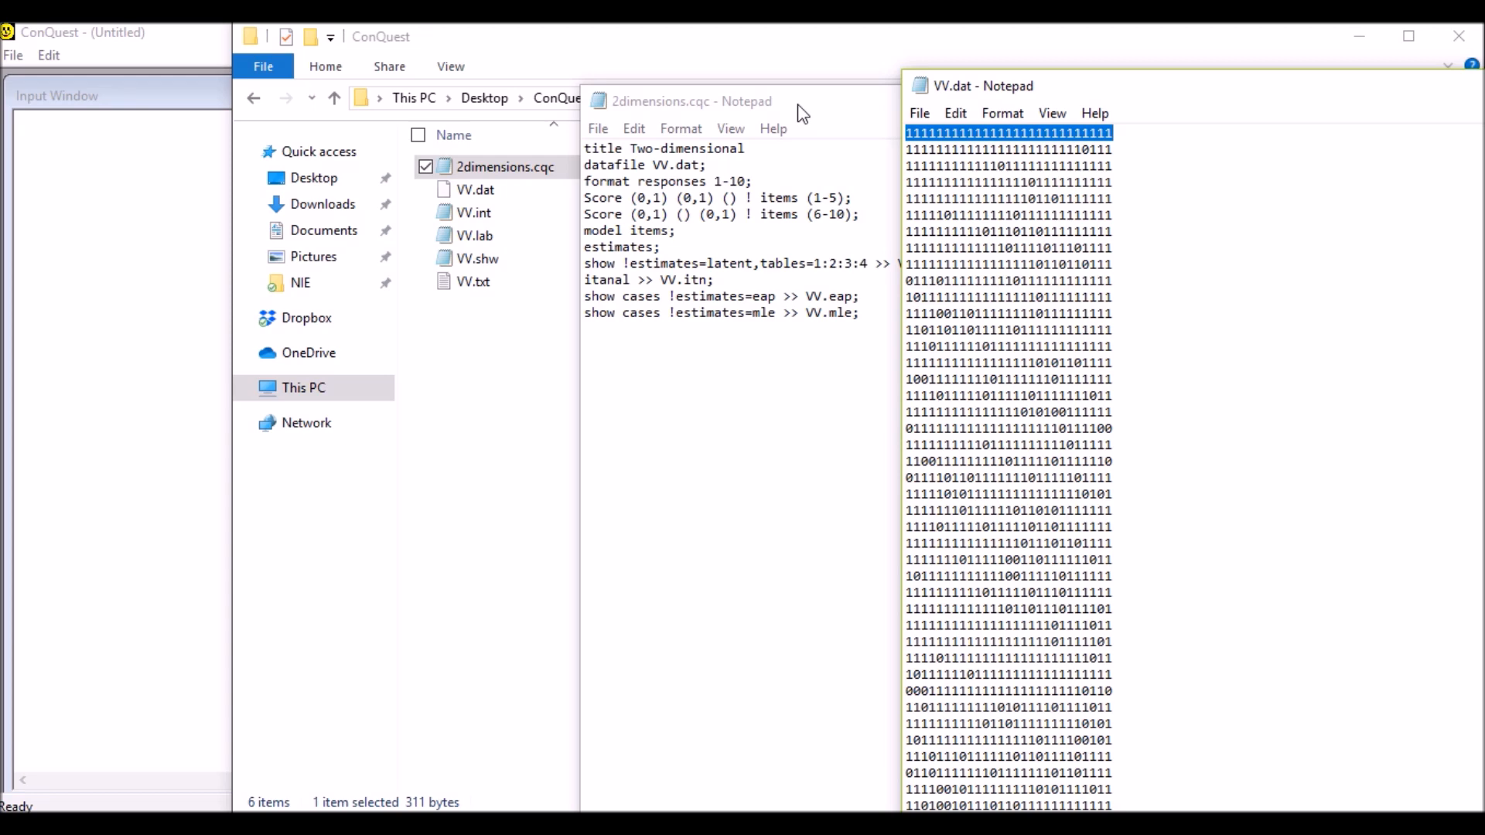
pyautogui.moveTo(802, 113); pyautogui.dragTo(340, 94)
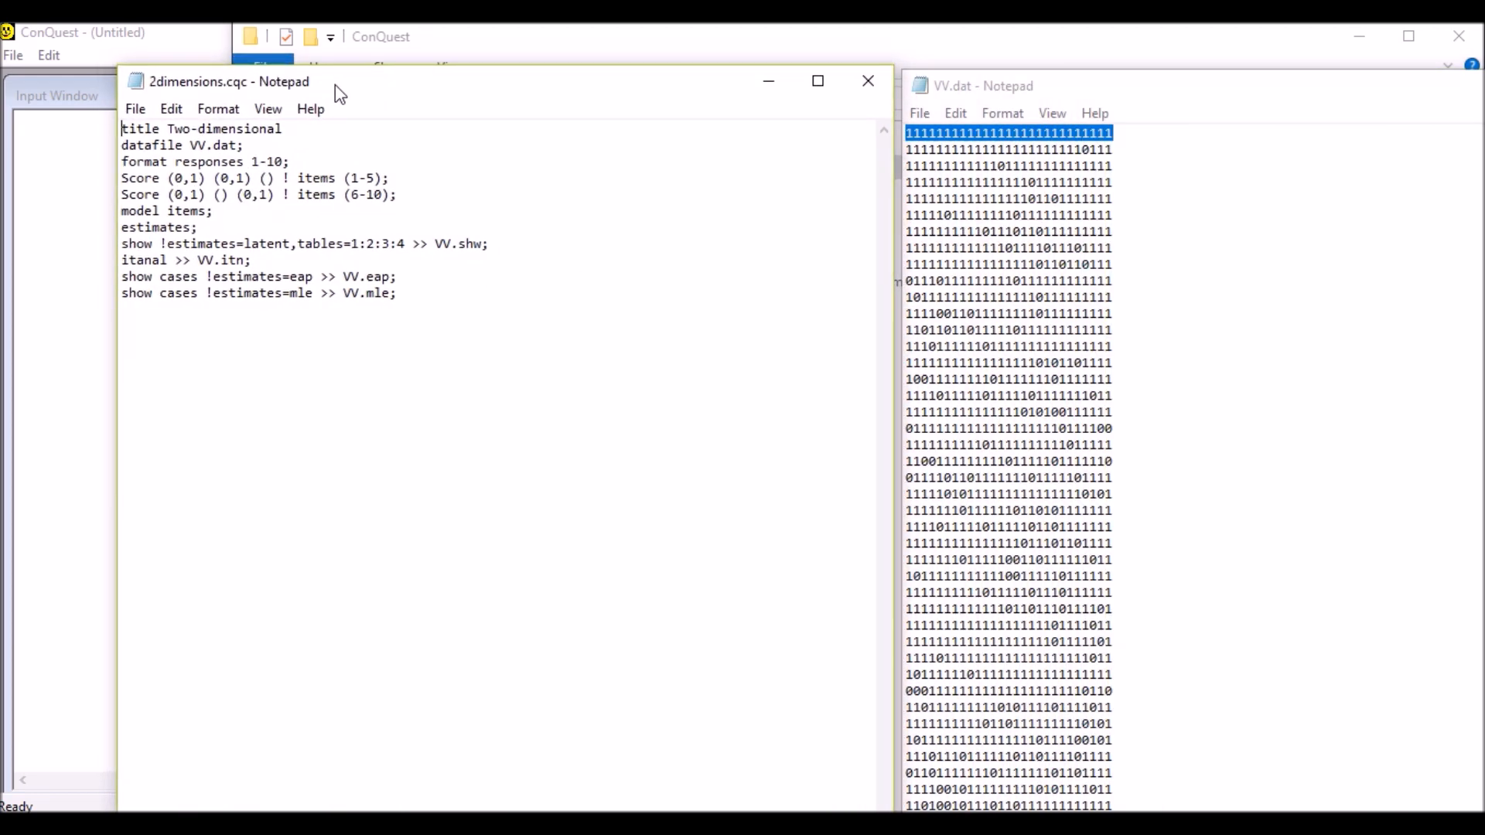
pyautogui.click(880, 94)
pyautogui.moveTo(1136, 96); pyautogui.dragTo(729, 96)
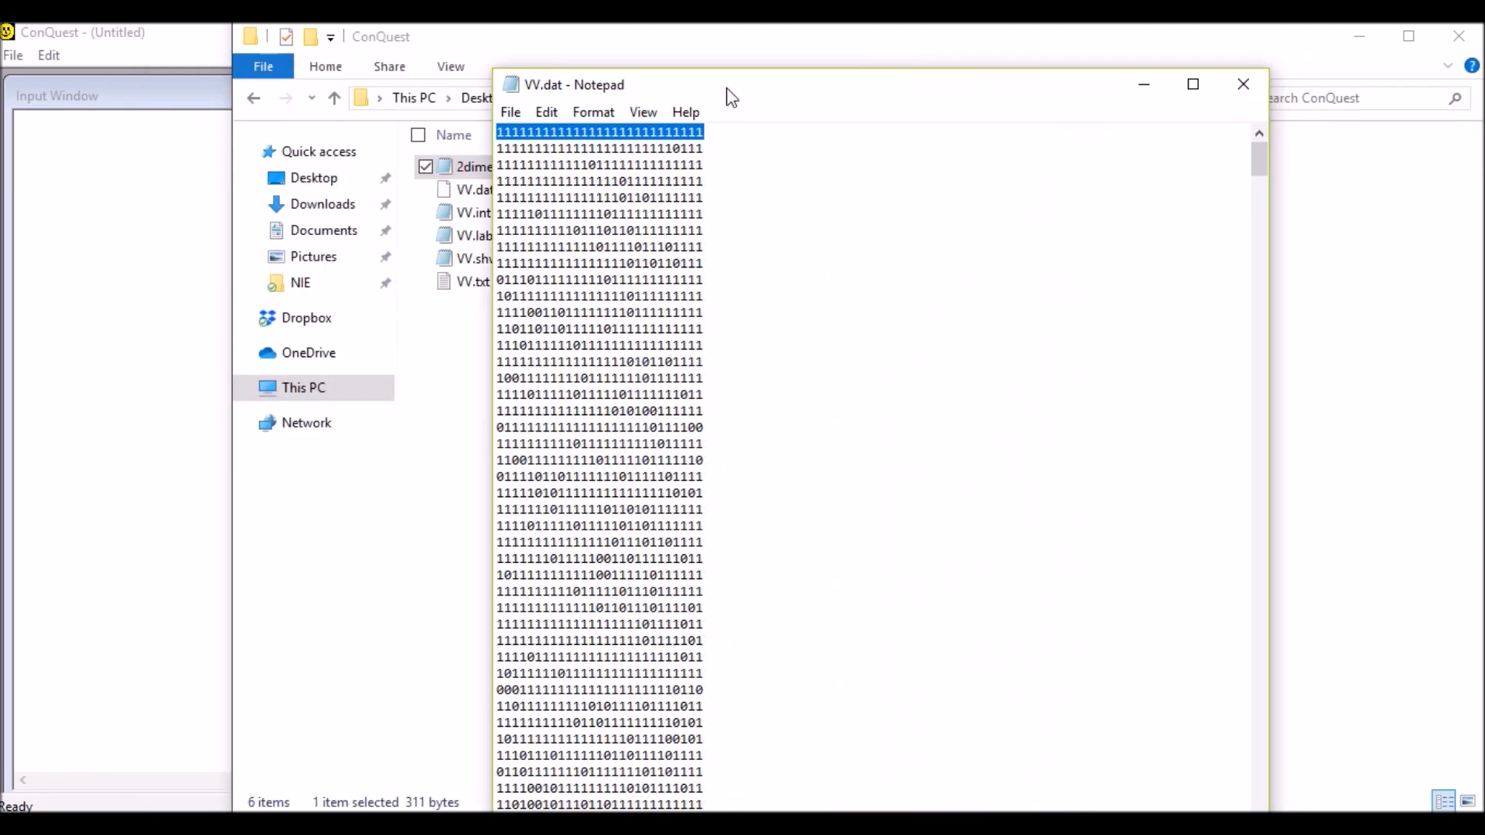
pyautogui.click(1243, 91)
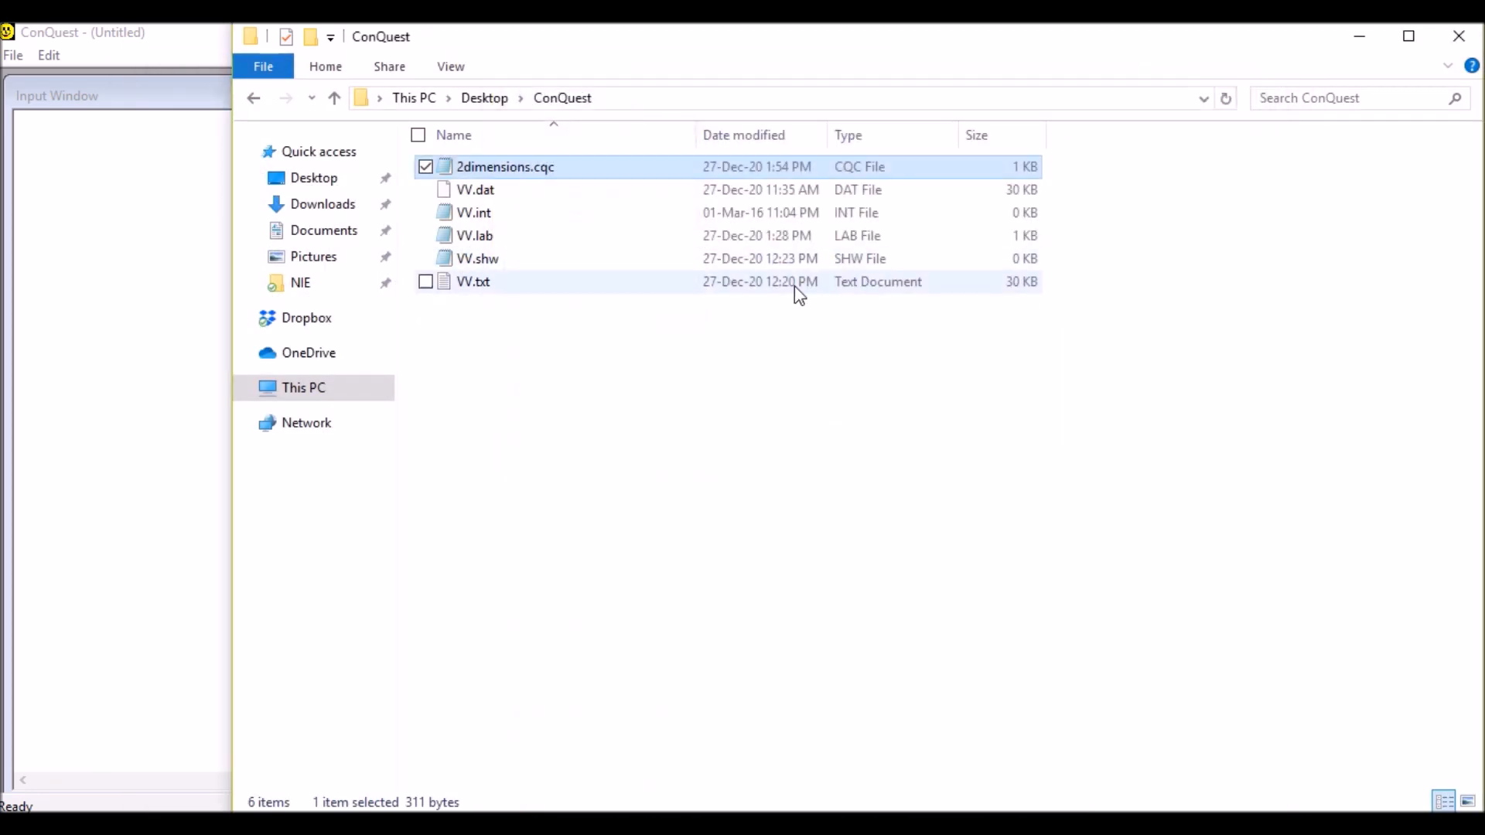
# Step: Review the item labels in VV.lab, then point out VV.shw, 2dimensions.cqc and VV.dat and put the folder away
pyautogui.doubleClick(475, 241)
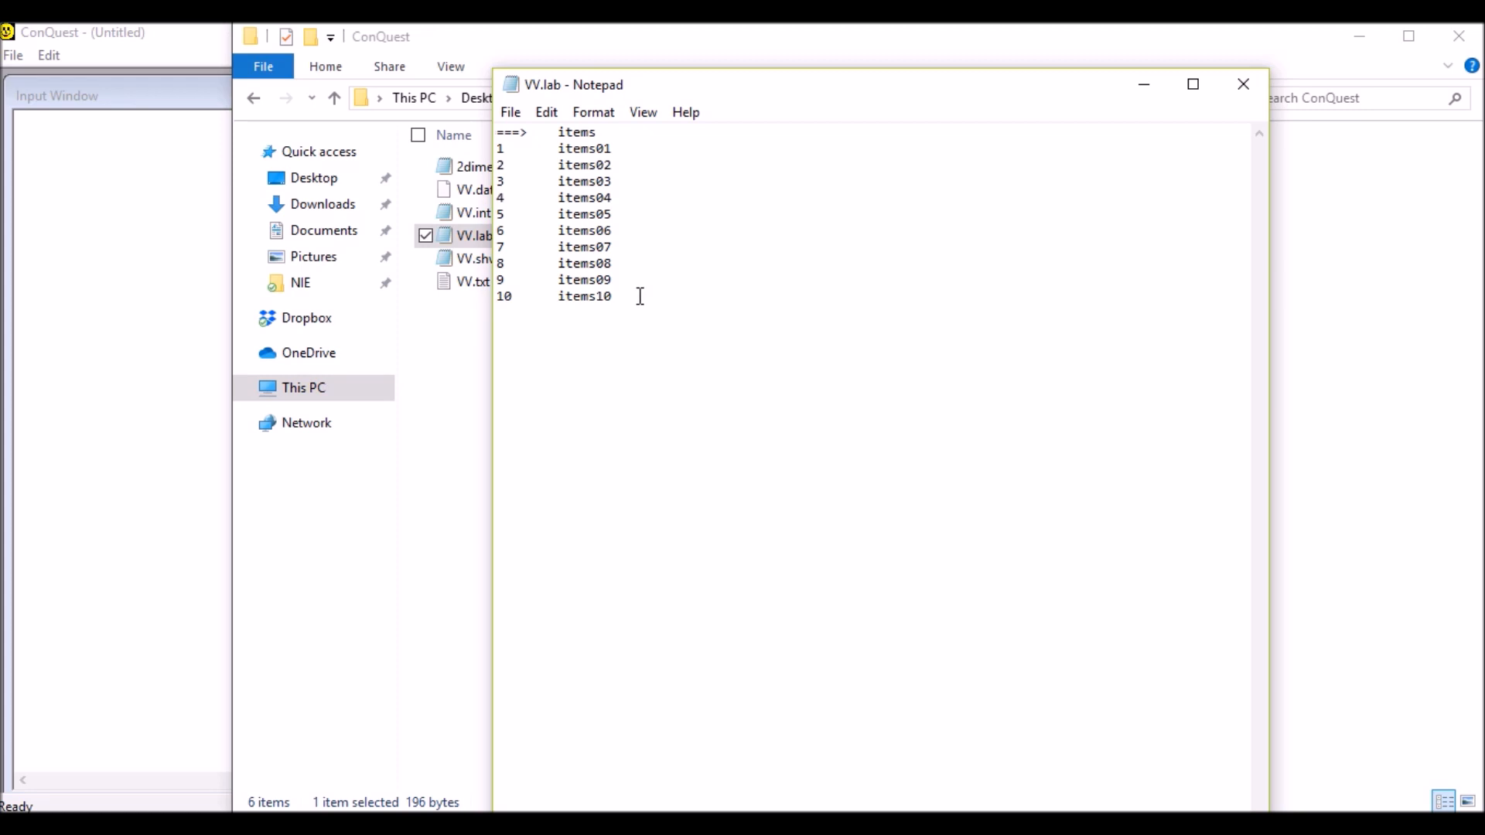
pyautogui.click(1242, 83)
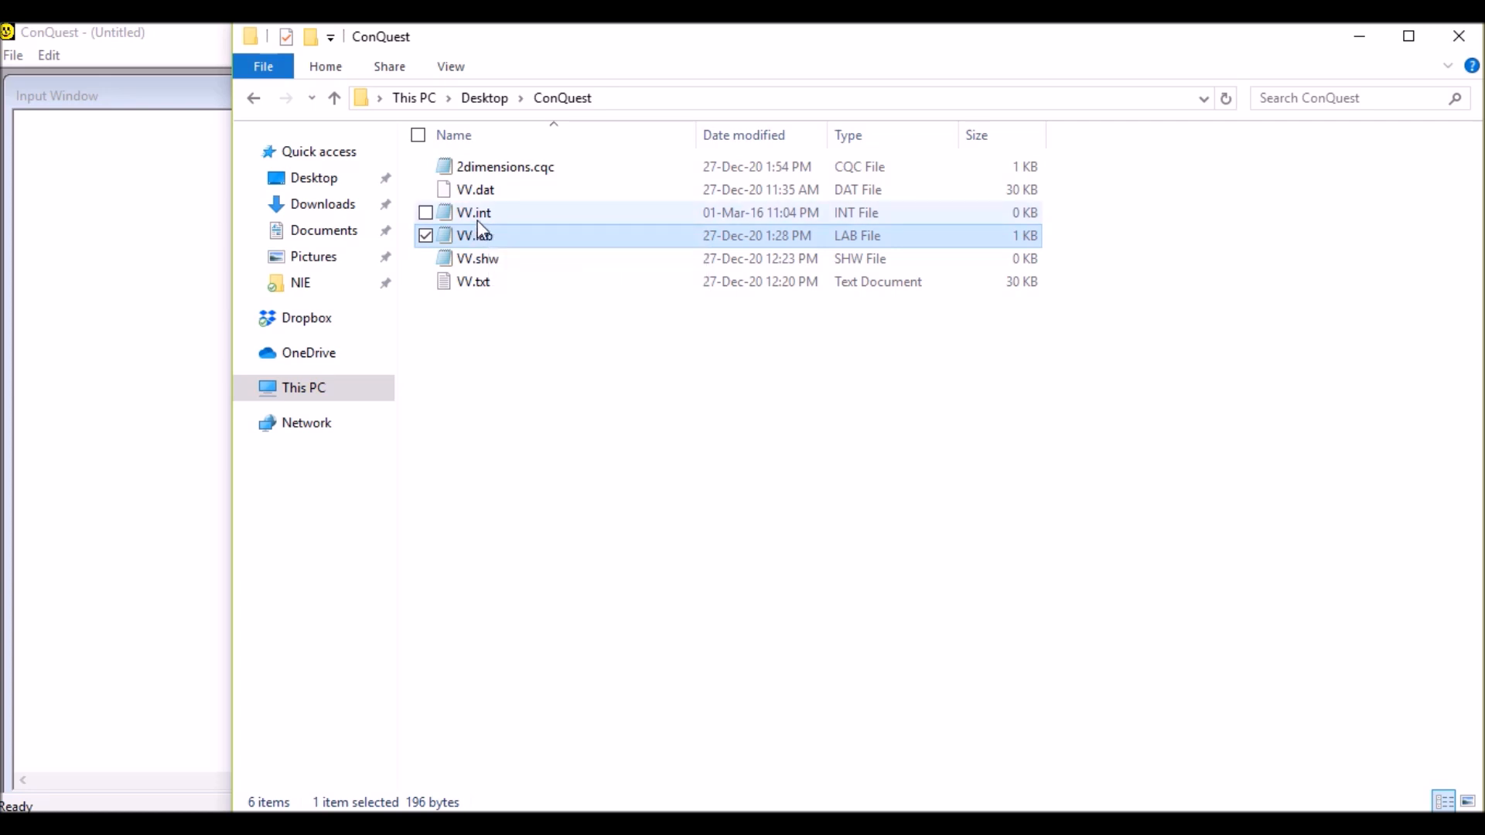
pyautogui.click(482, 261)
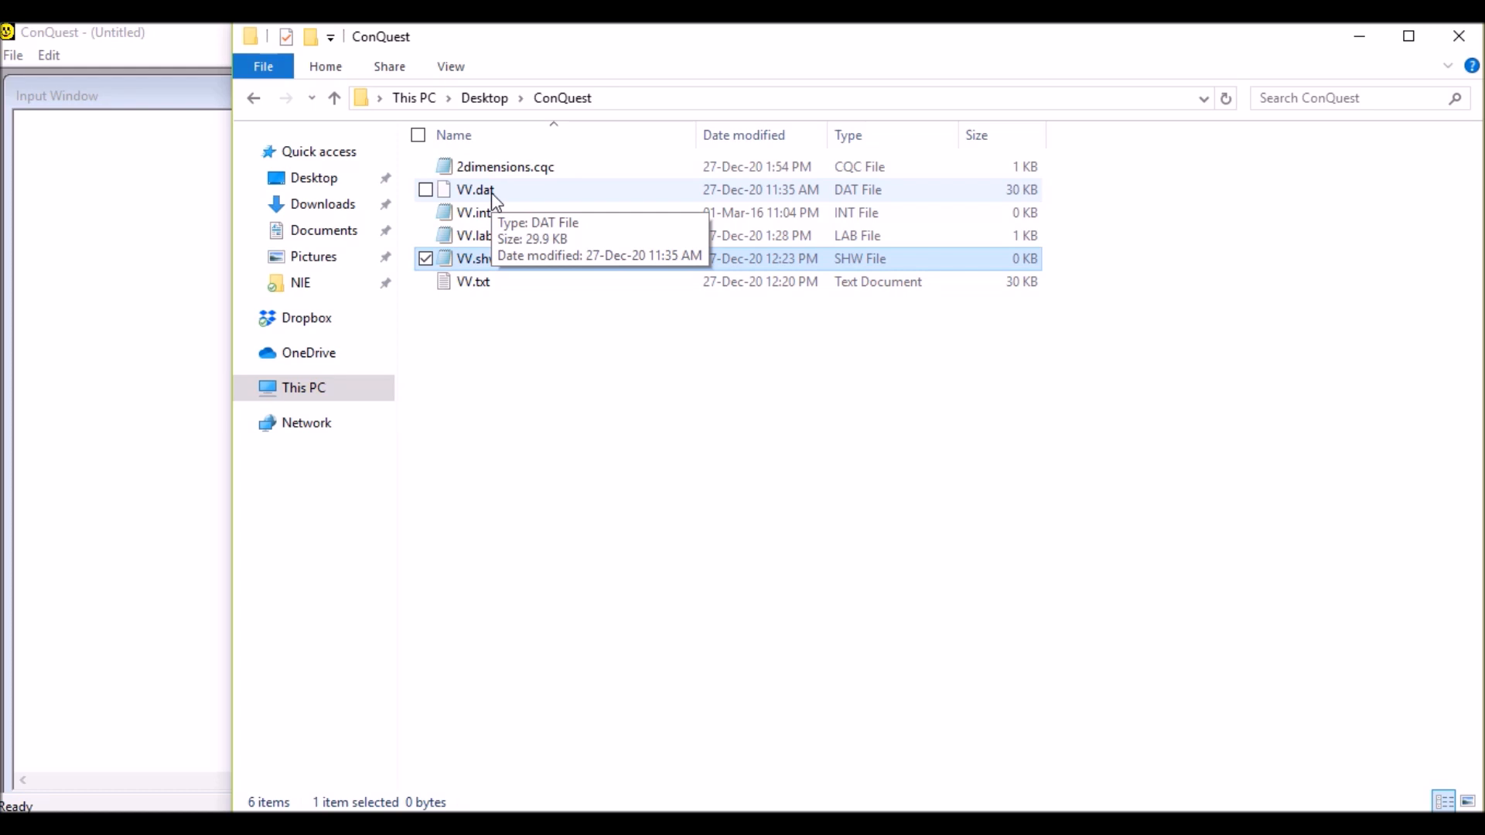
pyautogui.click(566, 173)
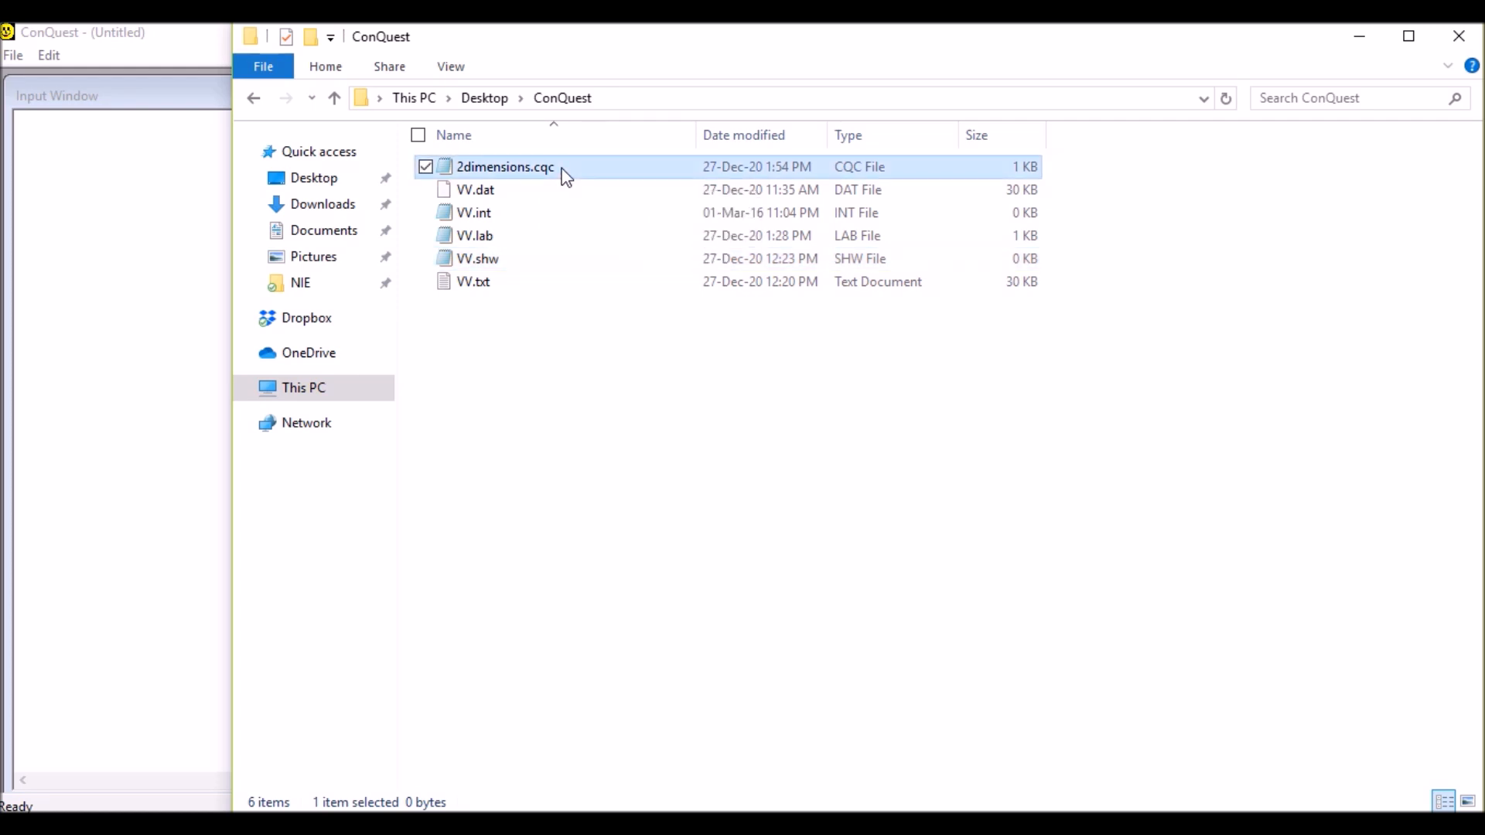
pyautogui.click(490, 196)
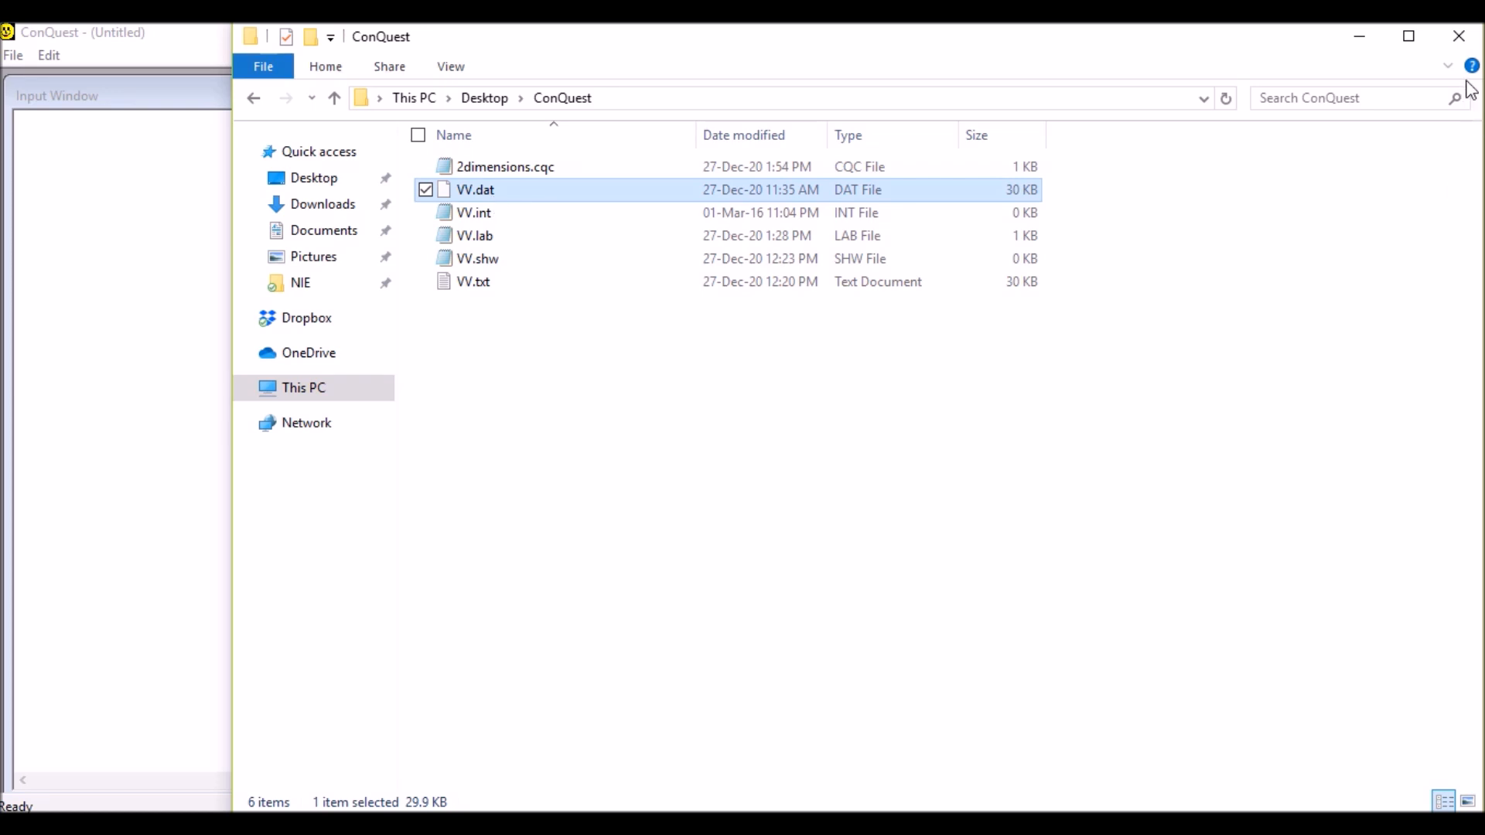
pyautogui.click(1360, 39)
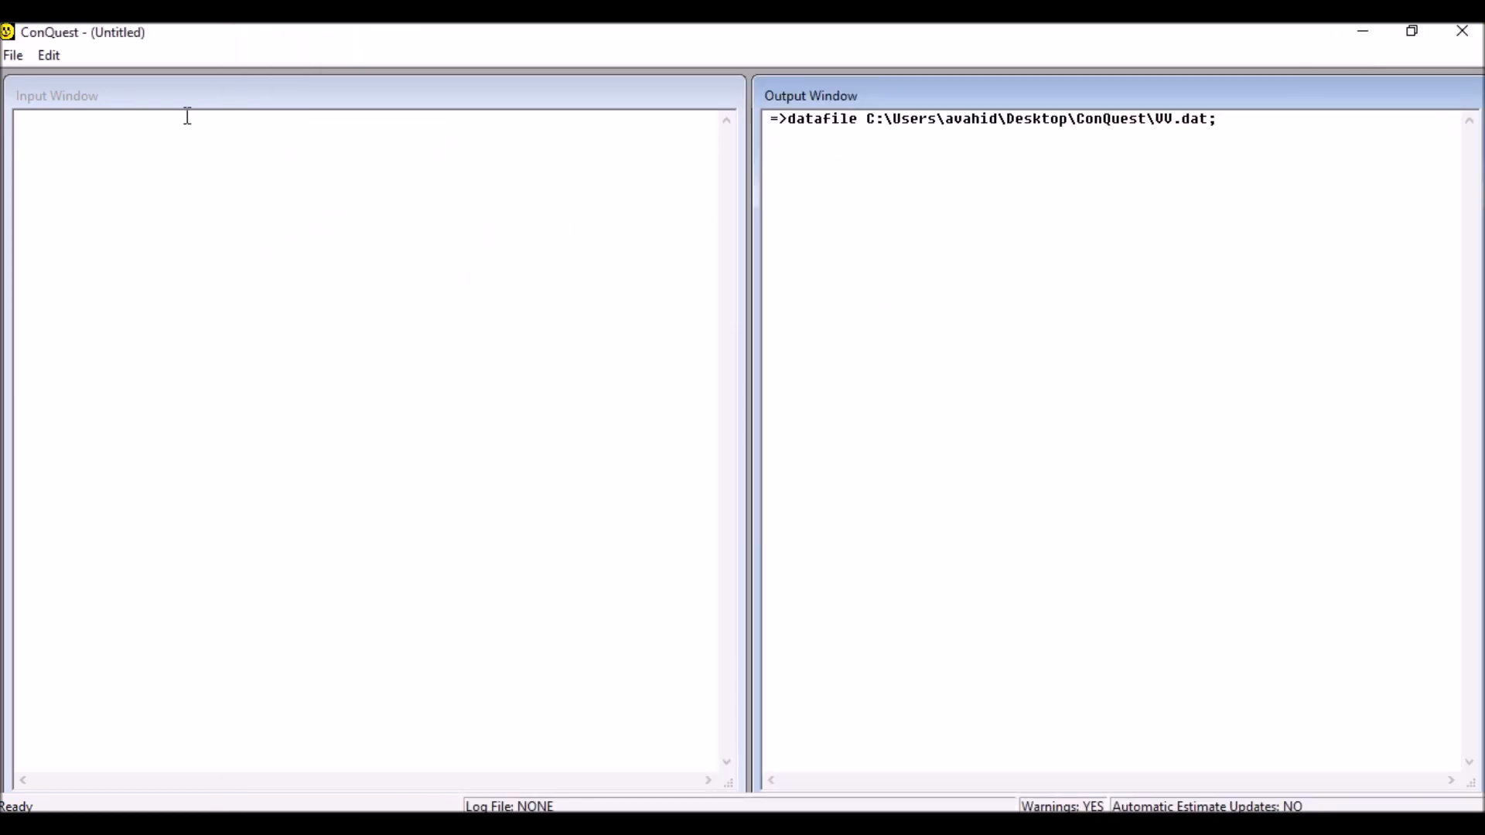
# Step: Open the command file 2dimensions.cqc in ConQuest without saving the untitled document
pyautogui.click(253, 143)
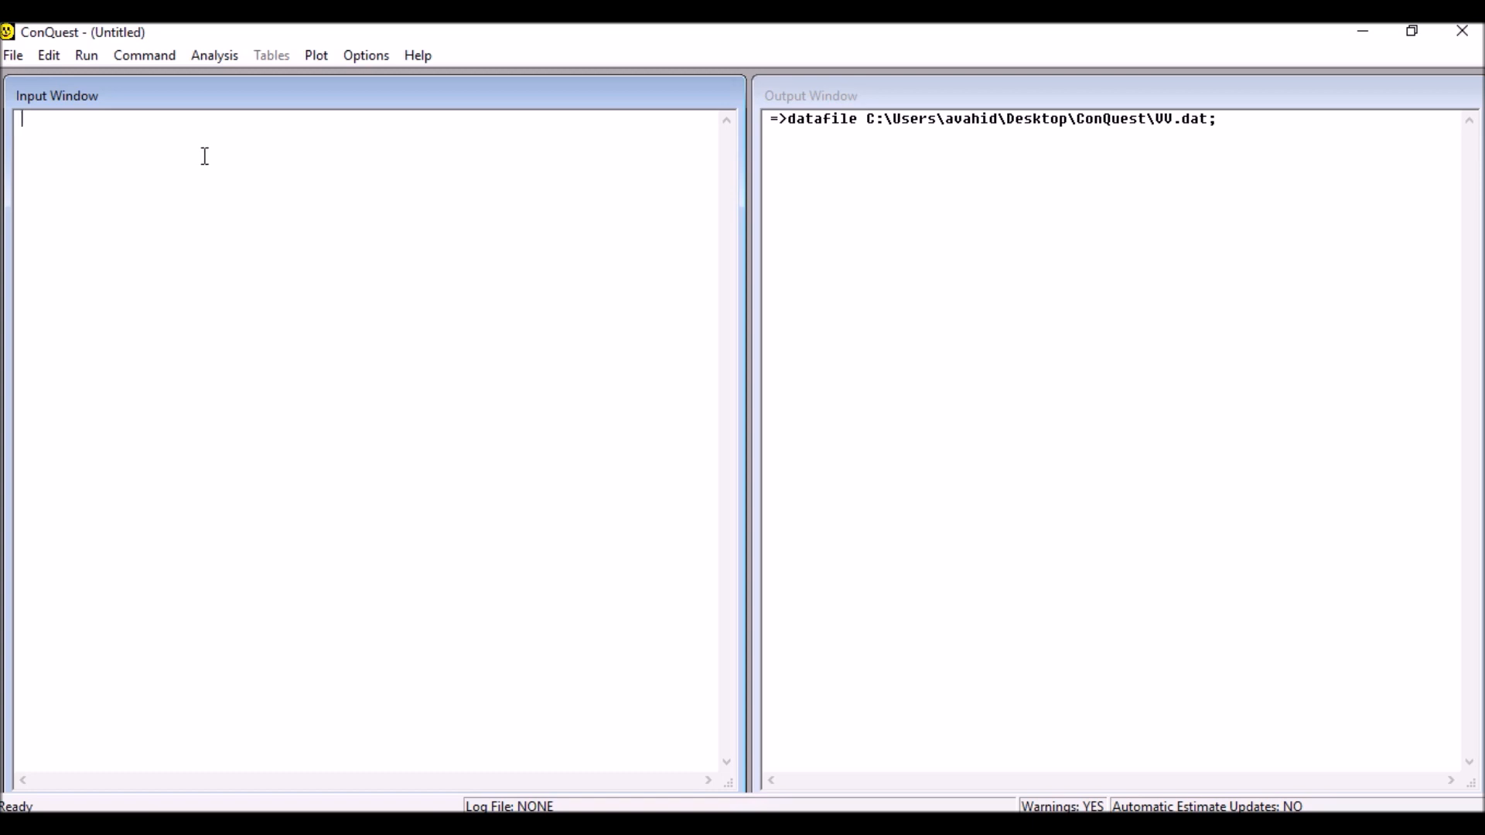
pyautogui.click(16, 56)
pyautogui.click(44, 104)
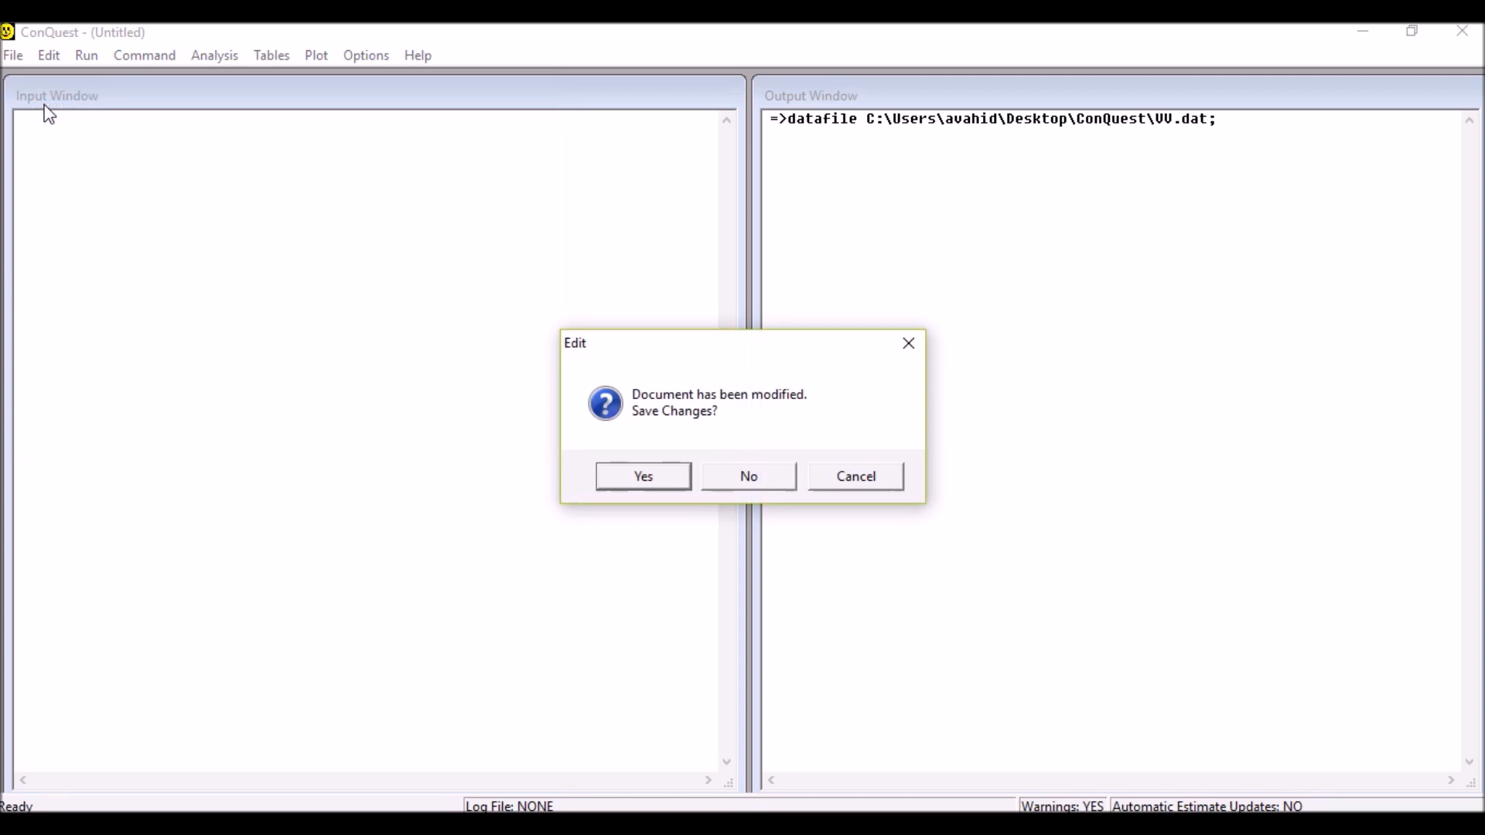
pyautogui.click(750, 475)
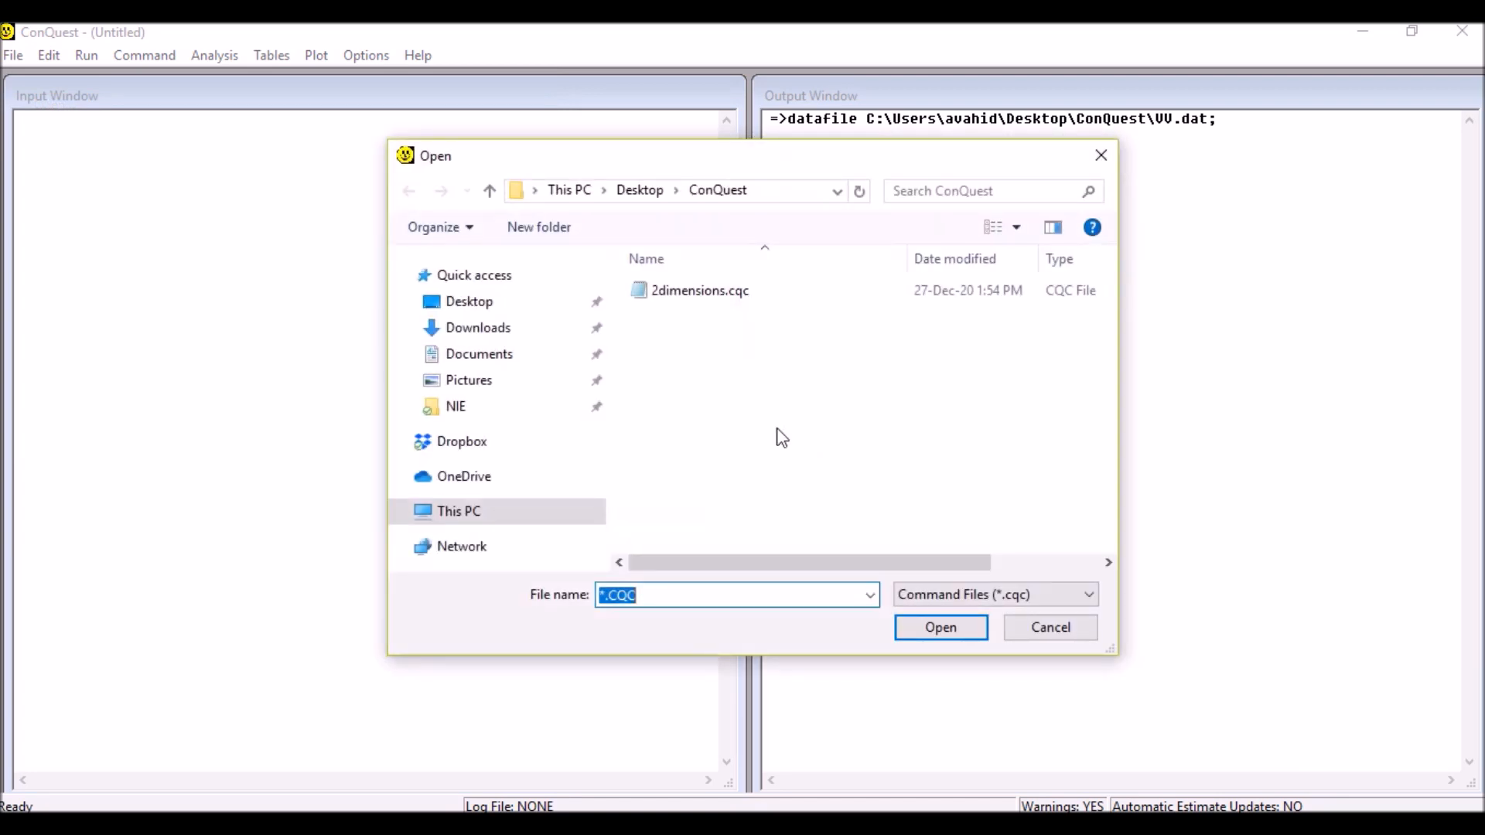
pyautogui.moveTo(702, 174); pyautogui.dragTo(664, 143)
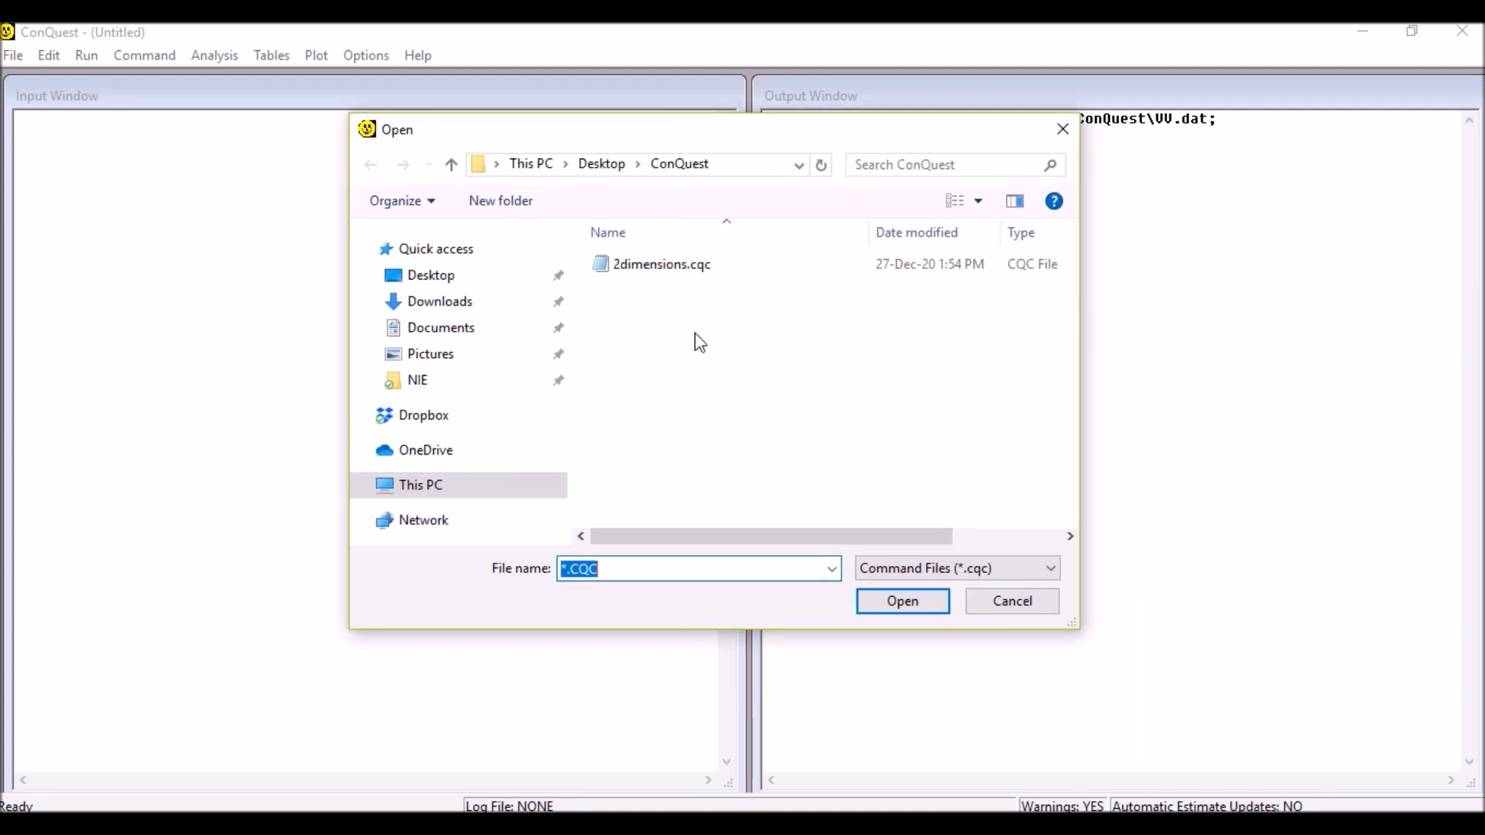
pyautogui.click(645, 272)
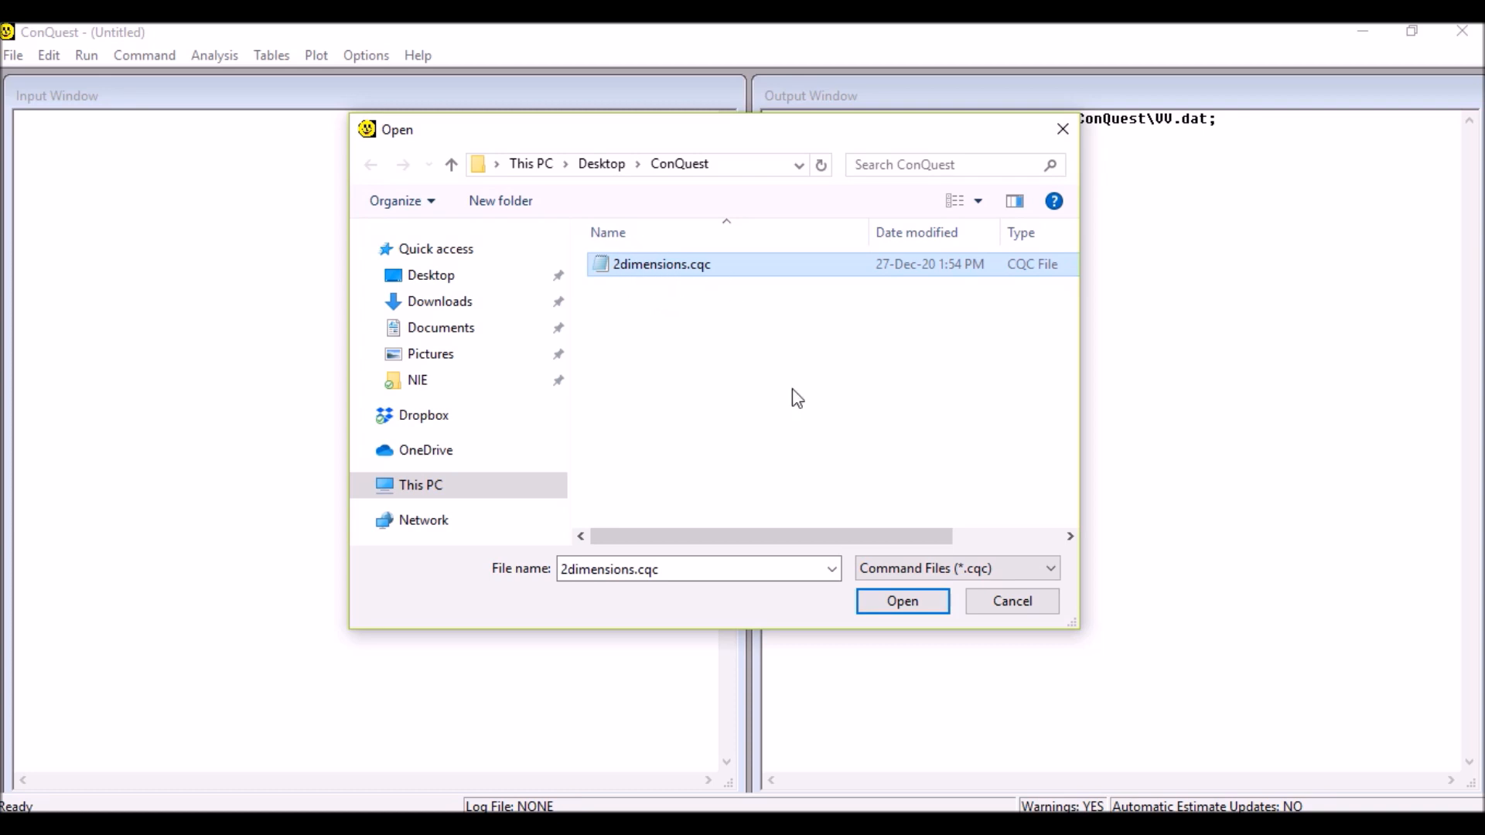
pyautogui.click(899, 605)
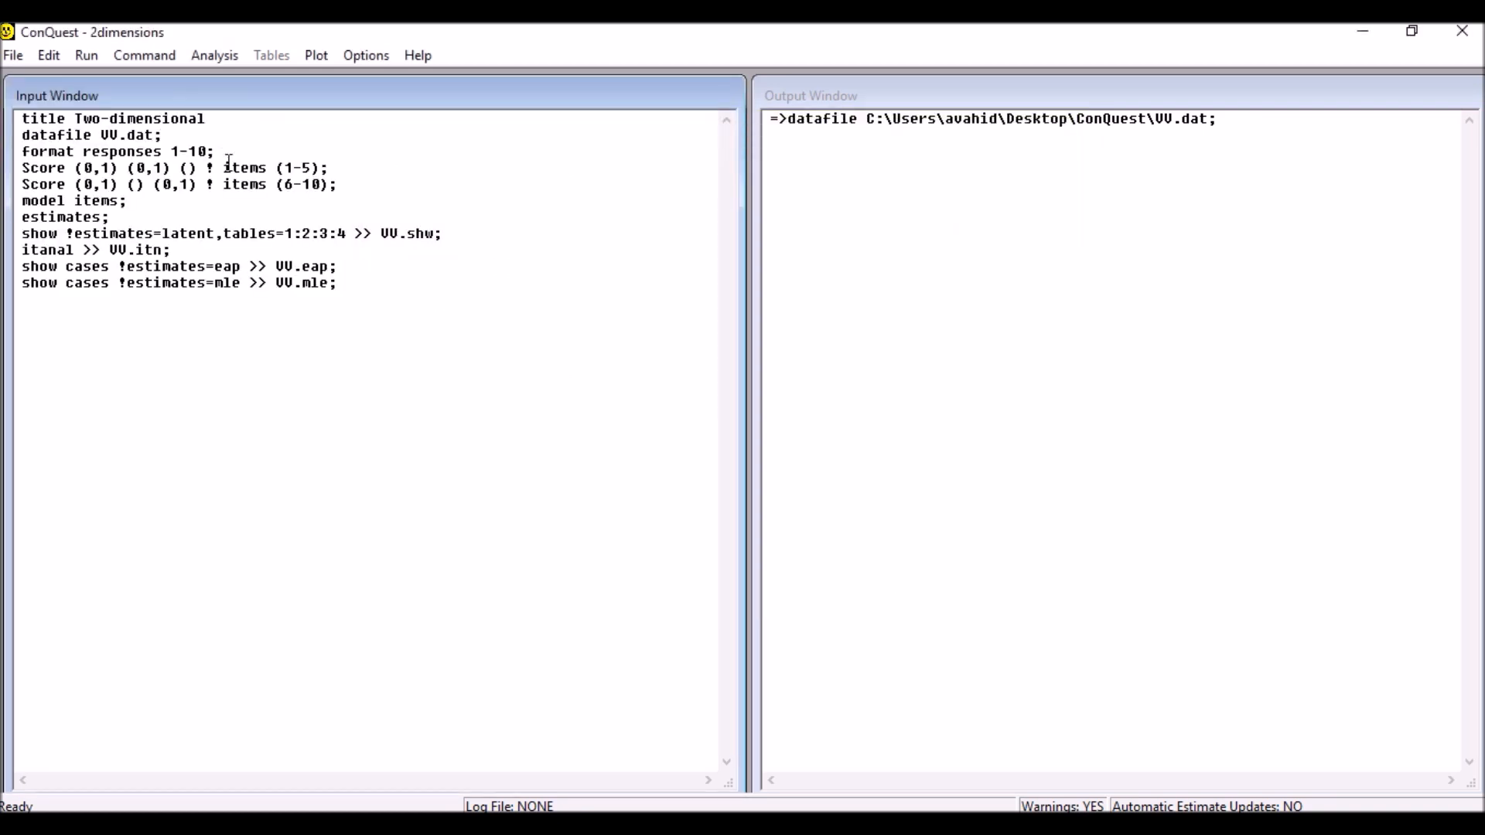
# Step: Run all commands of the 2dimensions script through the estimation and dismiss the VV.shw file error
pyautogui.click(87, 57)
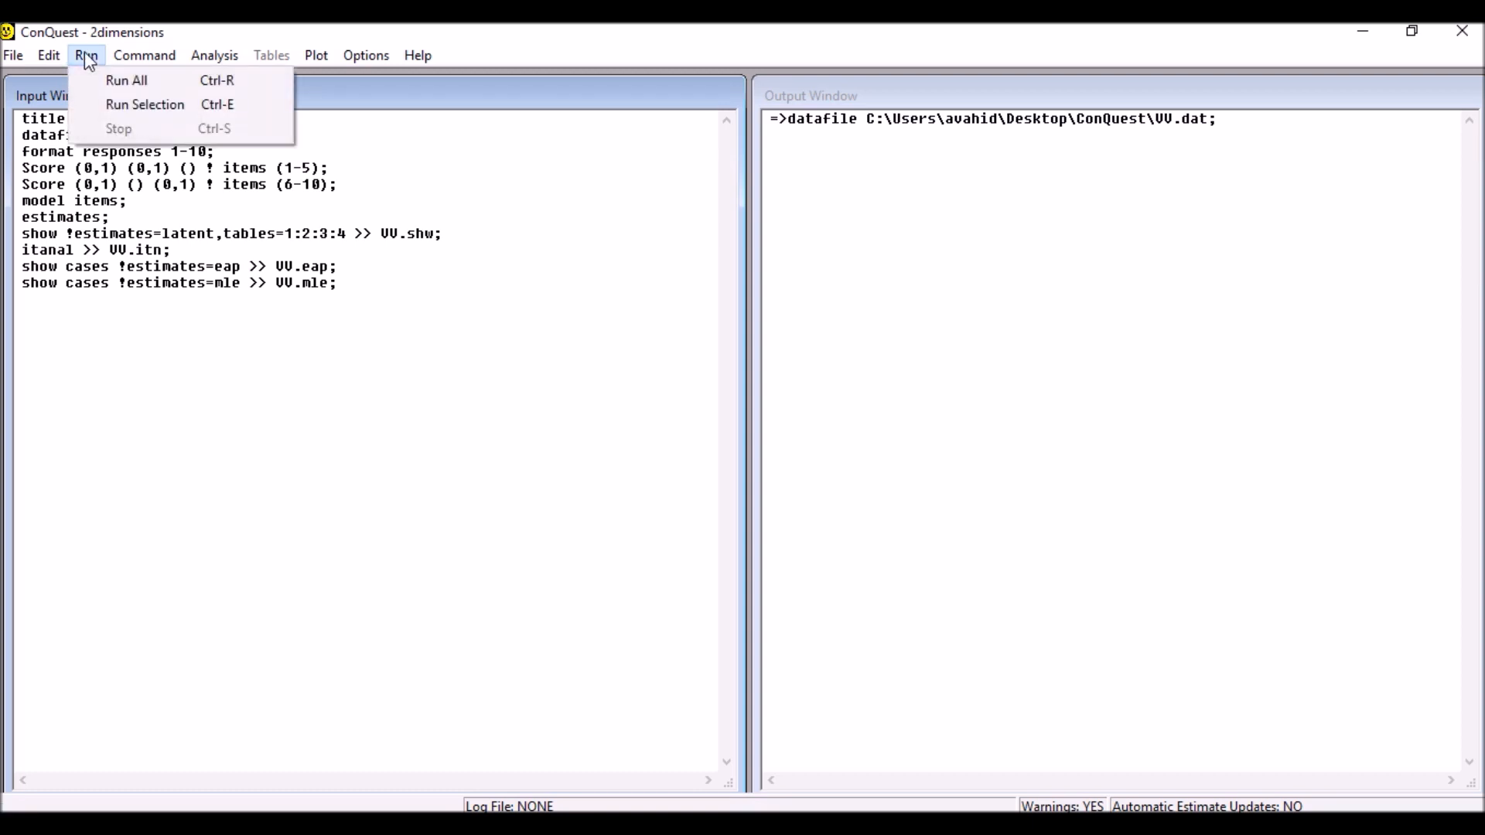
pyautogui.click(155, 81)
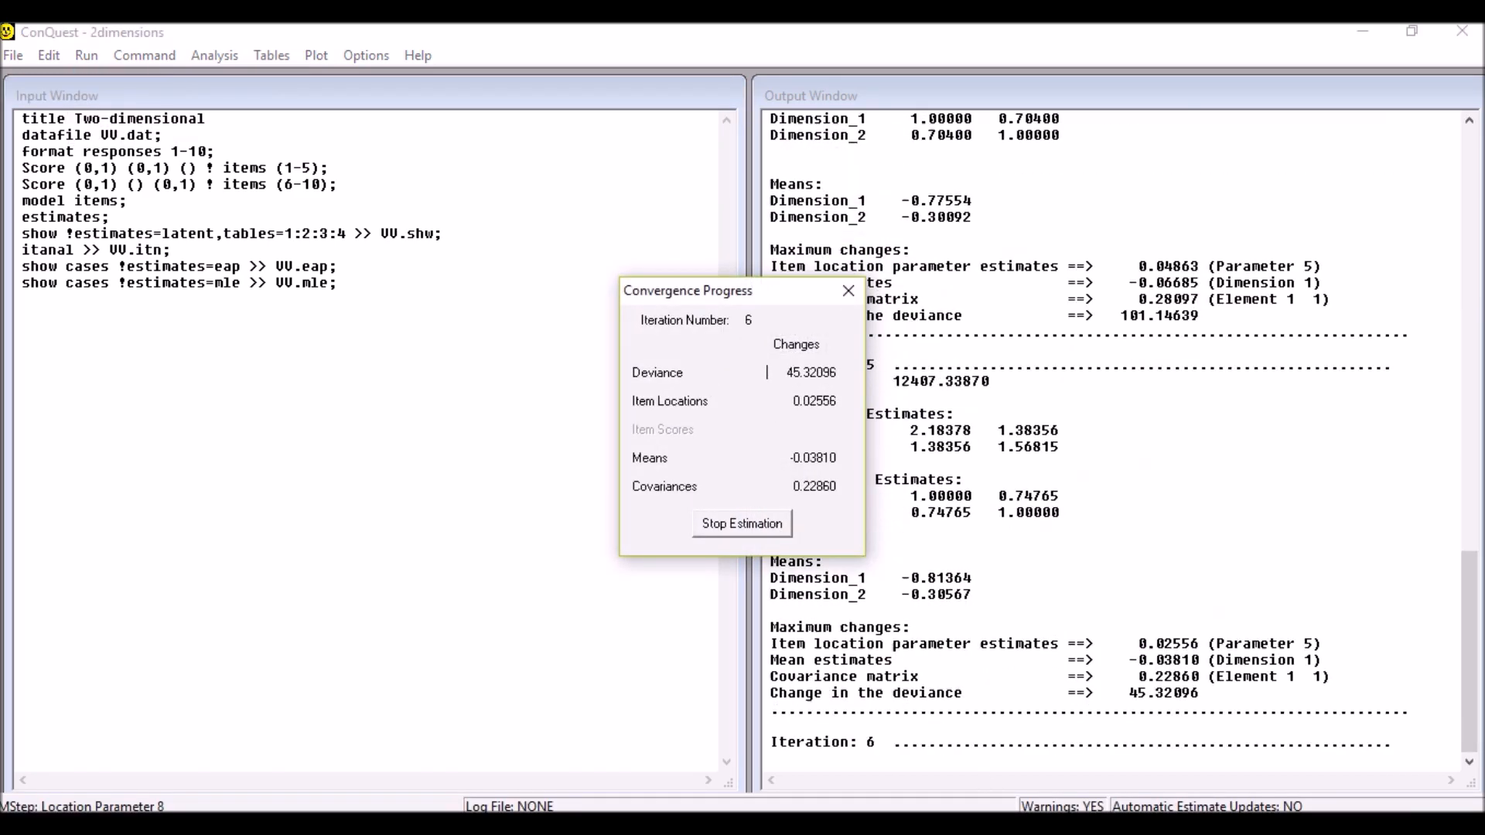
pyautogui.click(1328, 795)
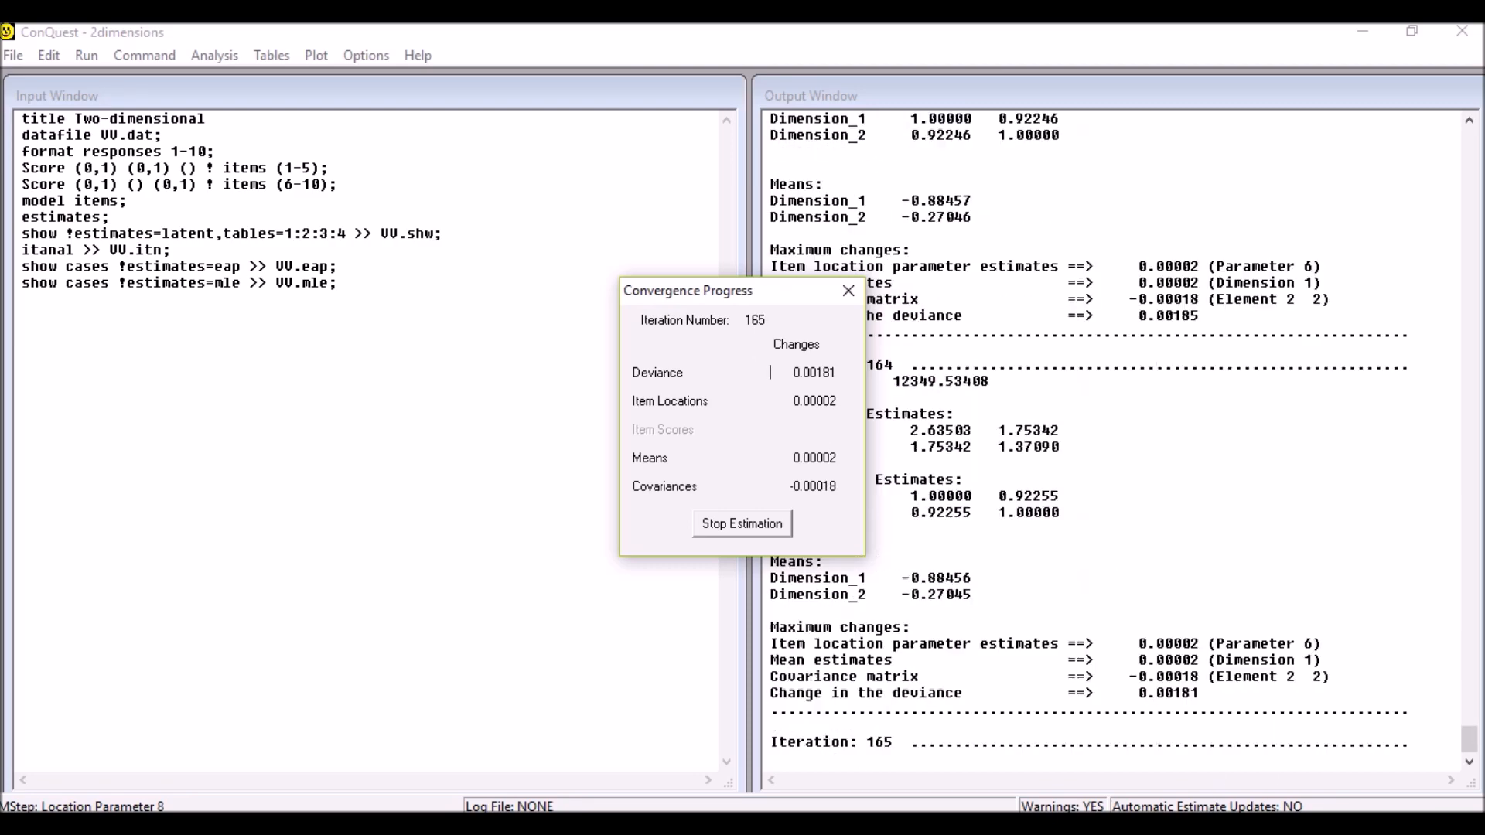
pyautogui.moveTo(1330, 804)
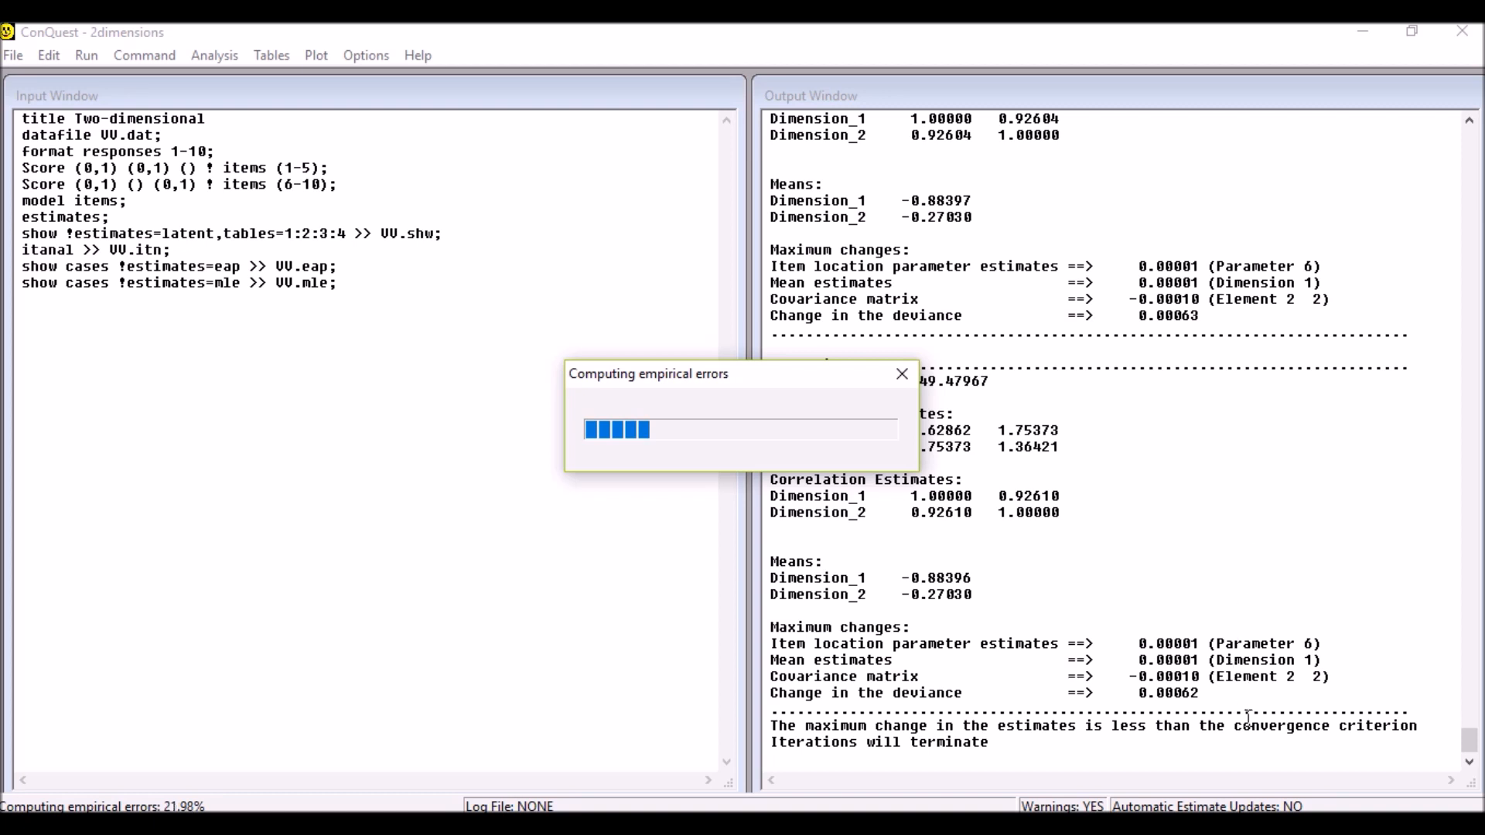
pyautogui.click(1269, 826)
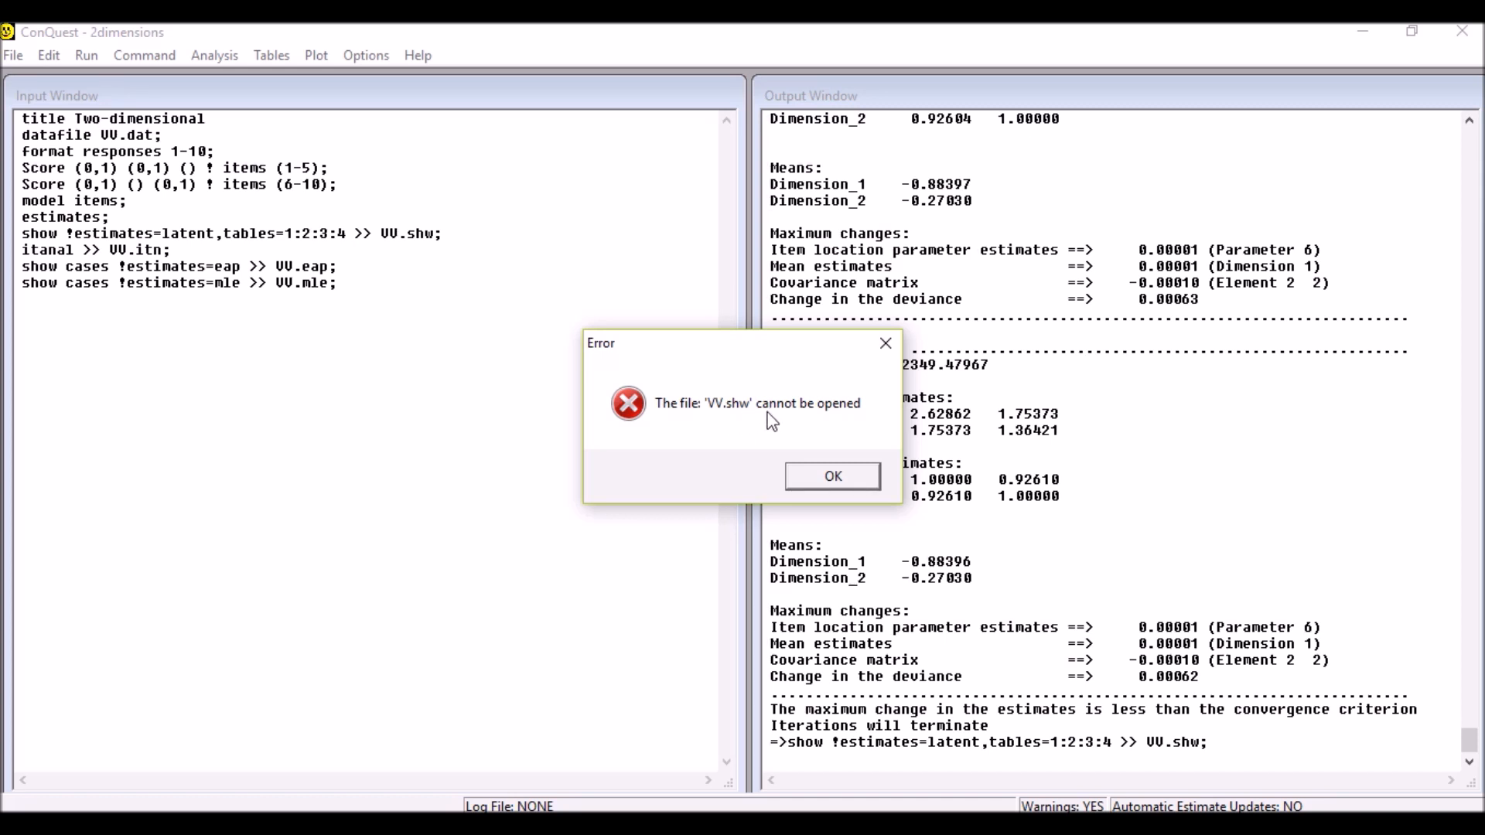
pyautogui.click(836, 479)
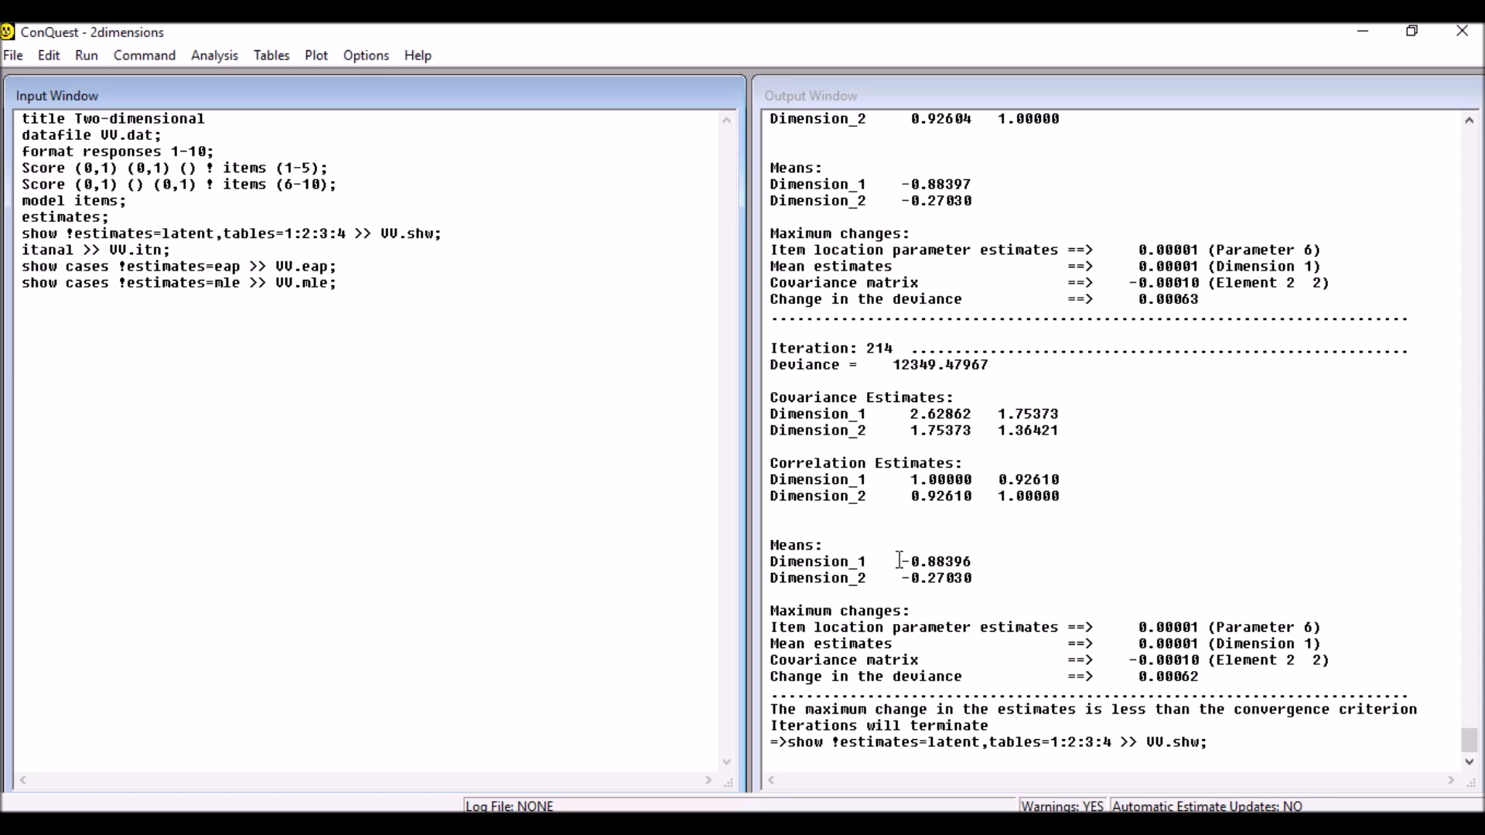
# Step: Point out the Dimension_1 and Dimension_2 means and the correlation between the dimensions in the final iteration's output
pyautogui.moveTo(909, 561); pyautogui.dragTo(921, 563)
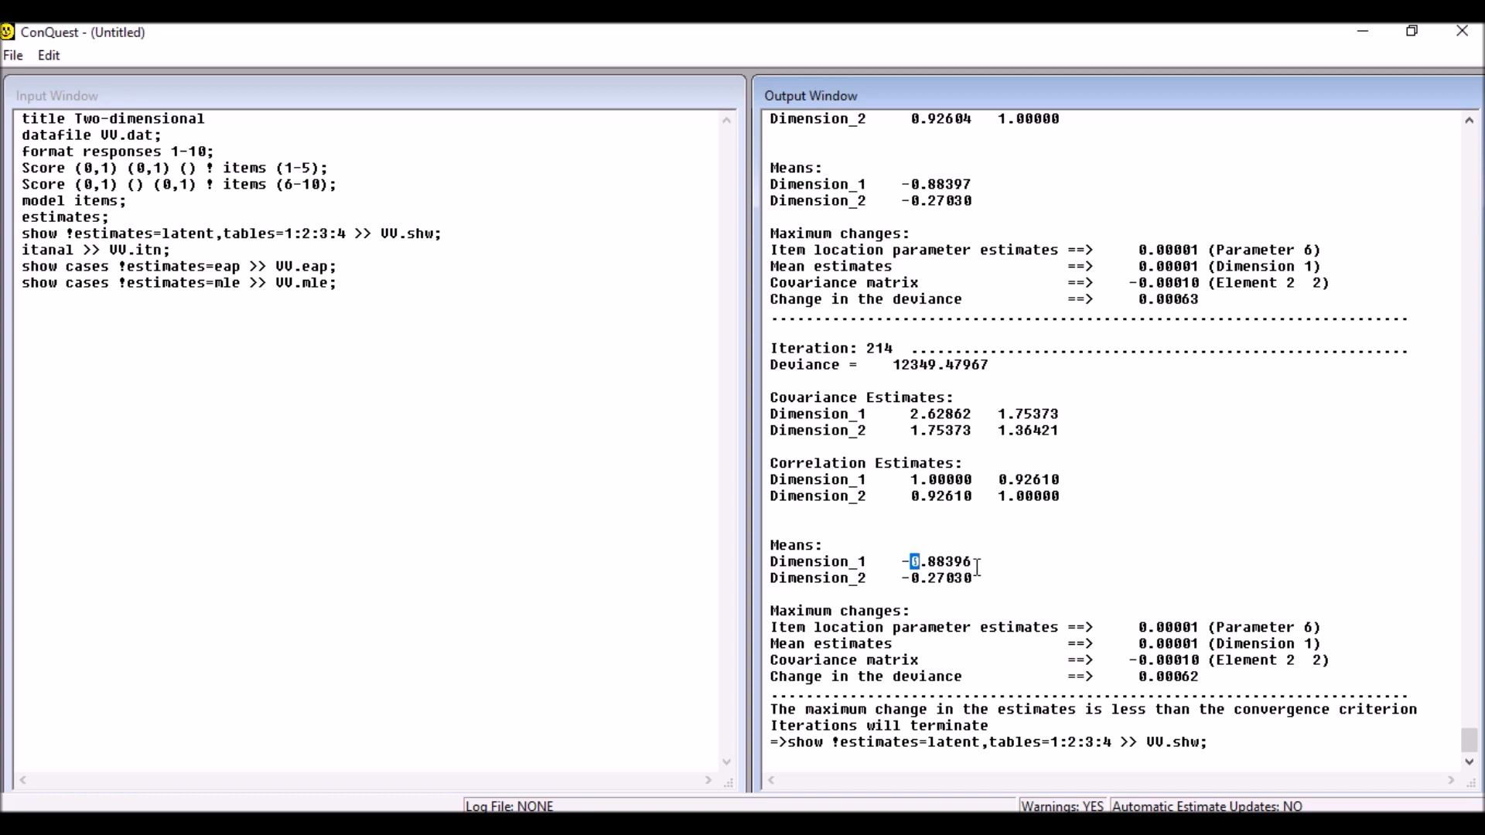
pyautogui.click(905, 582)
pyautogui.moveTo(971, 556); pyautogui.dragTo(770, 560)
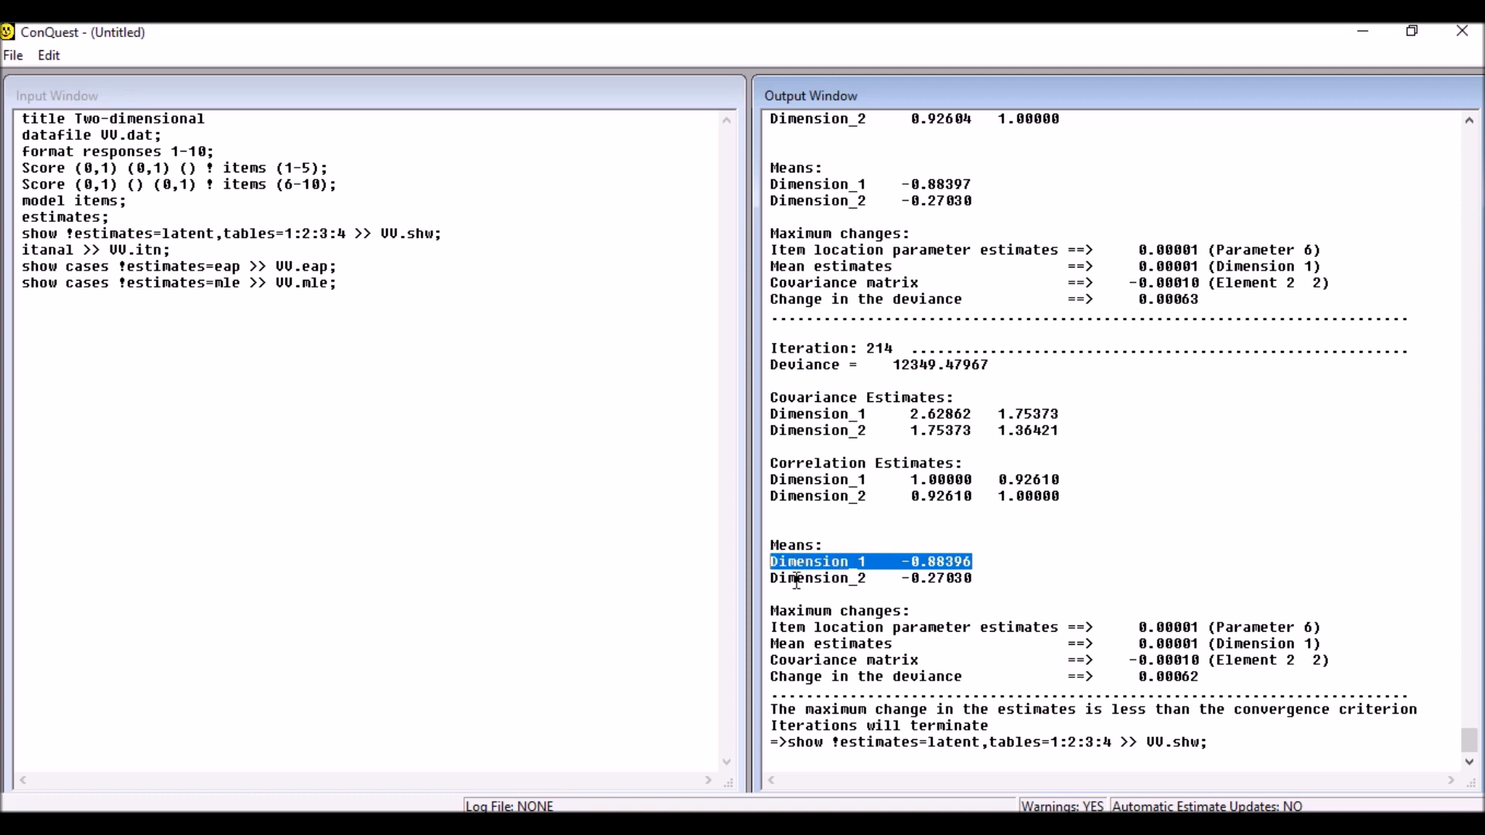
pyautogui.click(900, 580)
pyautogui.moveTo(907, 582); pyautogui.dragTo(982, 581)
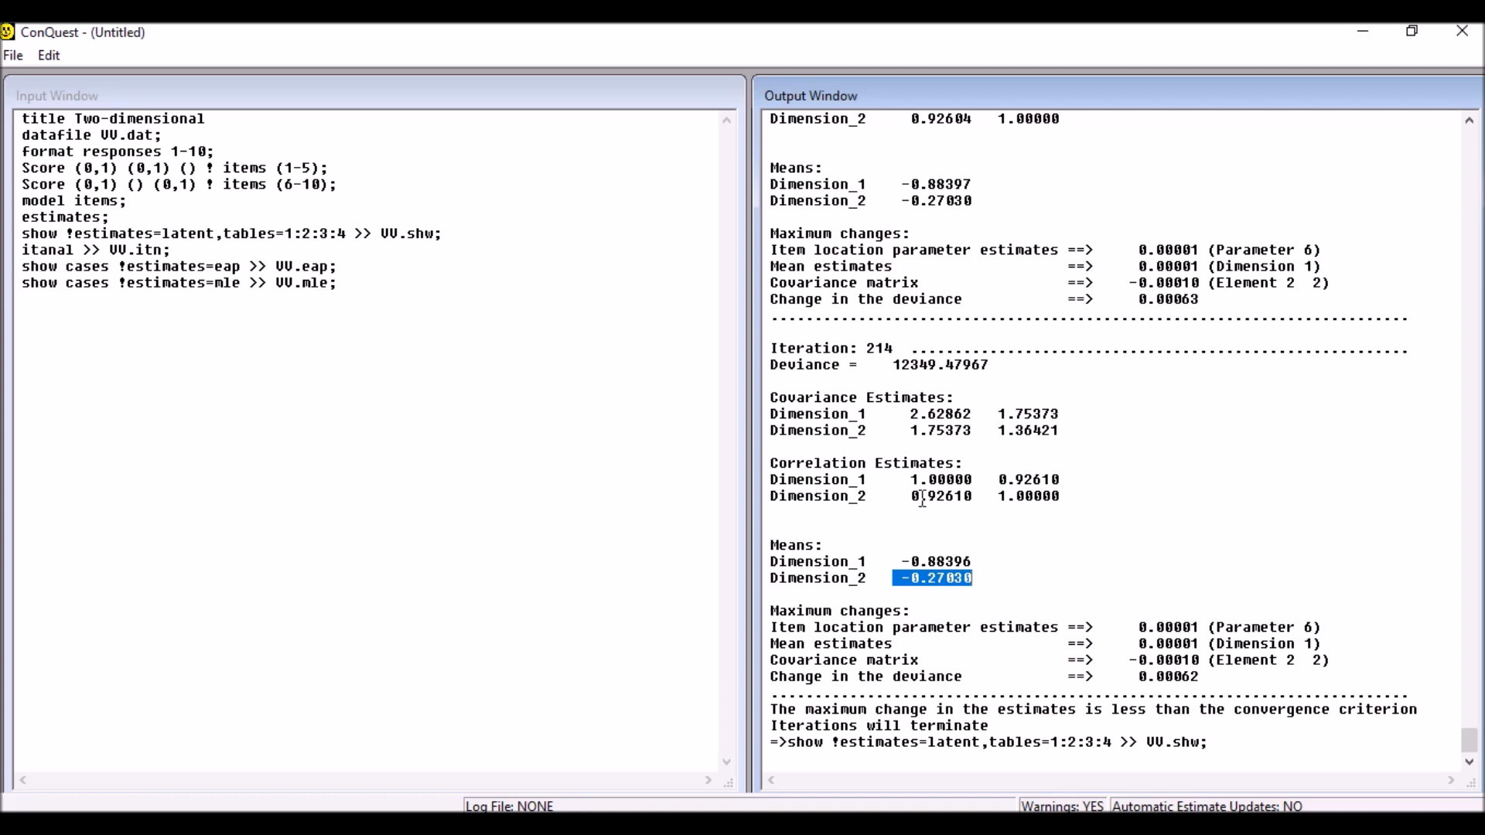
pyautogui.moveTo(917, 496); pyautogui.dragTo(987, 497)
pyautogui.click(947, 538)
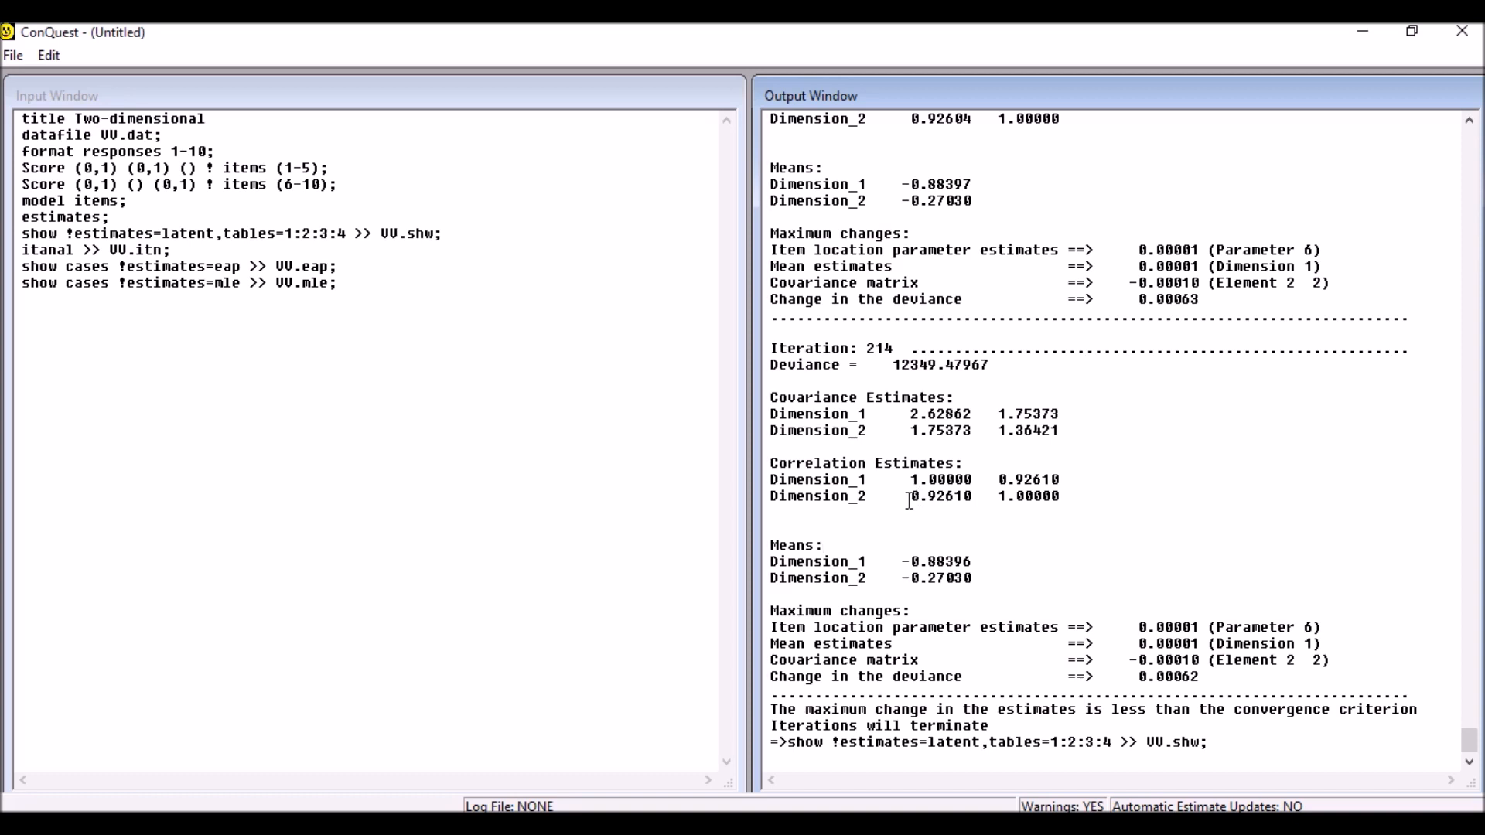
# Step: Output the summary table of the two-dimensional estimation
pyautogui.click(655, 272)
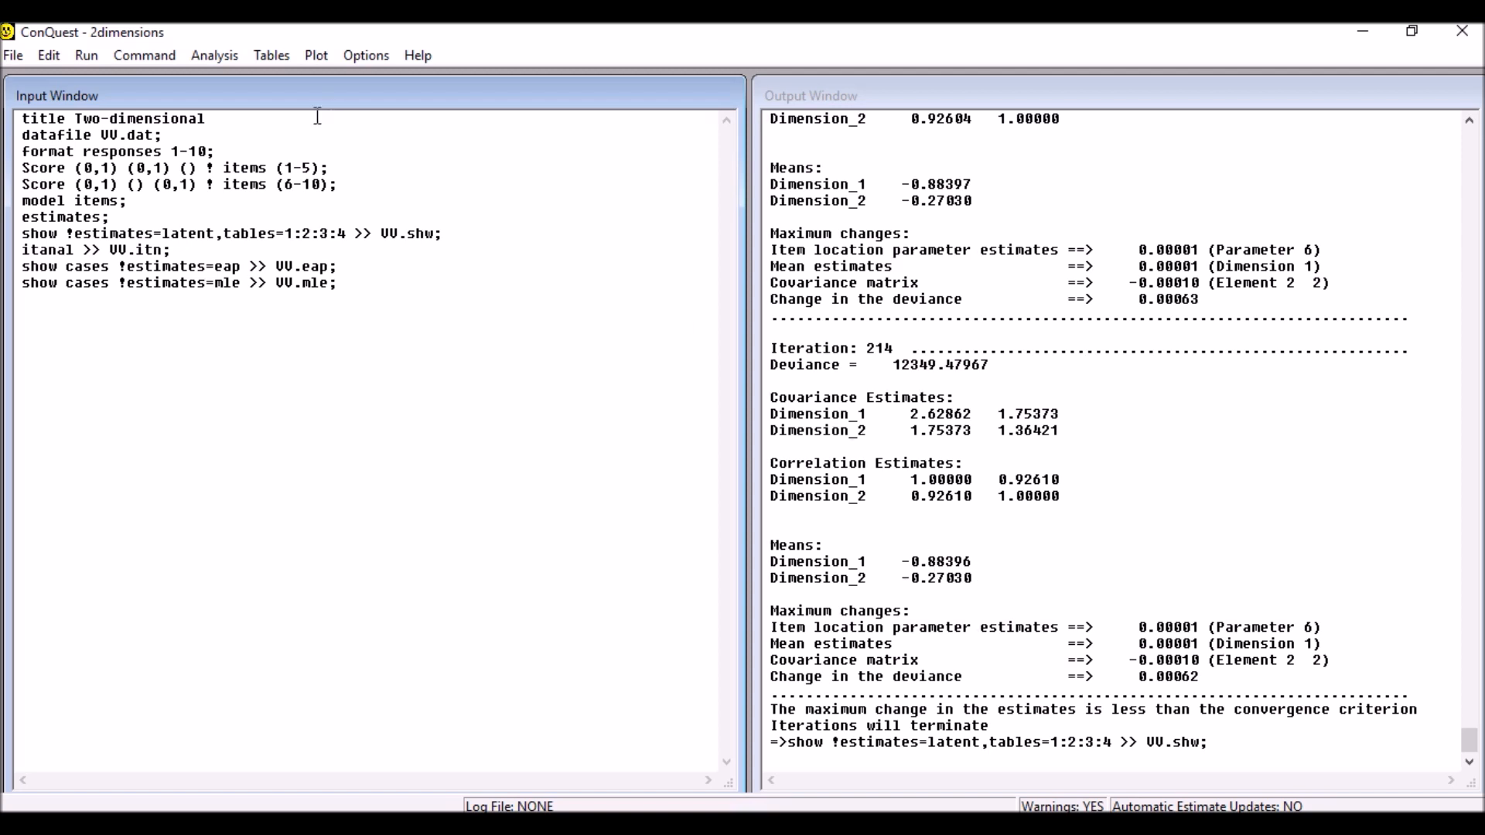
pyautogui.click(276, 56)
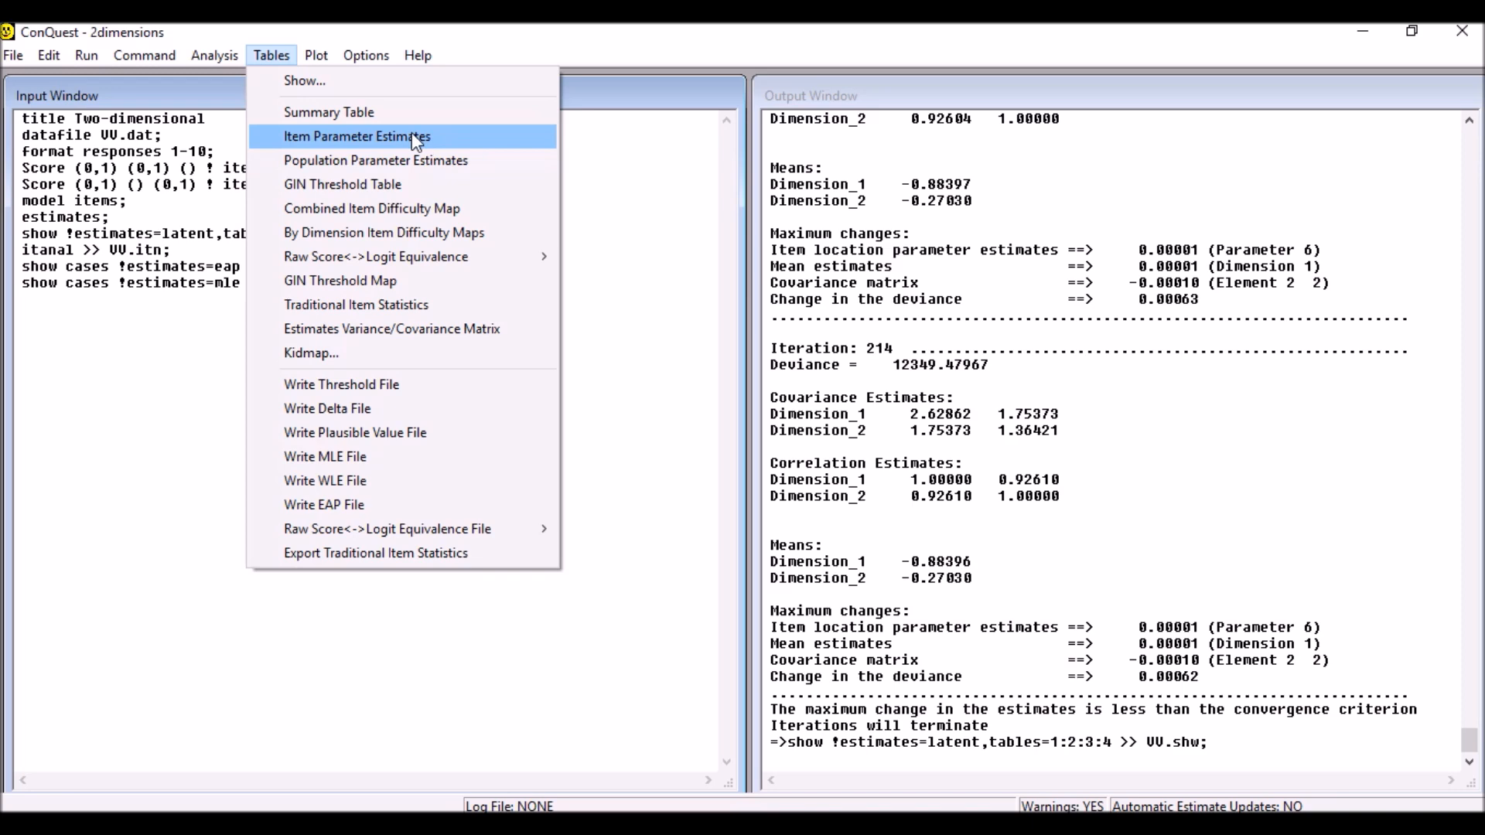
pyautogui.click(382, 118)
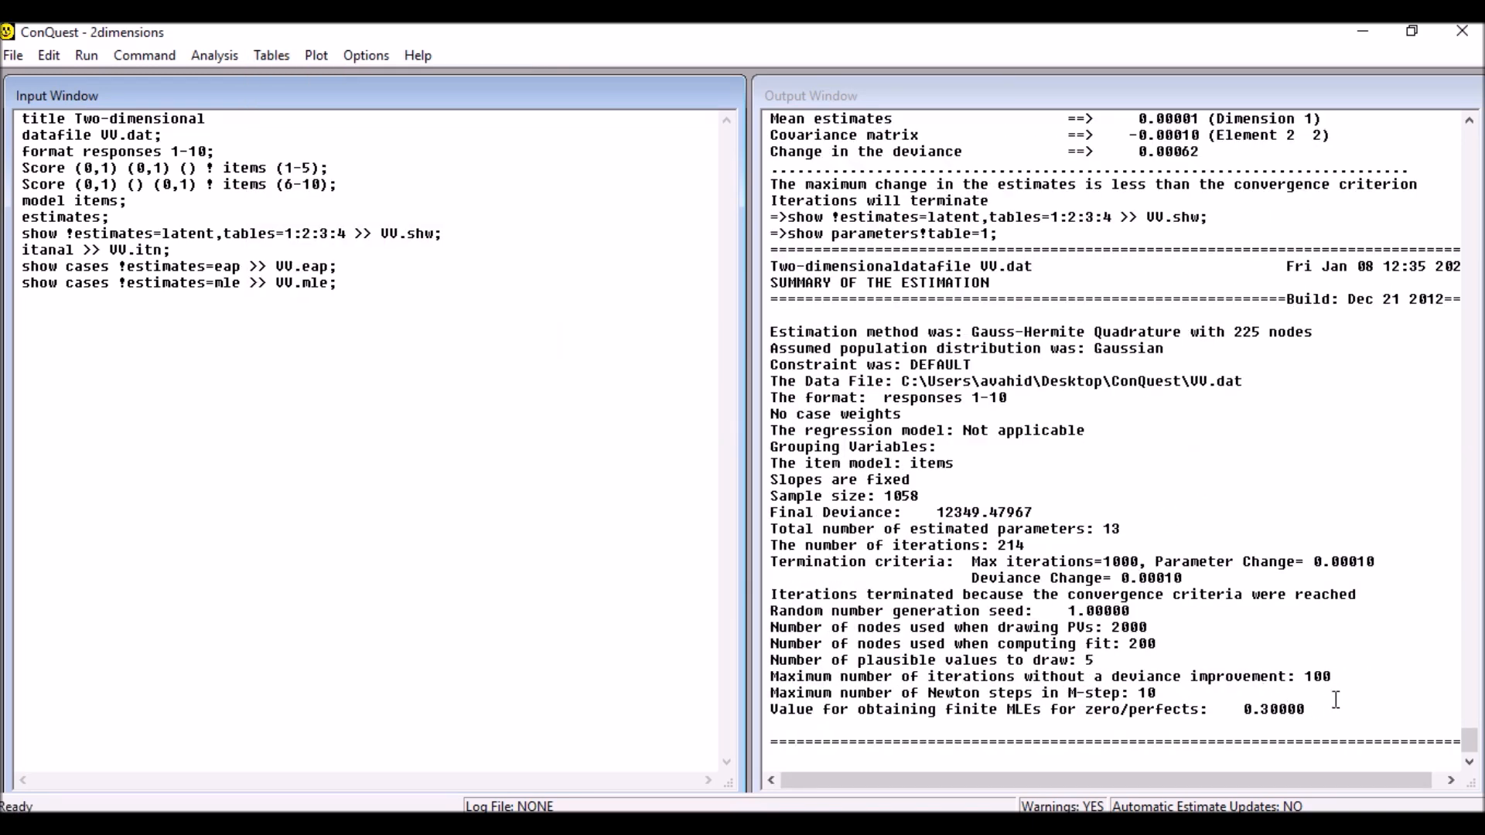
# Step: Review the estimation summary, highlighting the sample size and the final deviance
pyautogui.moveTo(1336, 705); pyautogui.dragTo(860, 381)
pyautogui.click(930, 475)
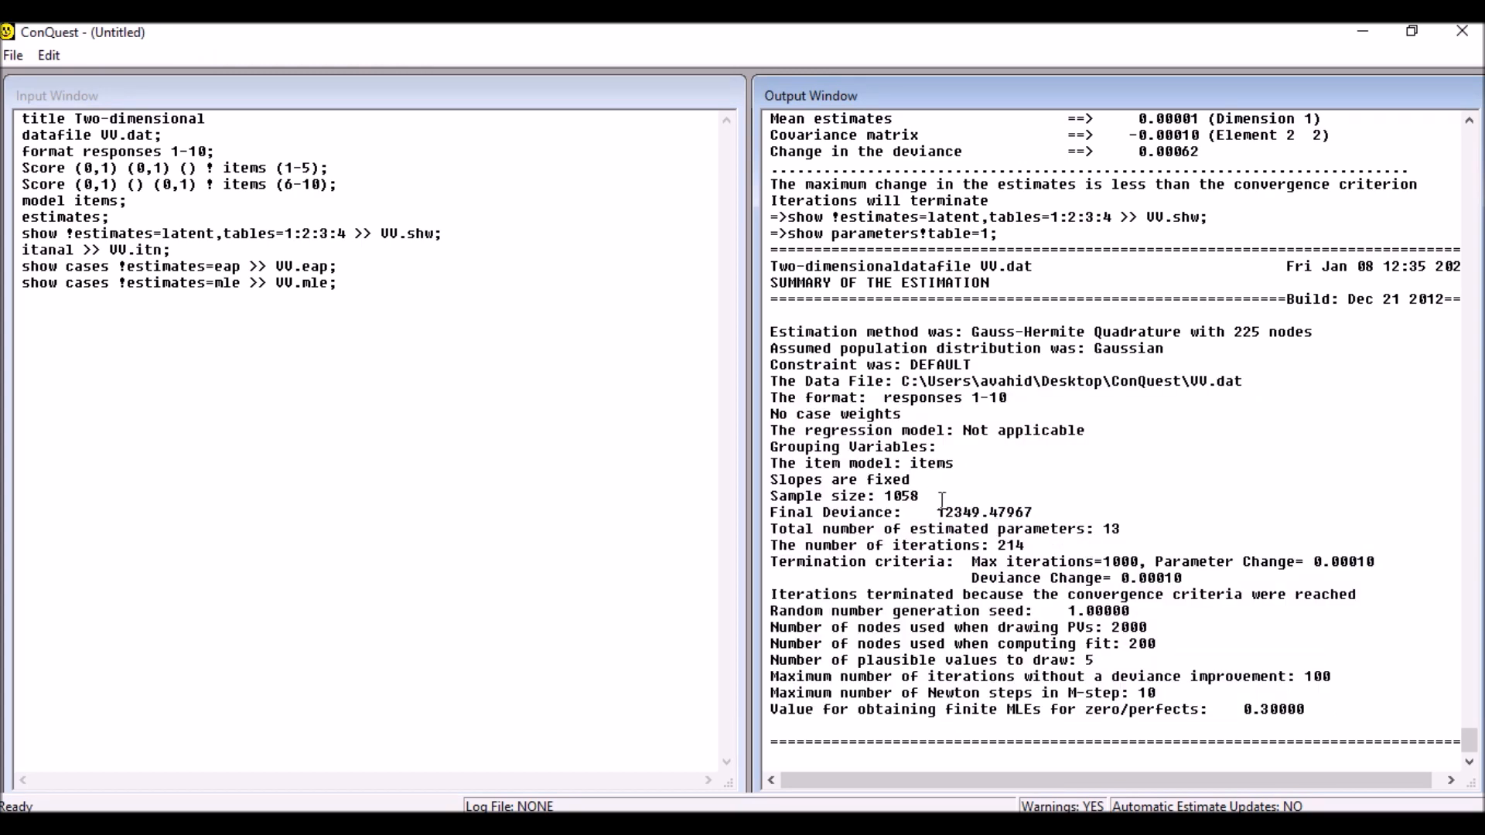
pyautogui.moveTo(882, 495); pyautogui.dragTo(920, 496)
pyautogui.click(1051, 529)
pyautogui.moveTo(938, 512); pyautogui.dragTo(1036, 511)
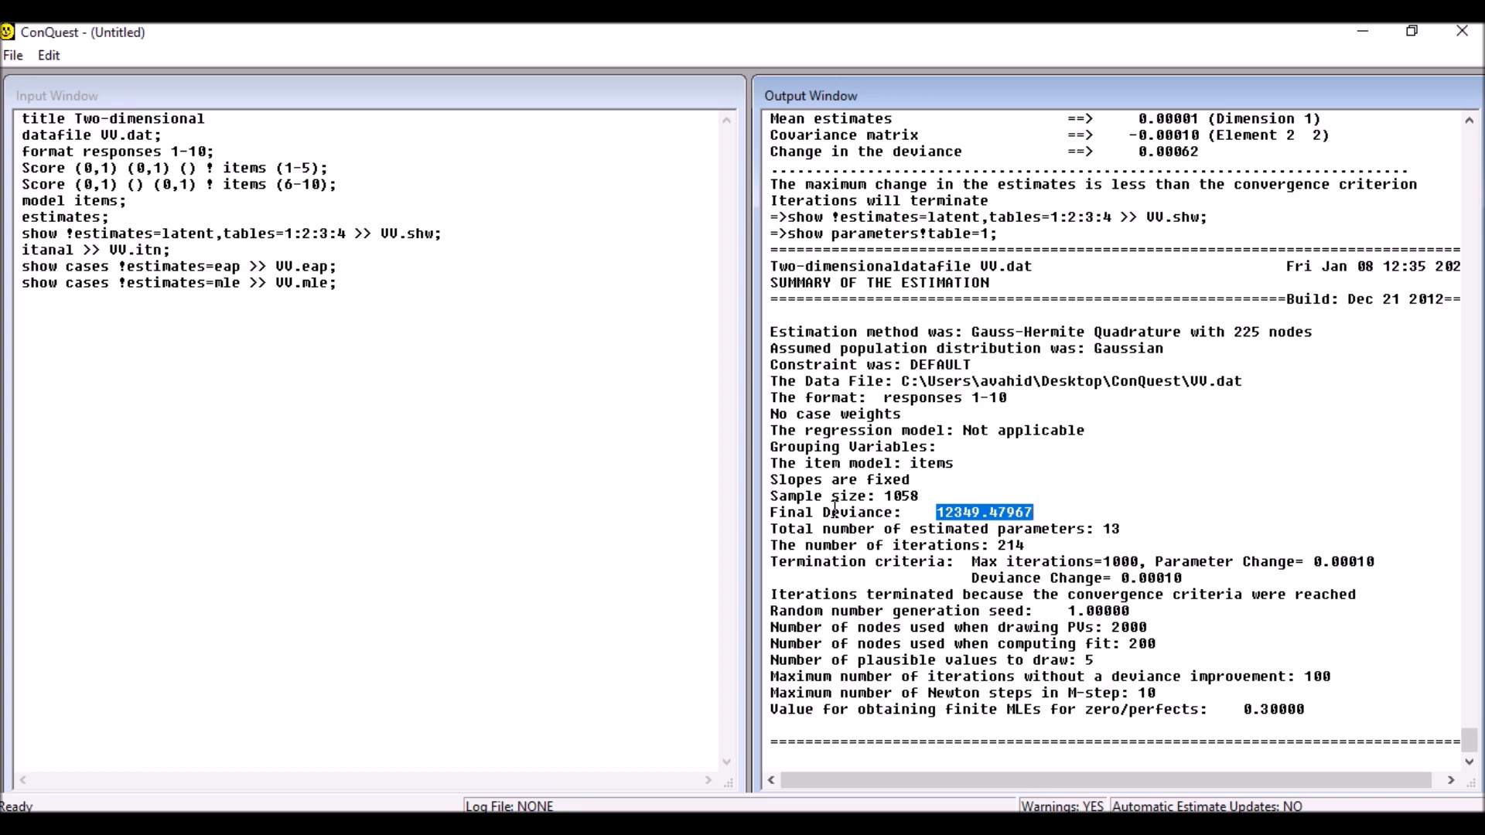
pyautogui.click(962, 514)
# Step: Output the item parameter estimates table for the model
pyautogui.click(465, 233)
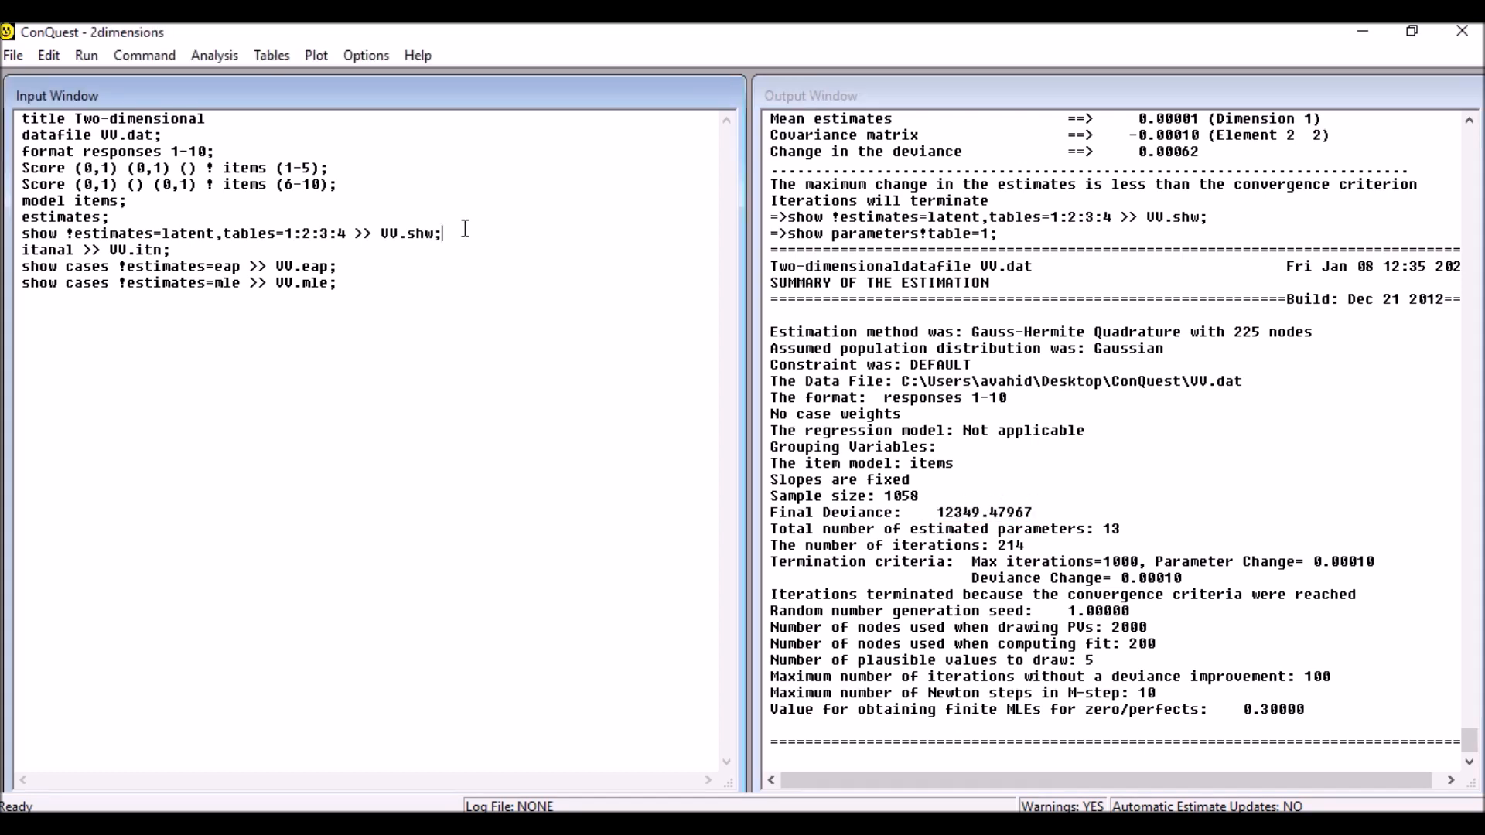
pyautogui.click(272, 56)
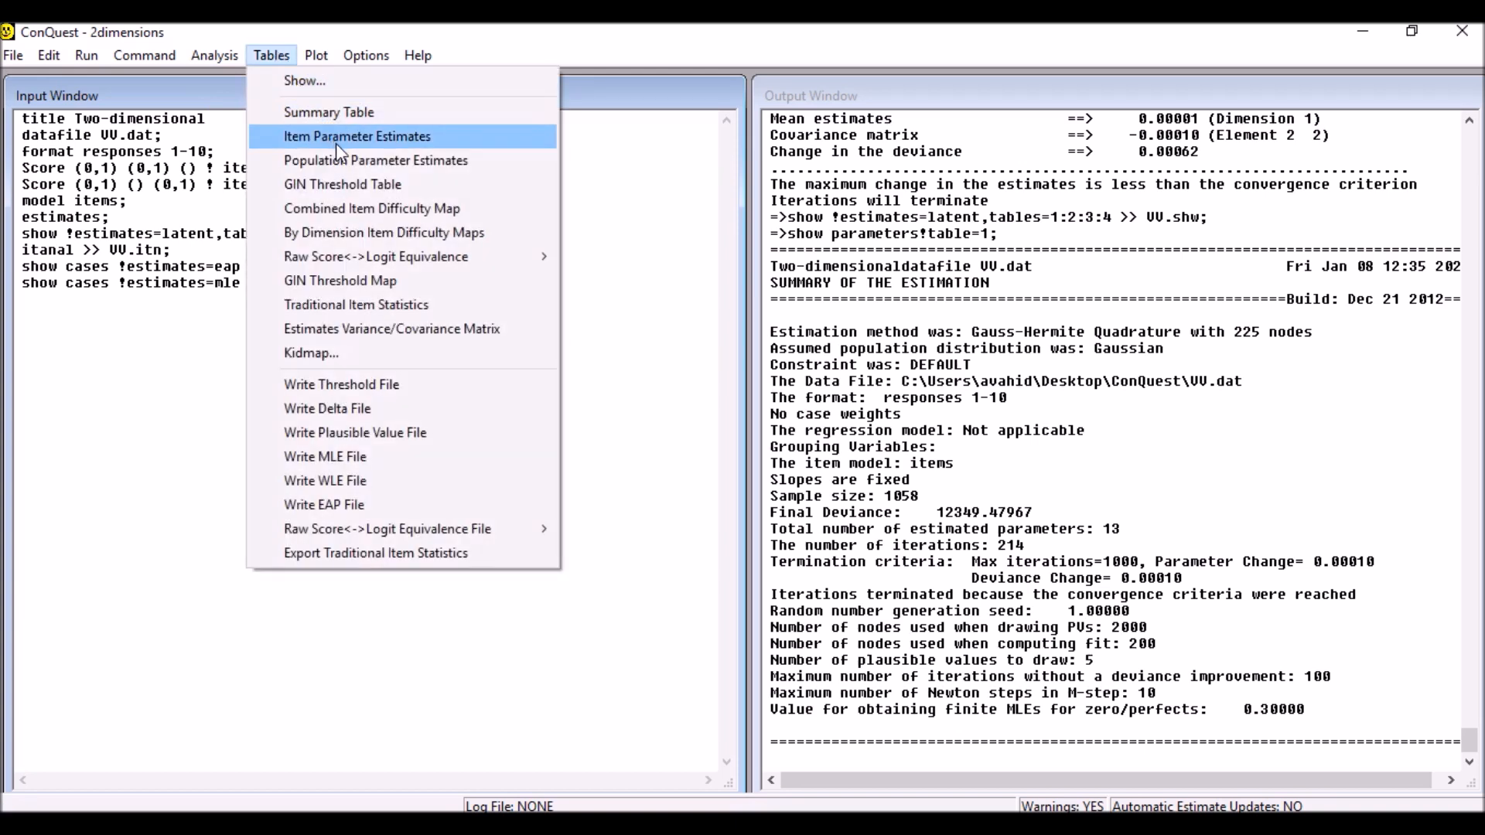
pyautogui.click(388, 145)
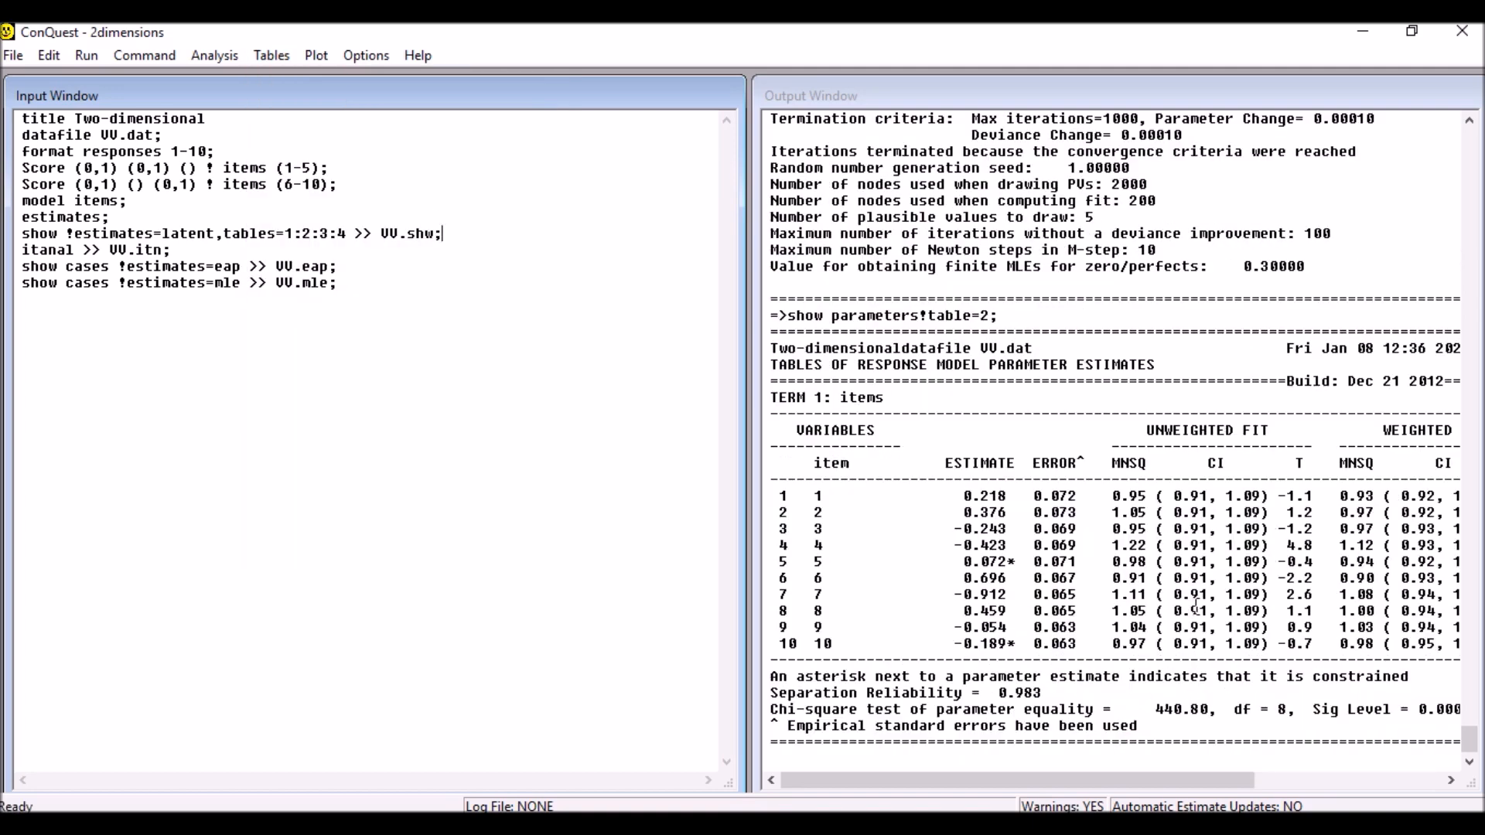
# Step: Point out item 1's difficulty estimate and its standard error in the item parameter table
pyautogui.moveTo(962, 495); pyautogui.dragTo(1009, 497)
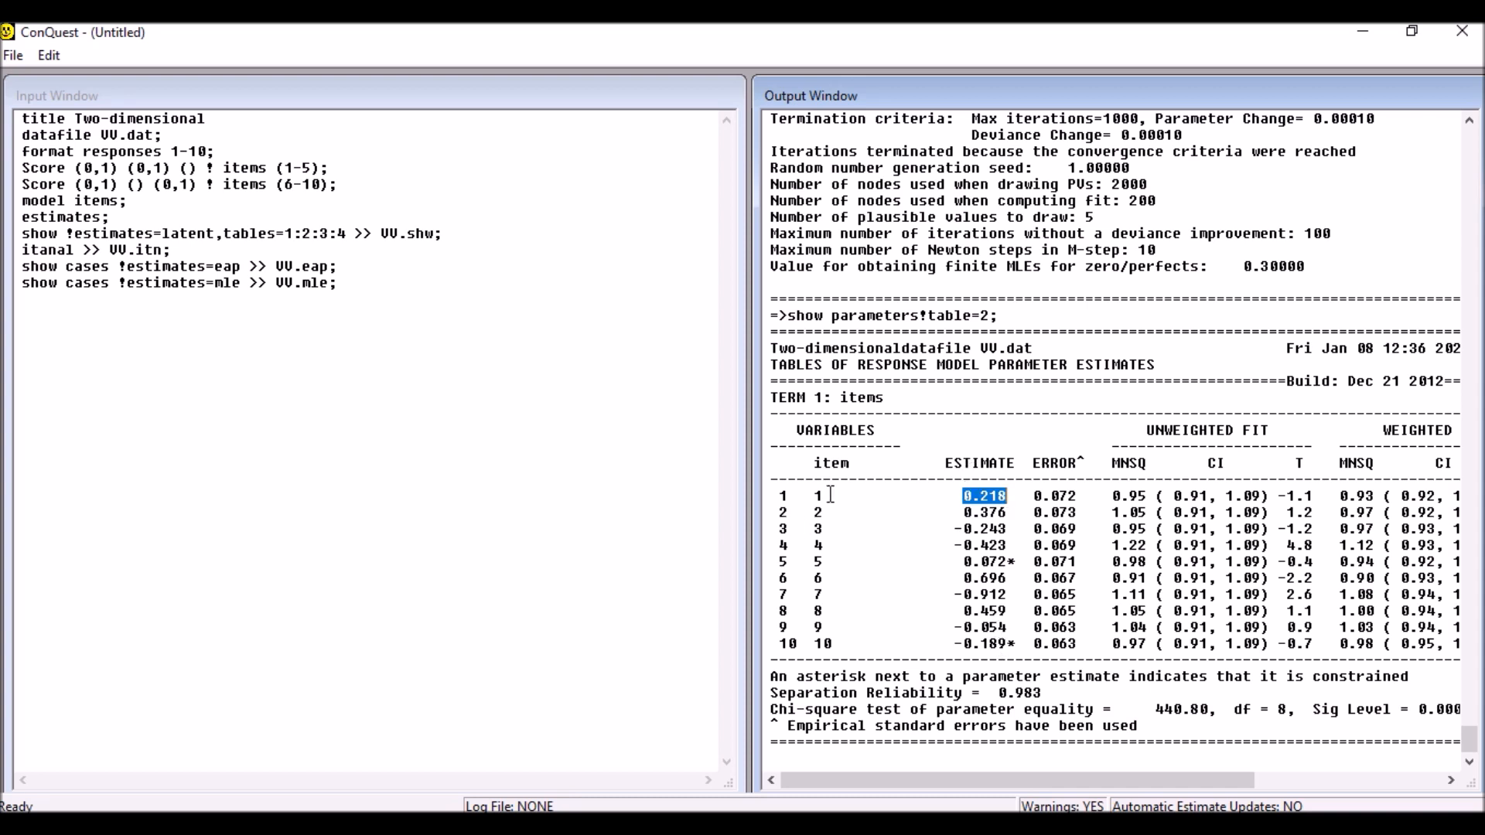
pyautogui.click(990, 497)
pyautogui.moveTo(1077, 496); pyautogui.dragTo(964, 497)
pyautogui.moveTo(1086, 495); pyautogui.dragTo(1035, 496)
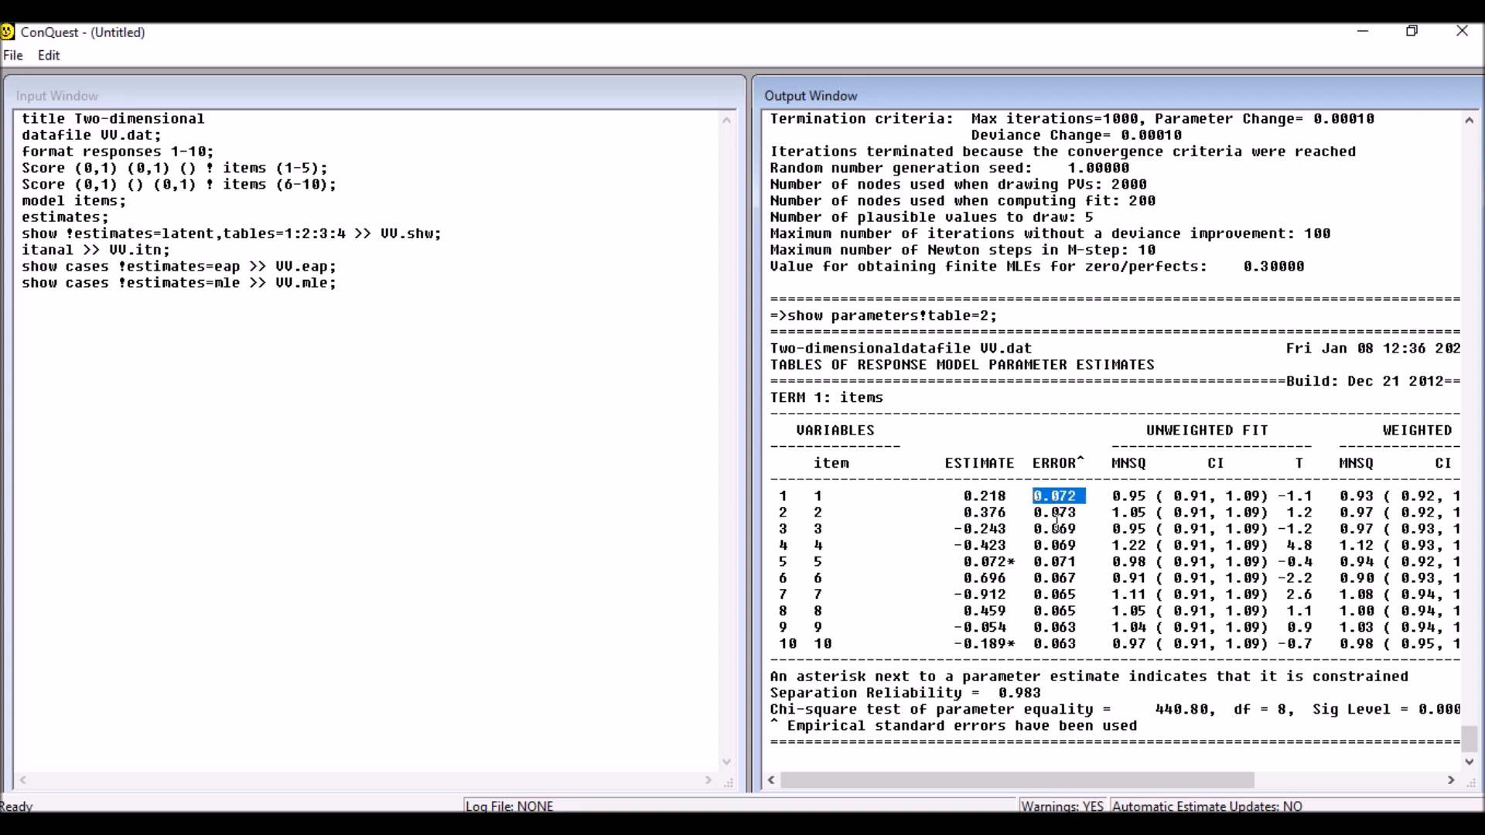
# Step: Examine item 1's unweighted fit, highlighting its MNSQ value and the confidence interval it is compared with
pyautogui.moveTo(1084, 778); pyautogui.dragTo(1179, 791)
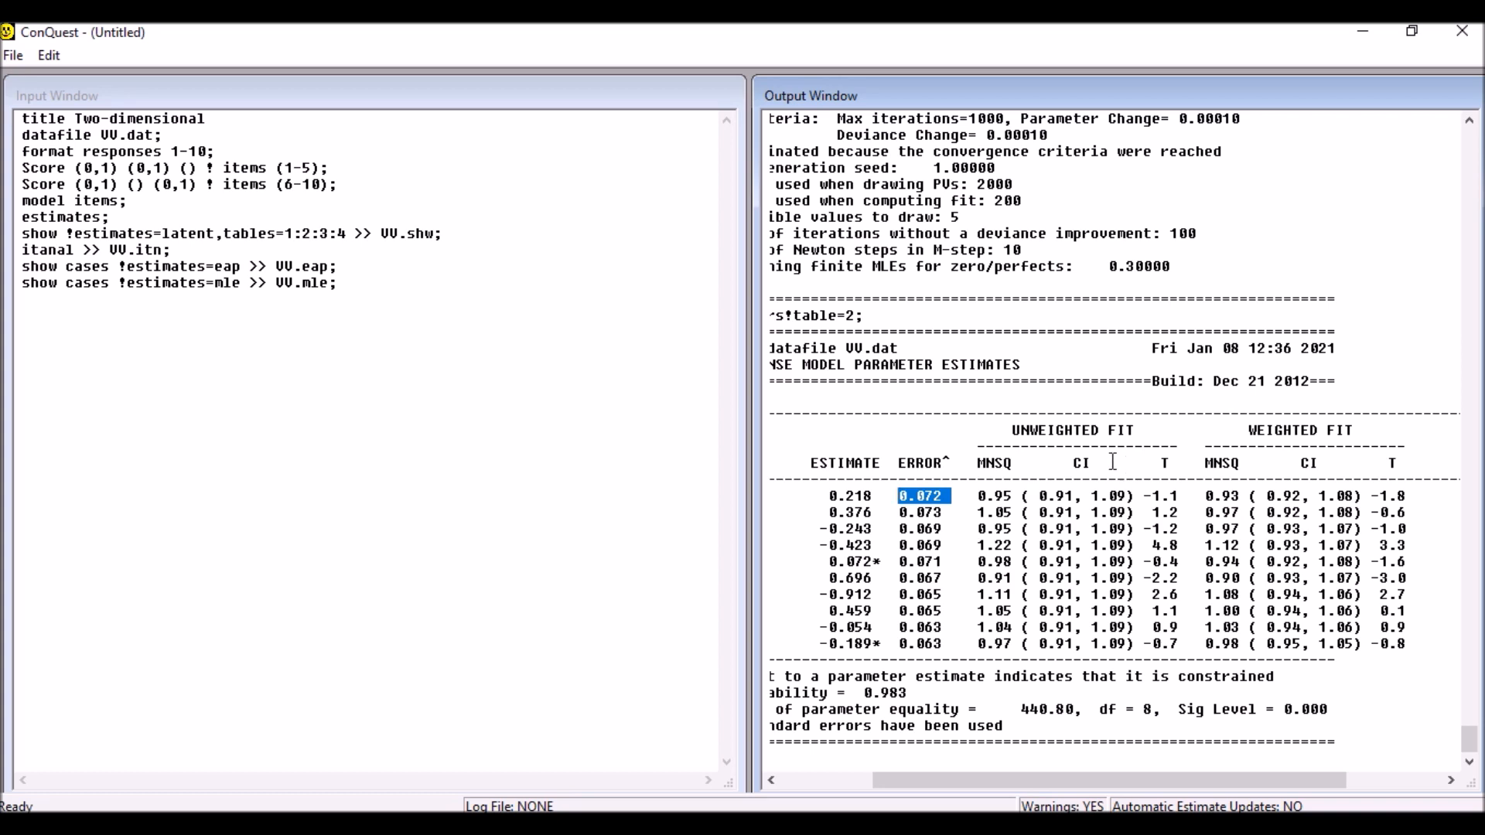
pyautogui.moveTo(1042, 496); pyautogui.dragTo(1112, 501)
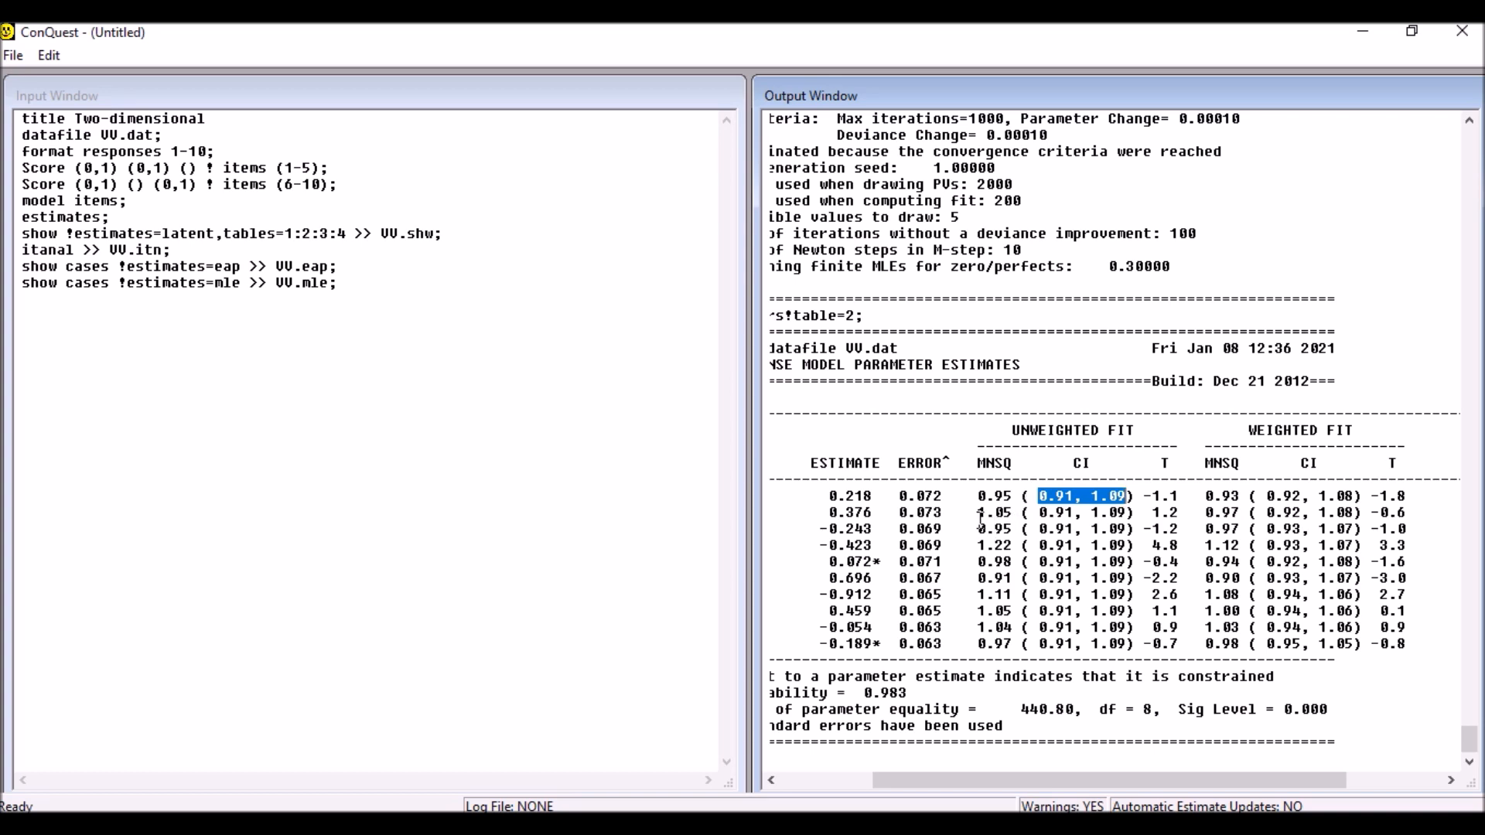
pyautogui.moveTo(977, 496); pyautogui.dragTo(1011, 497)
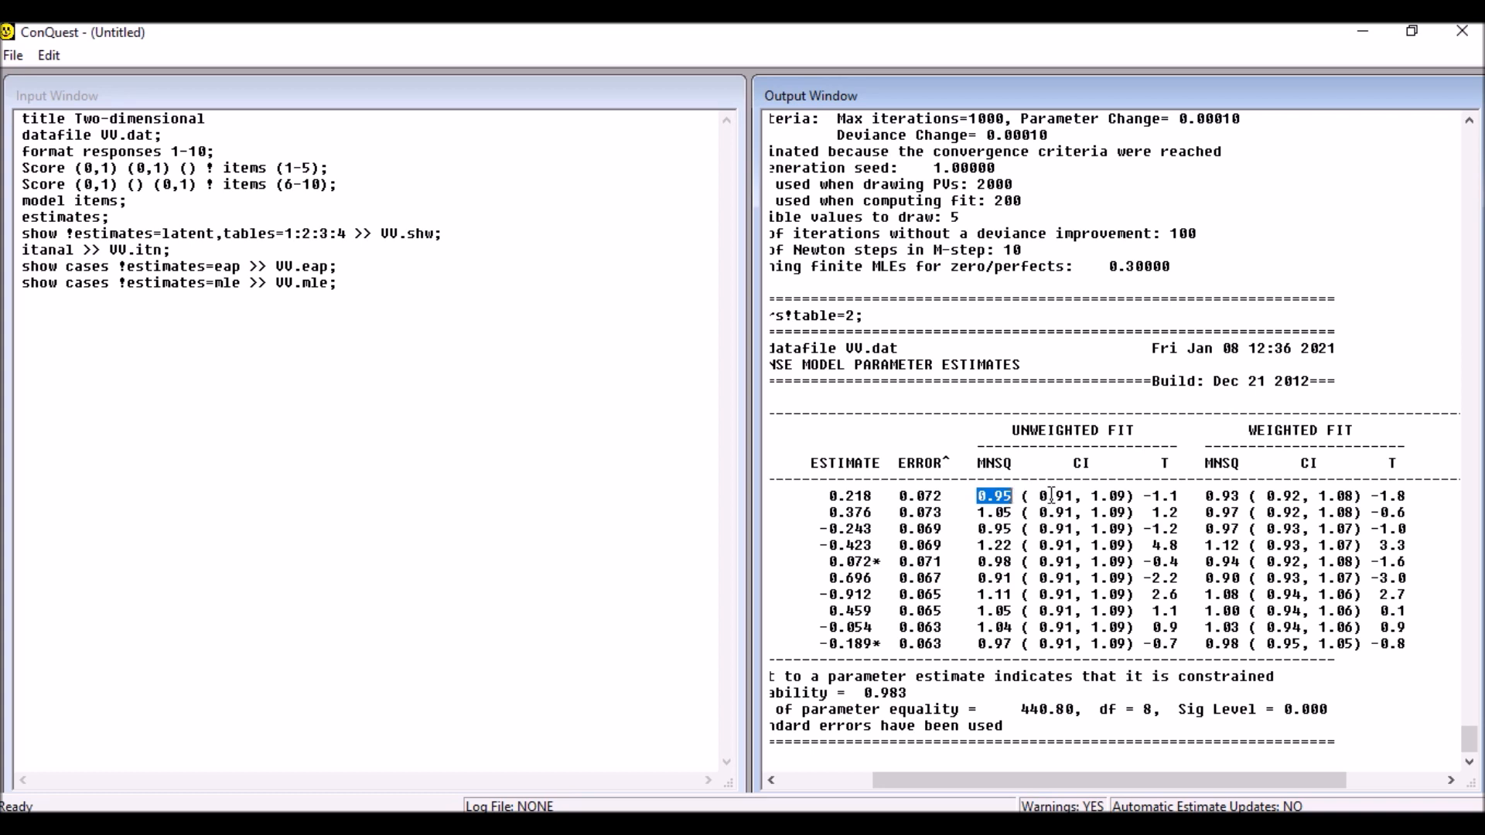
pyautogui.moveTo(1044, 496); pyautogui.dragTo(1056, 499)
pyautogui.click(1021, 516)
pyautogui.doubleClick(1080, 462)
pyautogui.click(1119, 504)
pyautogui.moveTo(1037, 496); pyautogui.dragTo(1127, 496)
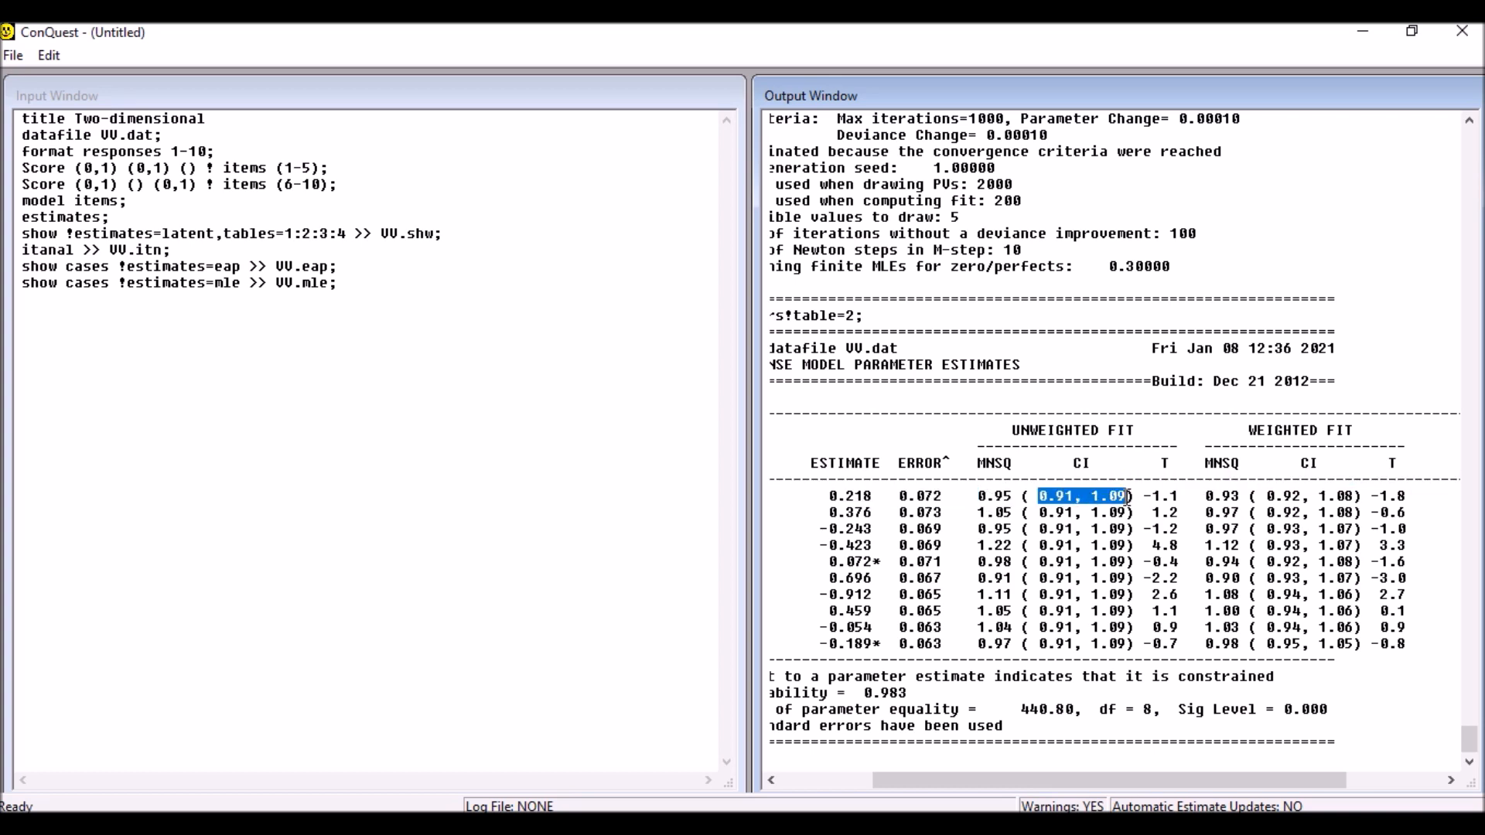
# Step: Point out the unweighted T column, comparing item 1's T value with item 4's T and MNSQ values
pyautogui.doubleClick(1165, 464)
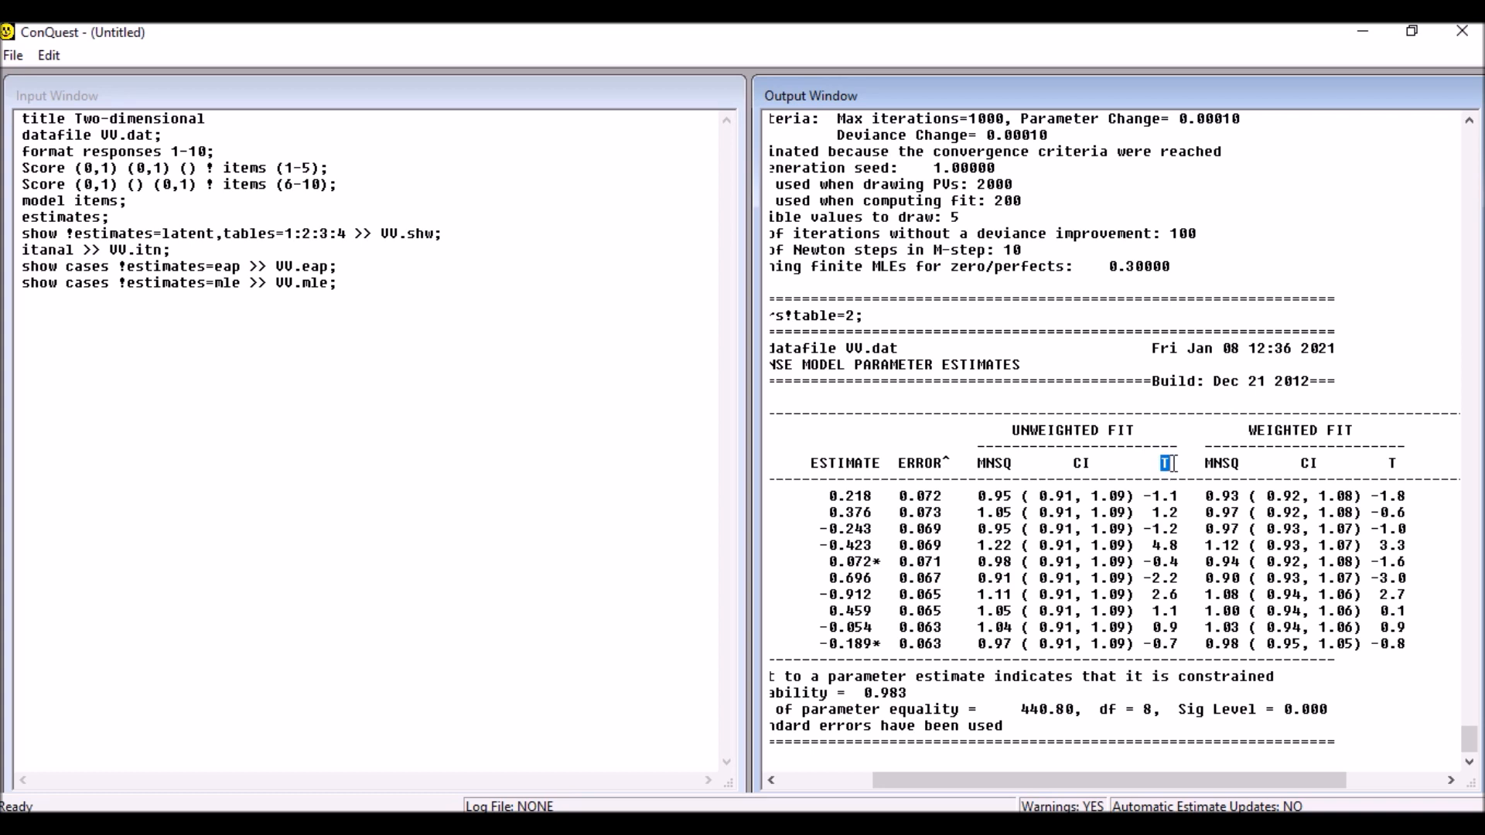
pyautogui.moveTo(1179, 496); pyautogui.dragTo(1149, 490)
pyautogui.moveTo(1152, 546); pyautogui.dragTo(1182, 549)
pyautogui.moveTo(979, 546); pyautogui.dragTo(1011, 548)
pyautogui.moveTo(1150, 545); pyautogui.dragTo(1181, 547)
# Step: Check item 4 for misfit by comparing its unweighted MNSQ with its confidence interval and T value
pyautogui.click(1181, 547)
pyautogui.moveTo(1039, 545); pyautogui.dragTo(1055, 552)
pyautogui.click(1056, 550)
pyautogui.moveTo(977, 545); pyautogui.dragTo(1177, 546)
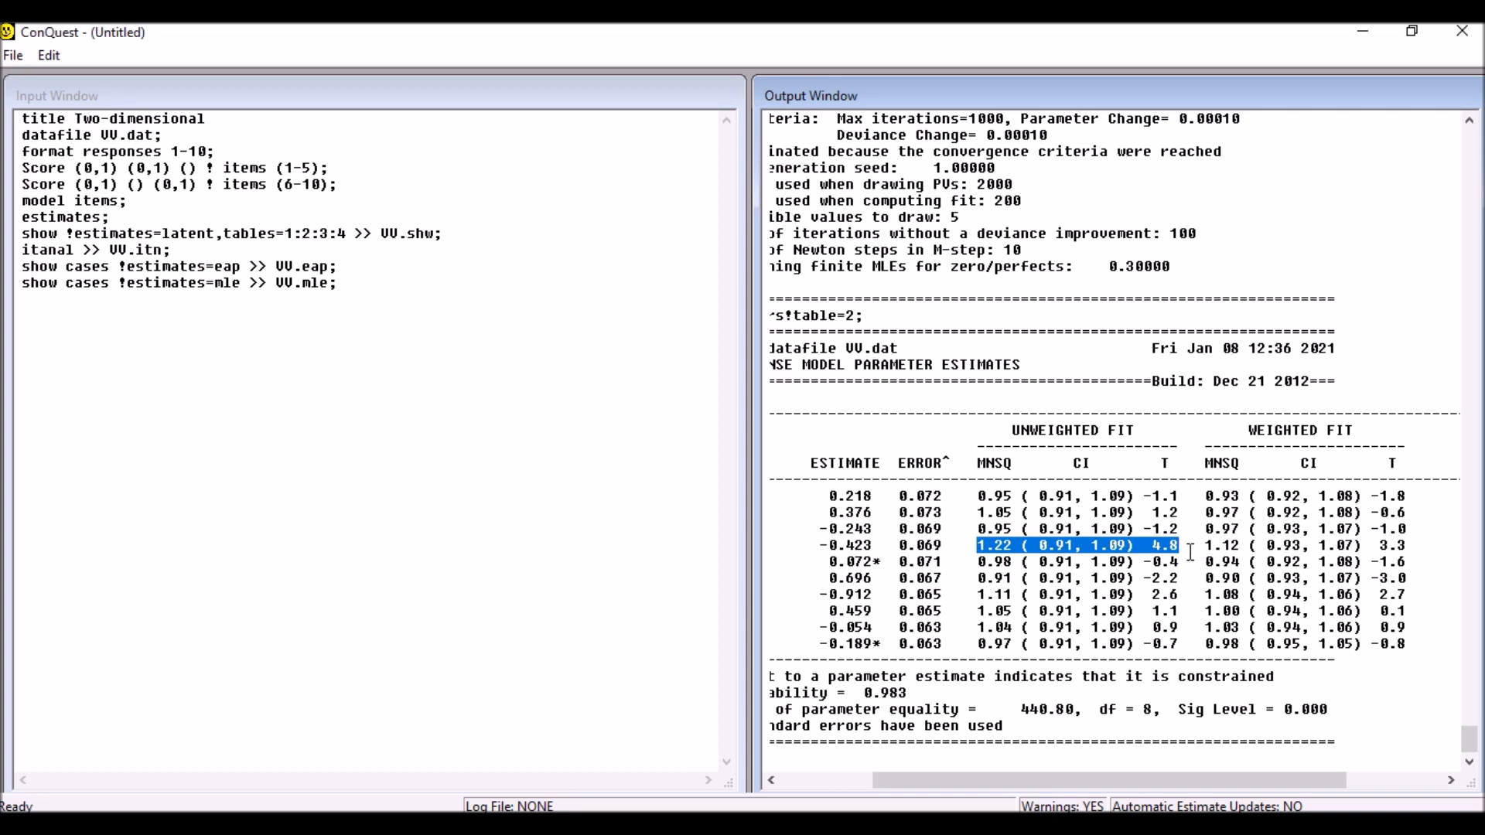
pyautogui.doubleClick(1164, 462)
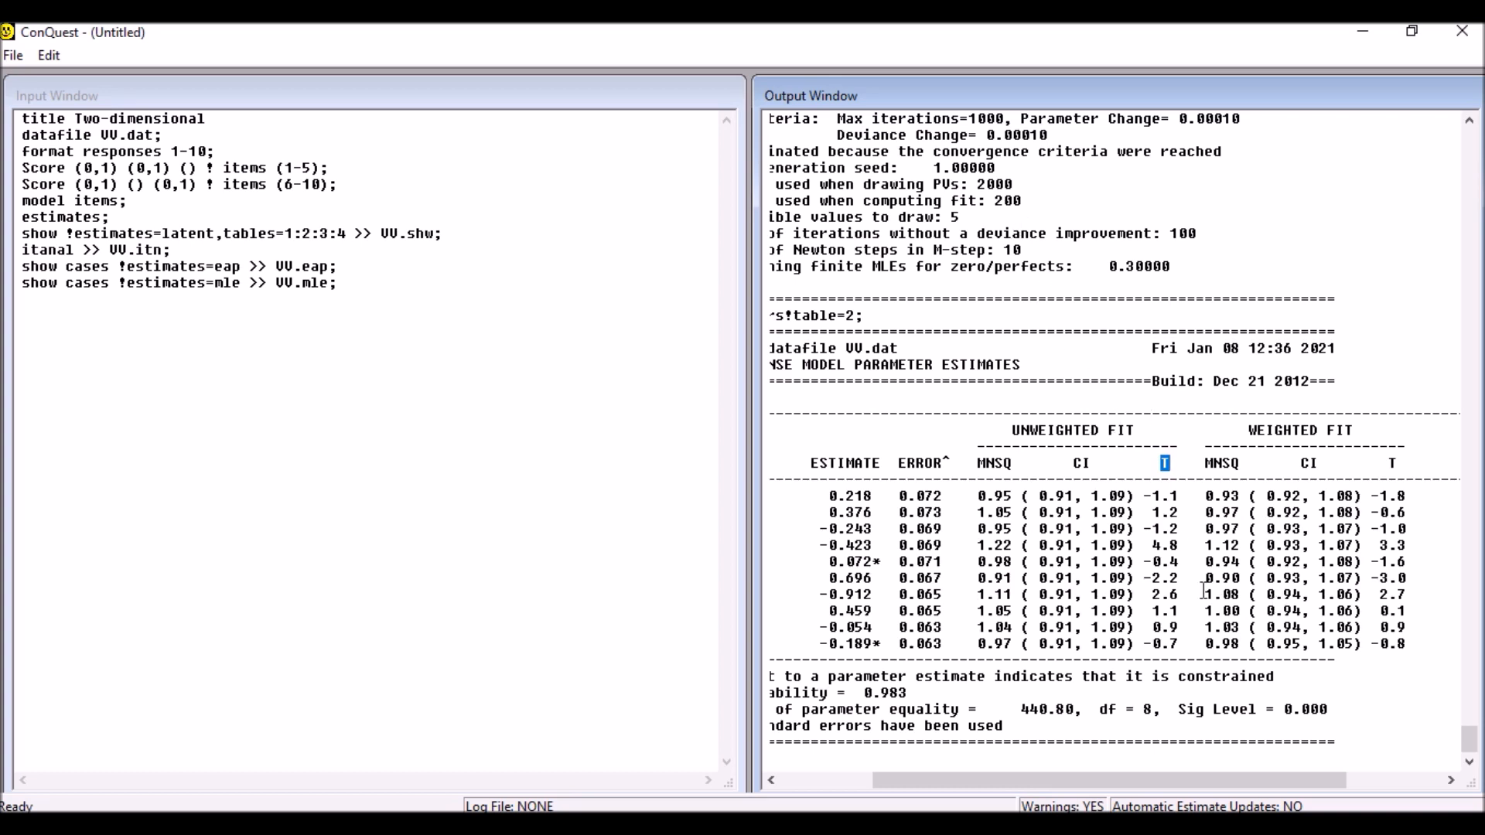
pyautogui.moveTo(1181, 539); pyautogui.dragTo(977, 545)
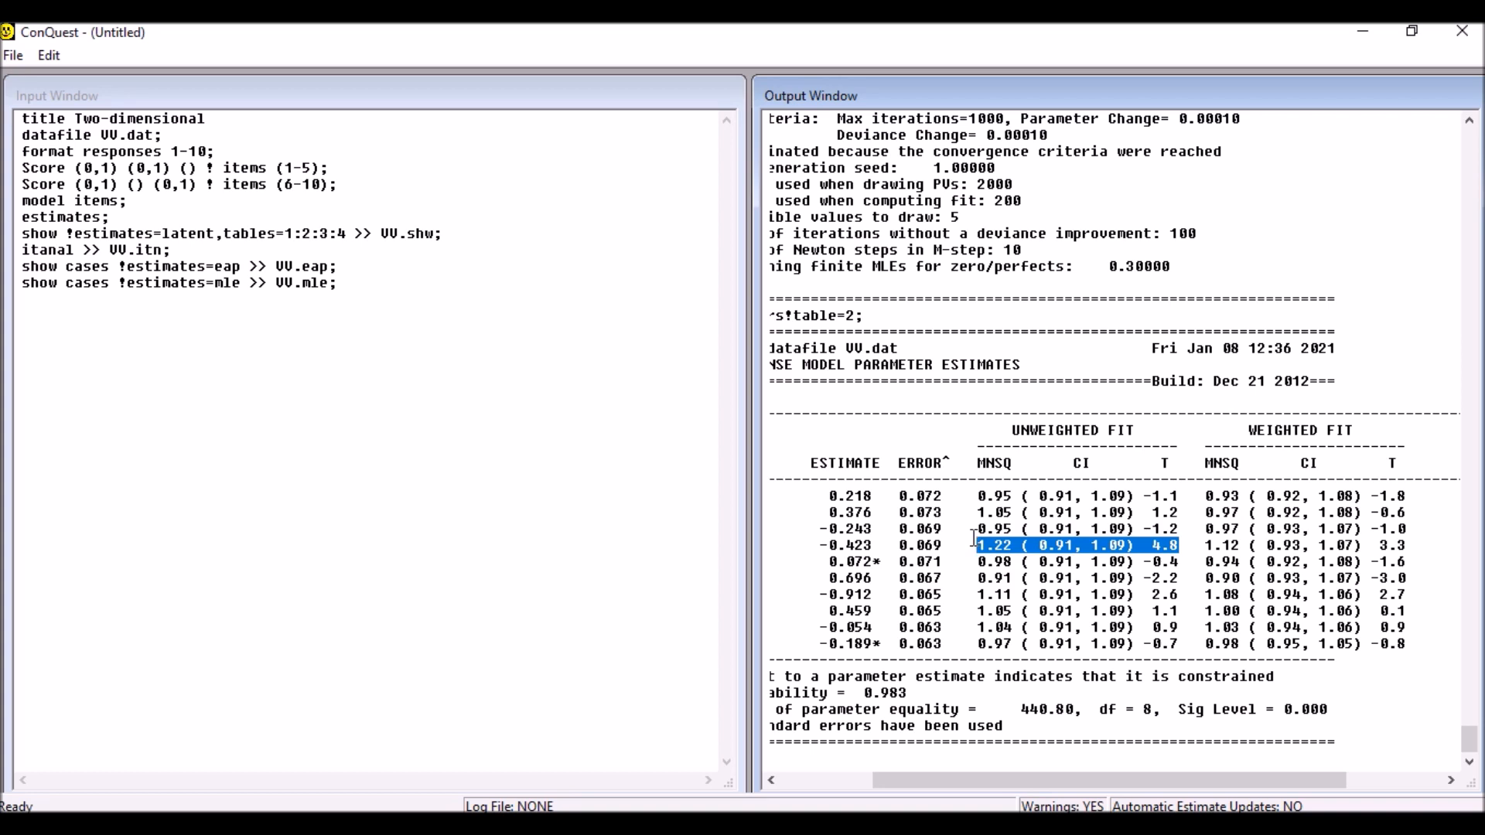
pyautogui.click(973, 538)
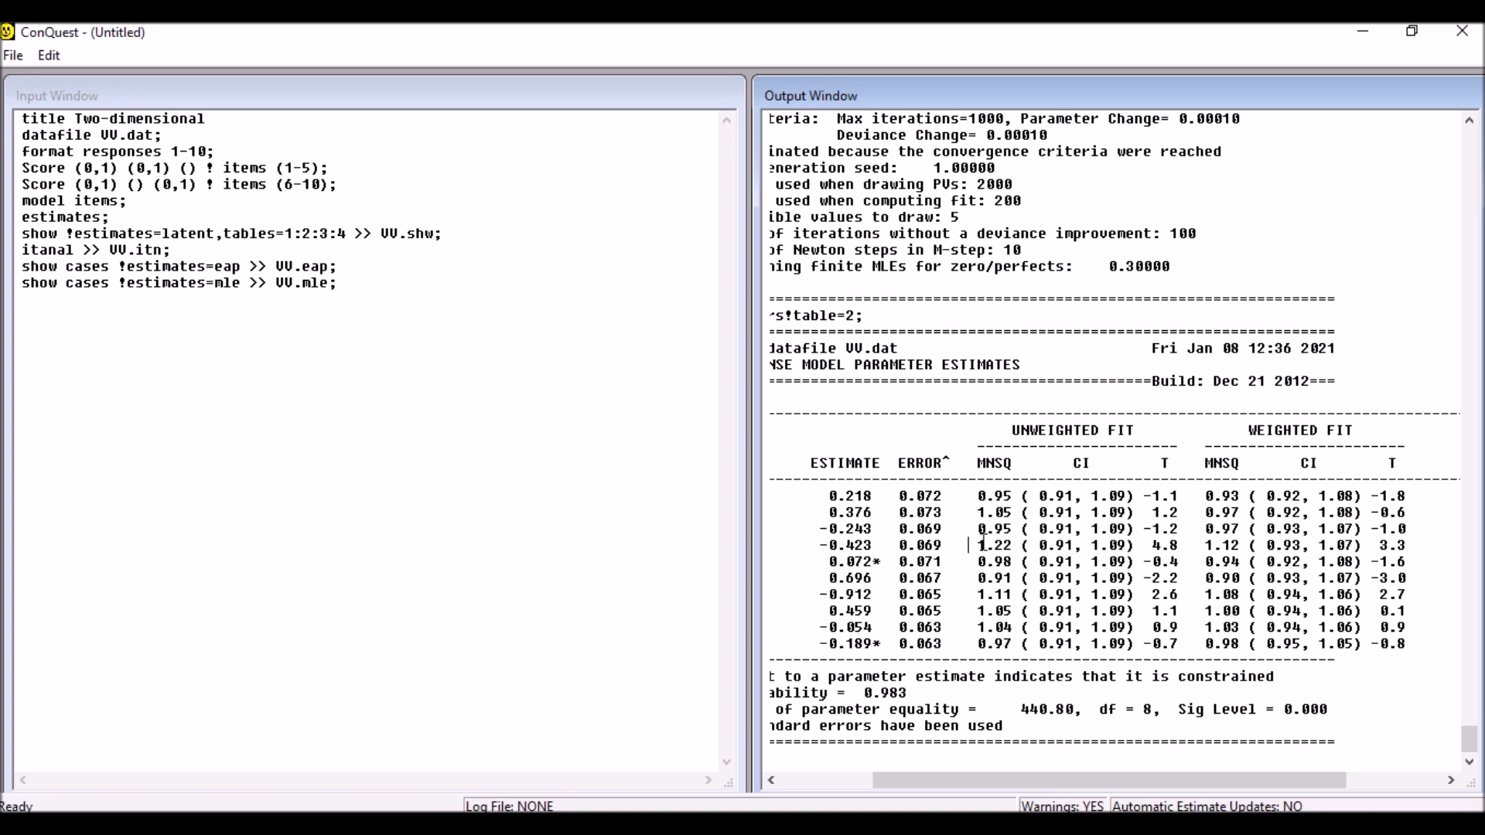
pyautogui.moveTo(978, 544); pyautogui.dragTo(1014, 545)
# Step: Show the summary, item response model, population model, latent distribution and parameter map, and unexpanded vertical threshold map using Latent estimates
pyautogui.moveTo(1232, 780); pyautogui.dragTo(1101, 774)
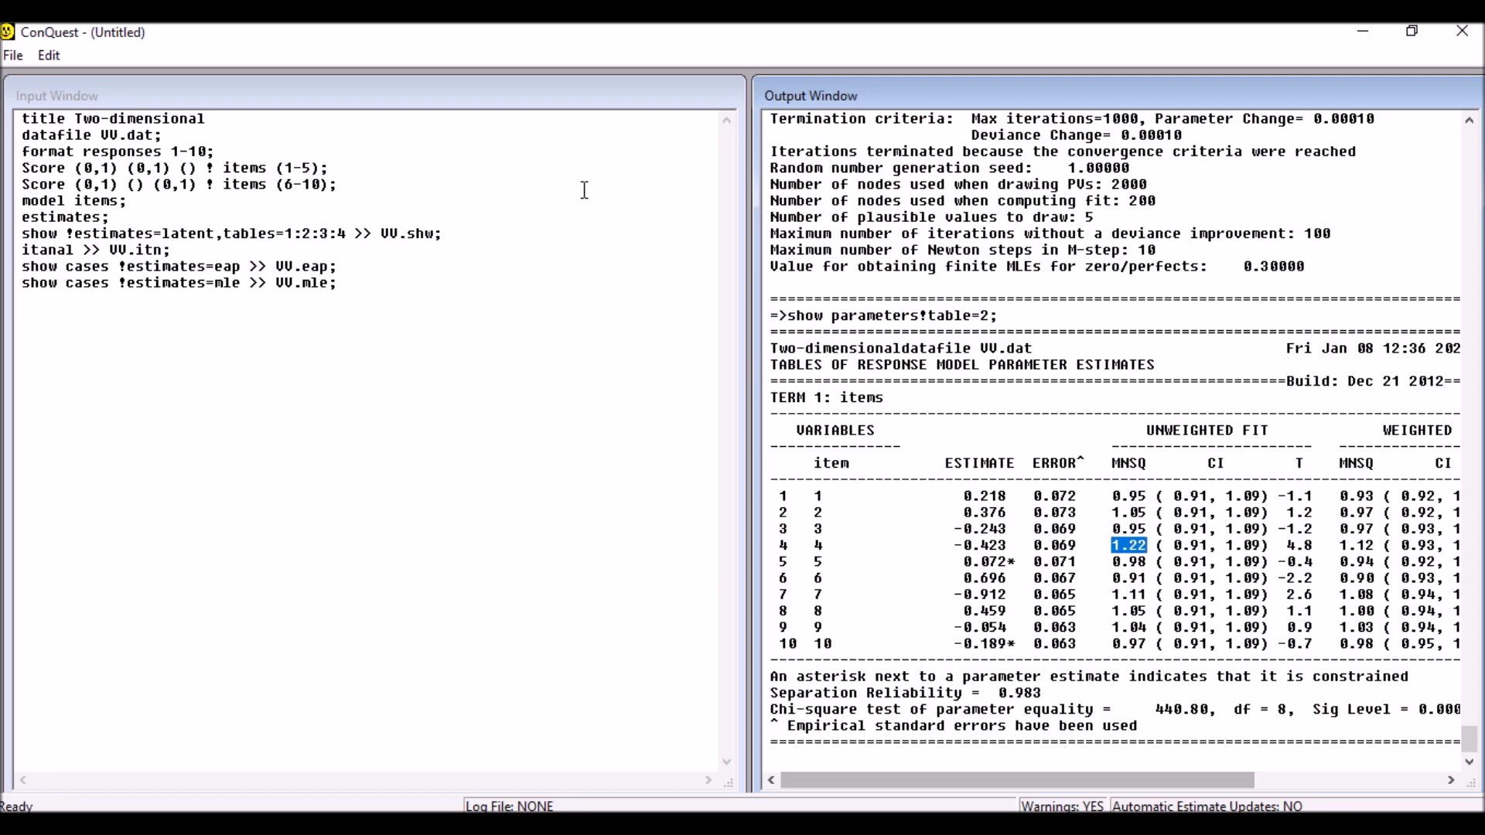
pyautogui.click(541, 166)
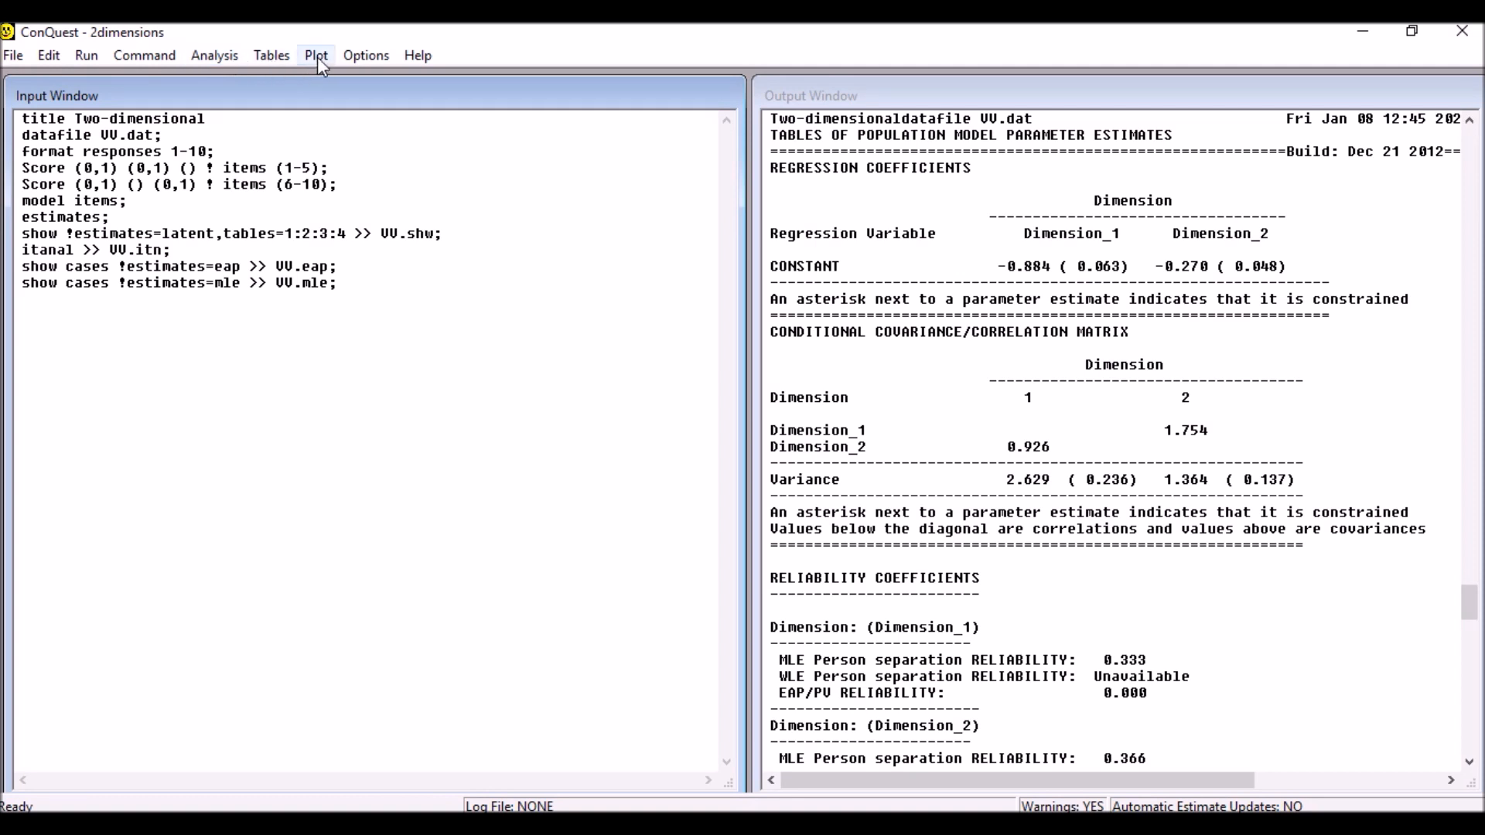
pyautogui.click(284, 58)
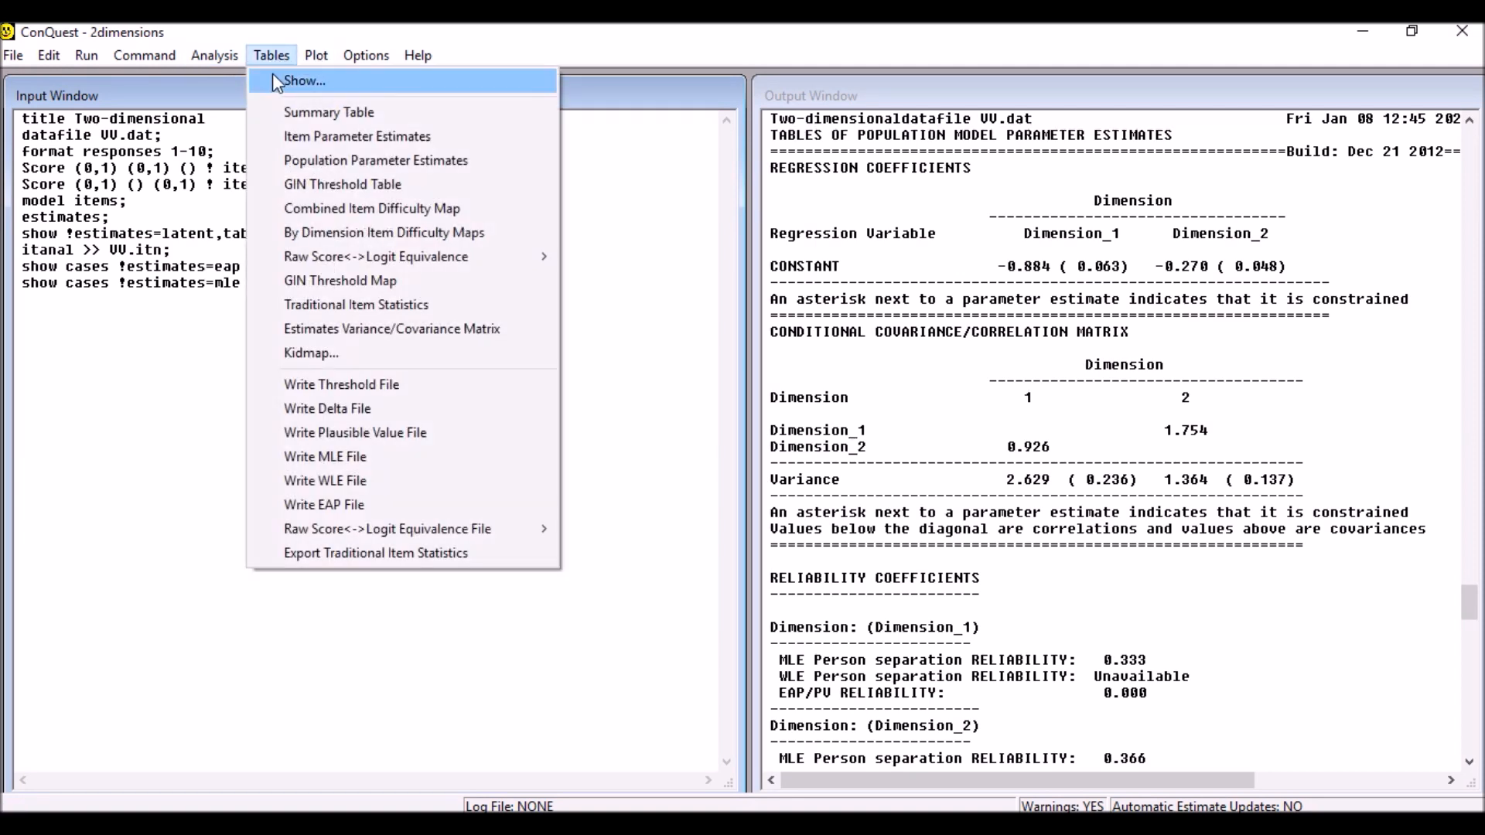
pyautogui.click(315, 91)
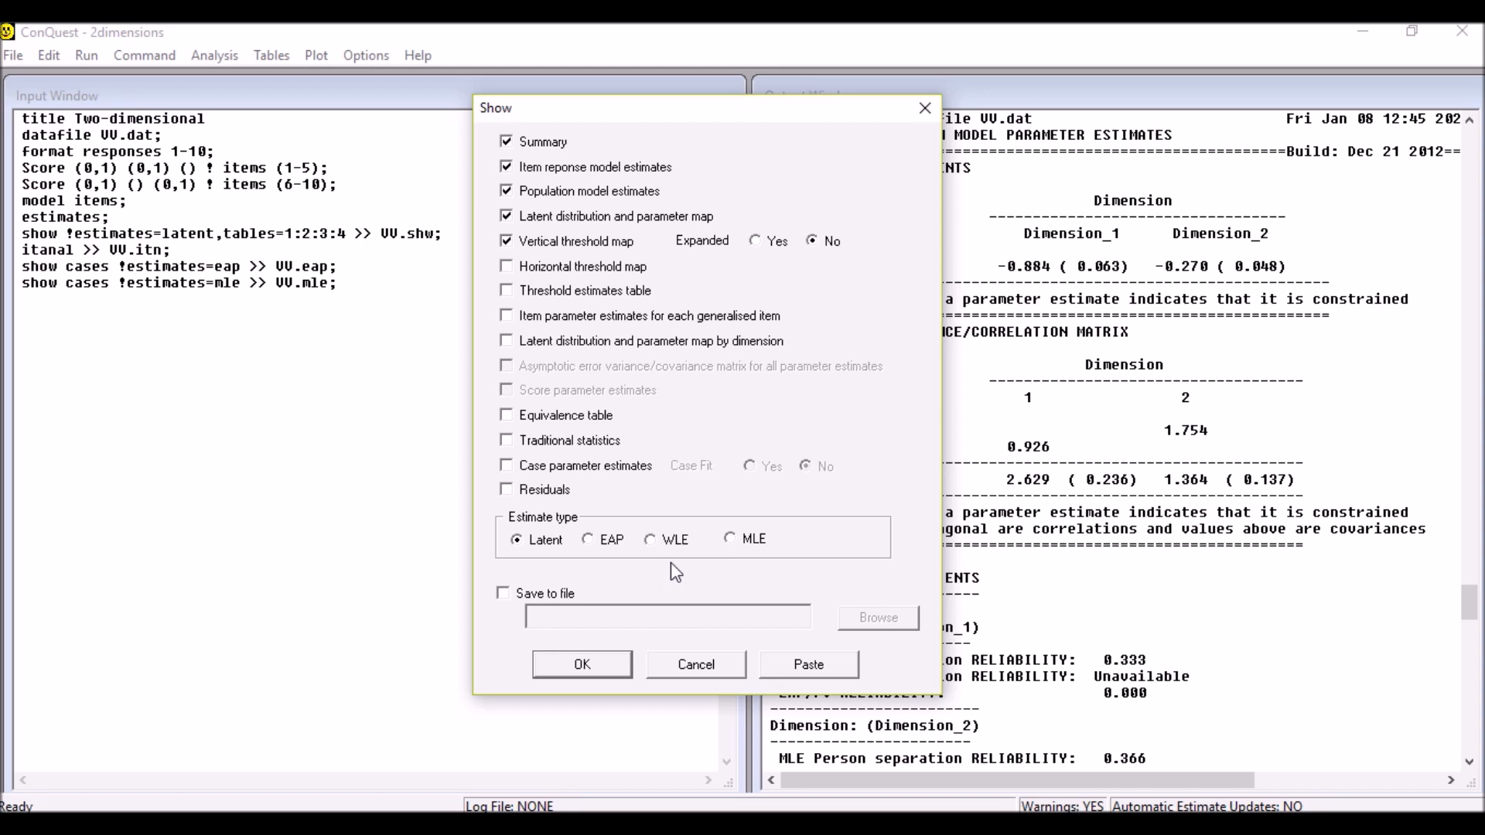
pyautogui.click(583, 665)
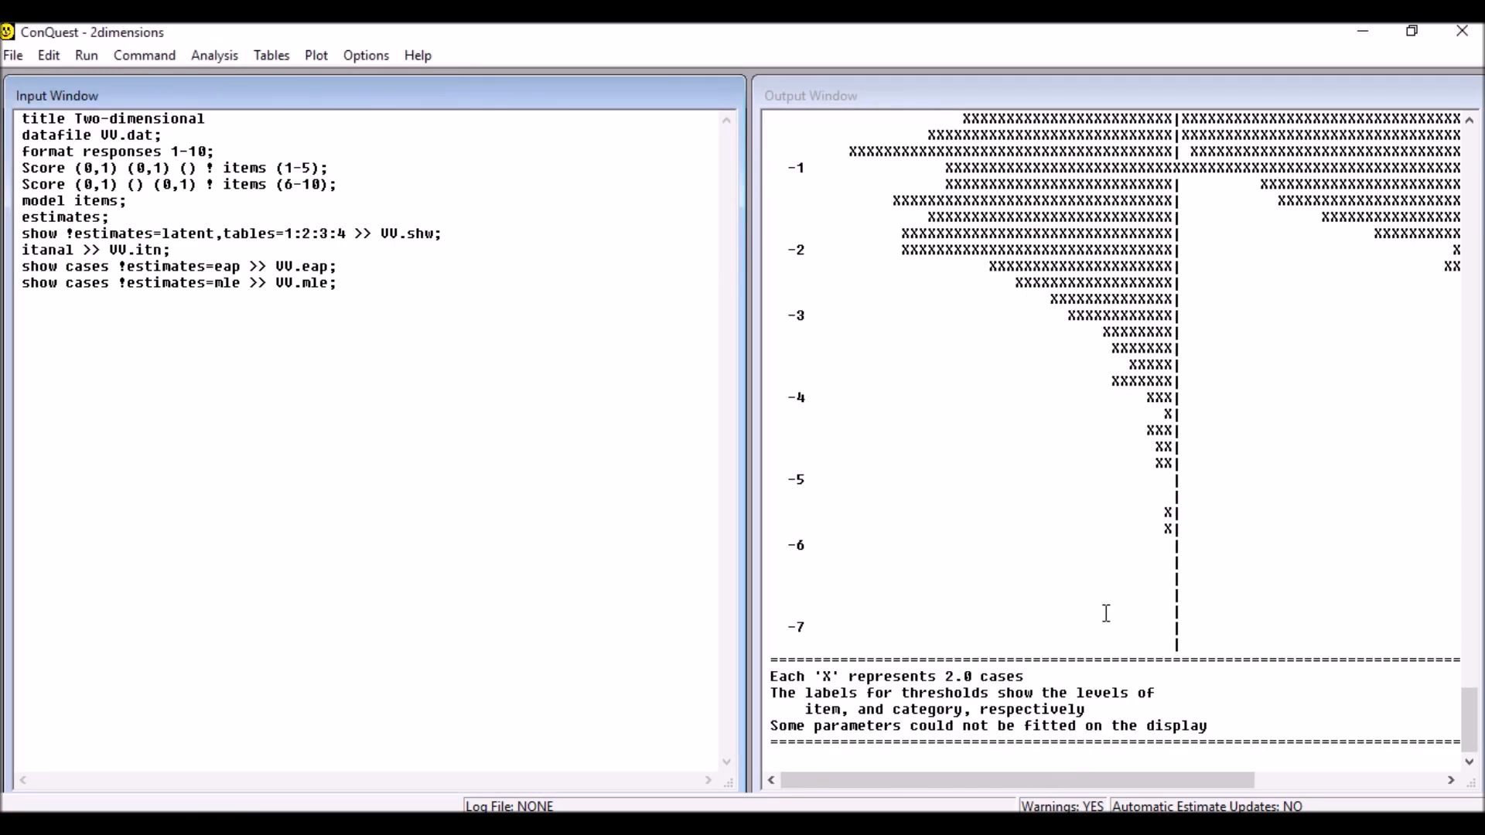
# Step: Widen the output pane and highlight the correlation between the dimensions in the conditional covariance/correlation matrix
pyautogui.moveTo(747, 636); pyautogui.dragTo(658, 642)
pyautogui.scroll(10, 931, 485)
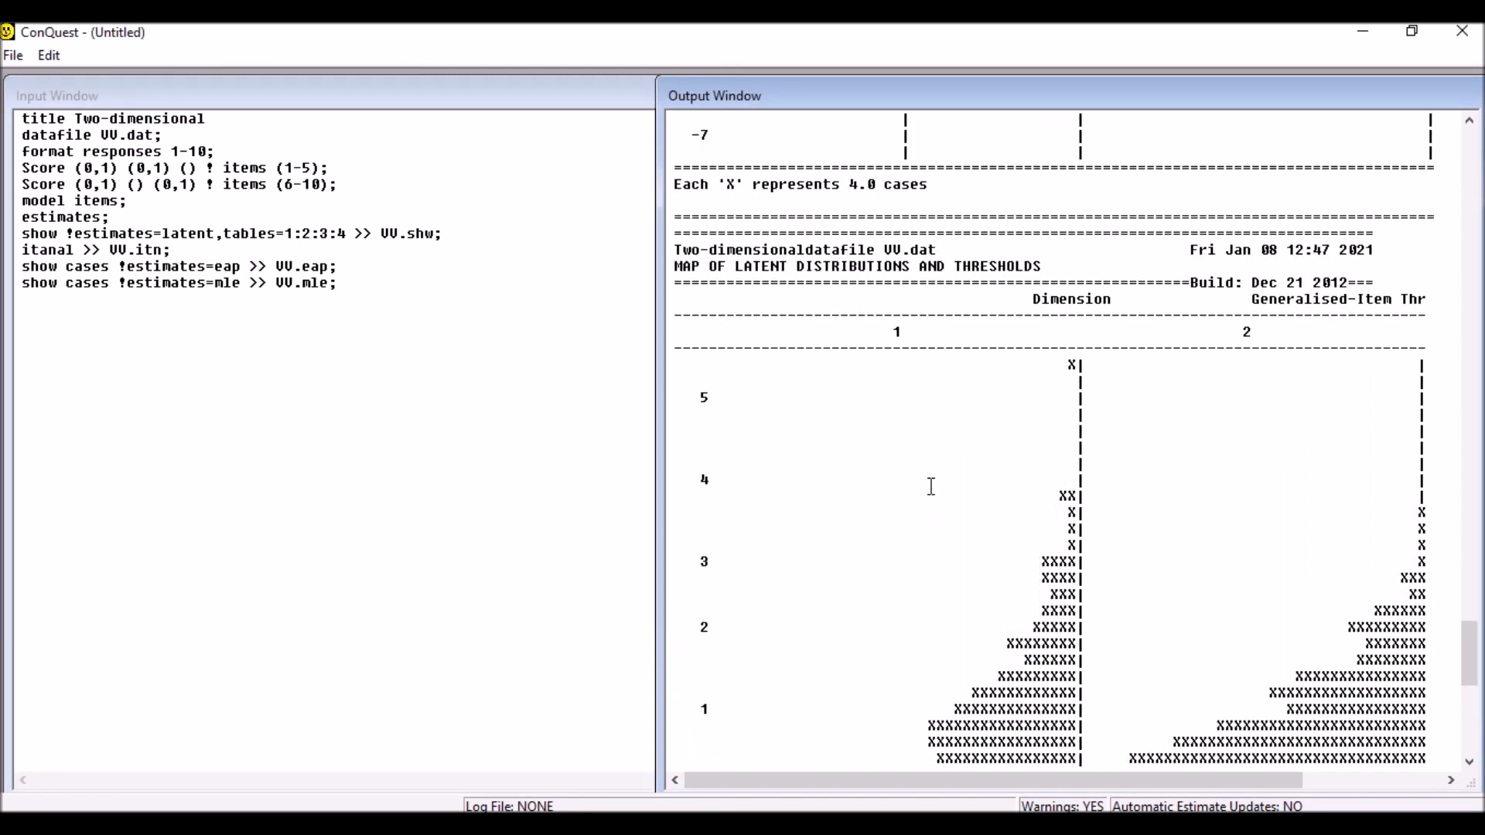
pyautogui.scroll(-4, 931, 486)
pyautogui.scroll(8, 931, 486)
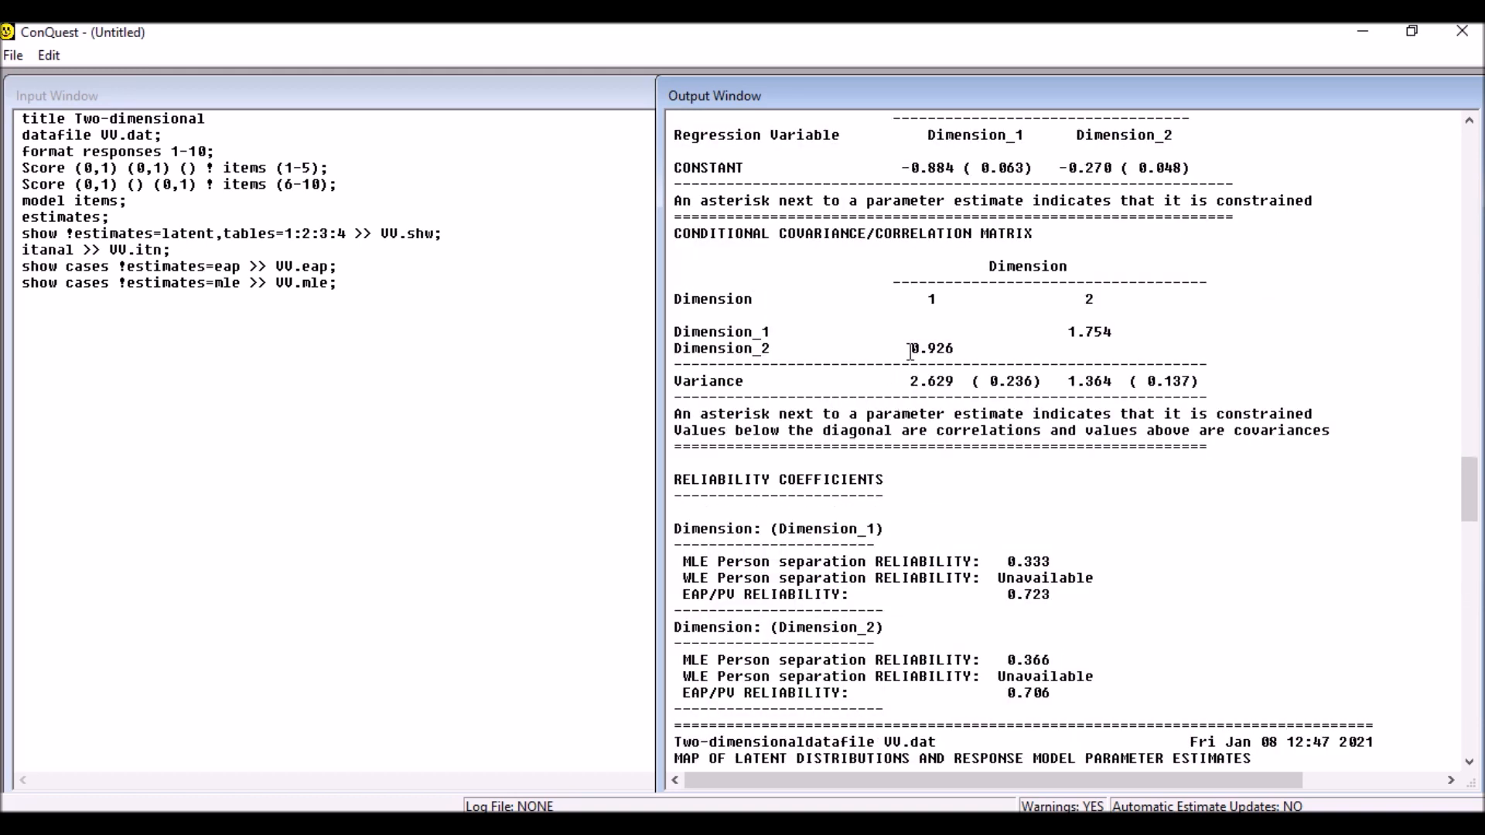
pyautogui.moveTo(912, 350); pyautogui.dragTo(962, 349)
# Step: Examine the reliability coefficients, highlighting the MLE person separation reliability of both dimensions
pyautogui.scroll(-2, 1102, 526)
pyautogui.scroll(-2, 1102, 526)
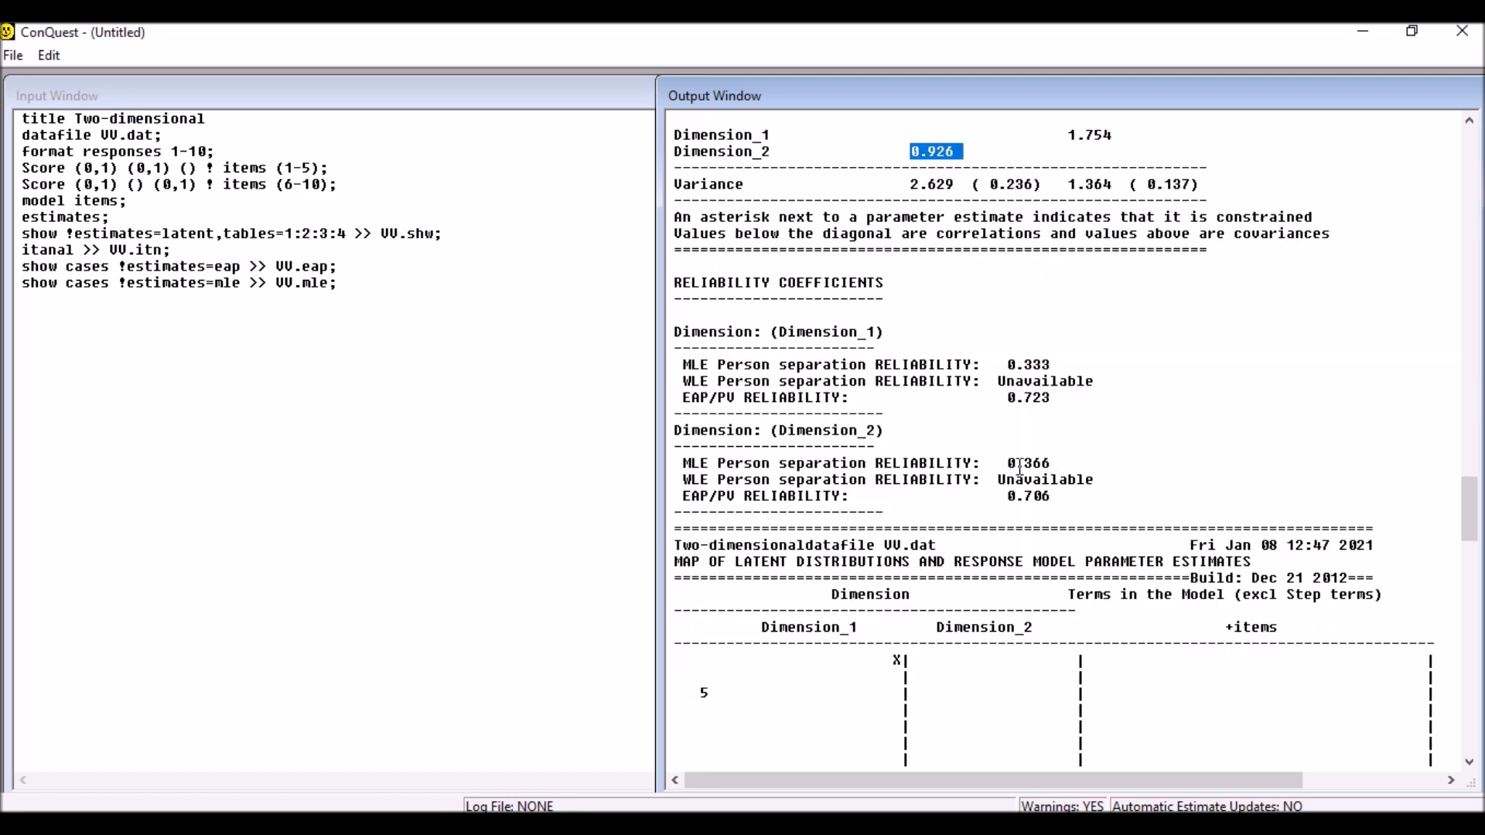
pyautogui.scroll(-1, 889, 418)
pyautogui.moveTo(1007, 315); pyautogui.dragTo(1067, 314)
pyautogui.moveTo(1008, 414); pyautogui.dragTo(1053, 407)
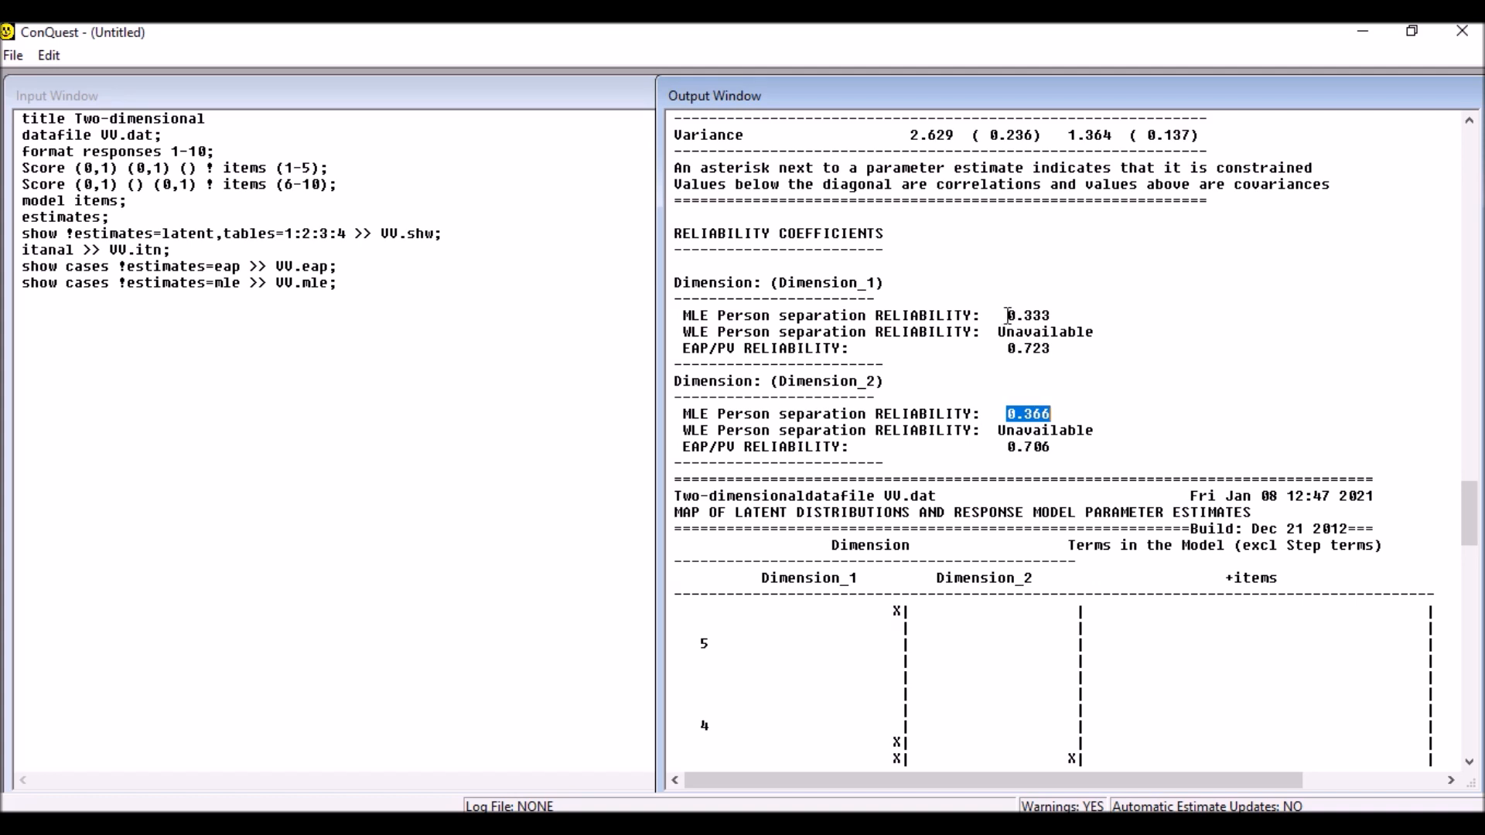
pyautogui.click(1016, 414)
pyautogui.scroll(-1, 1055, 415)
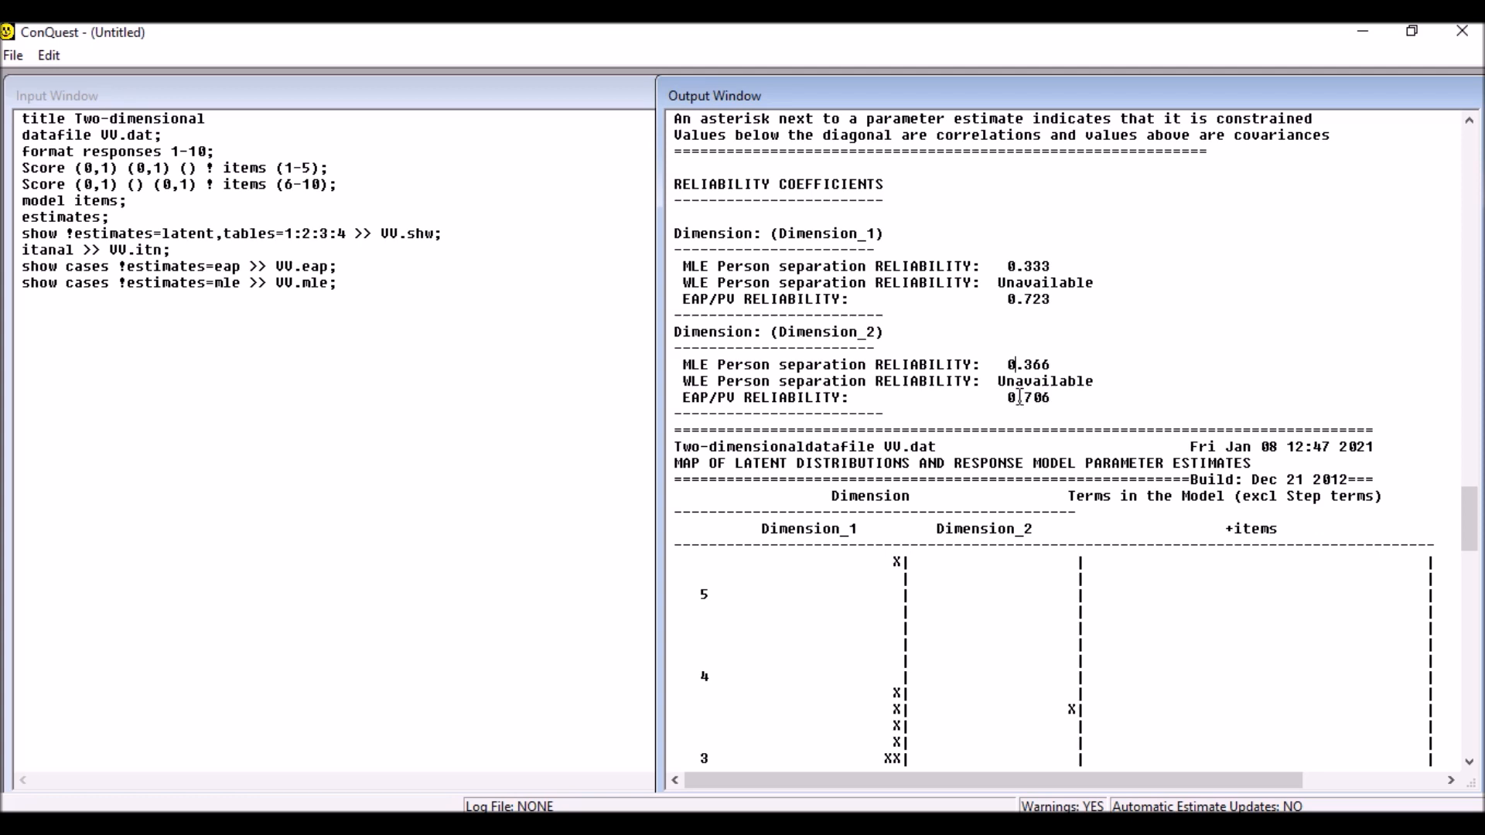
pyautogui.moveTo(1003, 364); pyautogui.dragTo(1060, 364)
# Step: Point out the EAP/PV reliability of Dimension_1 and Dimension_2
pyautogui.moveTo(1007, 299); pyautogui.dragTo(1057, 301)
pyautogui.moveTo(1006, 398); pyautogui.dragTo(1059, 399)
pyautogui.click(1062, 398)
# Step: Examine the map of latent distributions and parameter estimates, pointing out the Dimension_1, Dimension_2 and items columns
pyautogui.scroll(-7, 1011, 375)
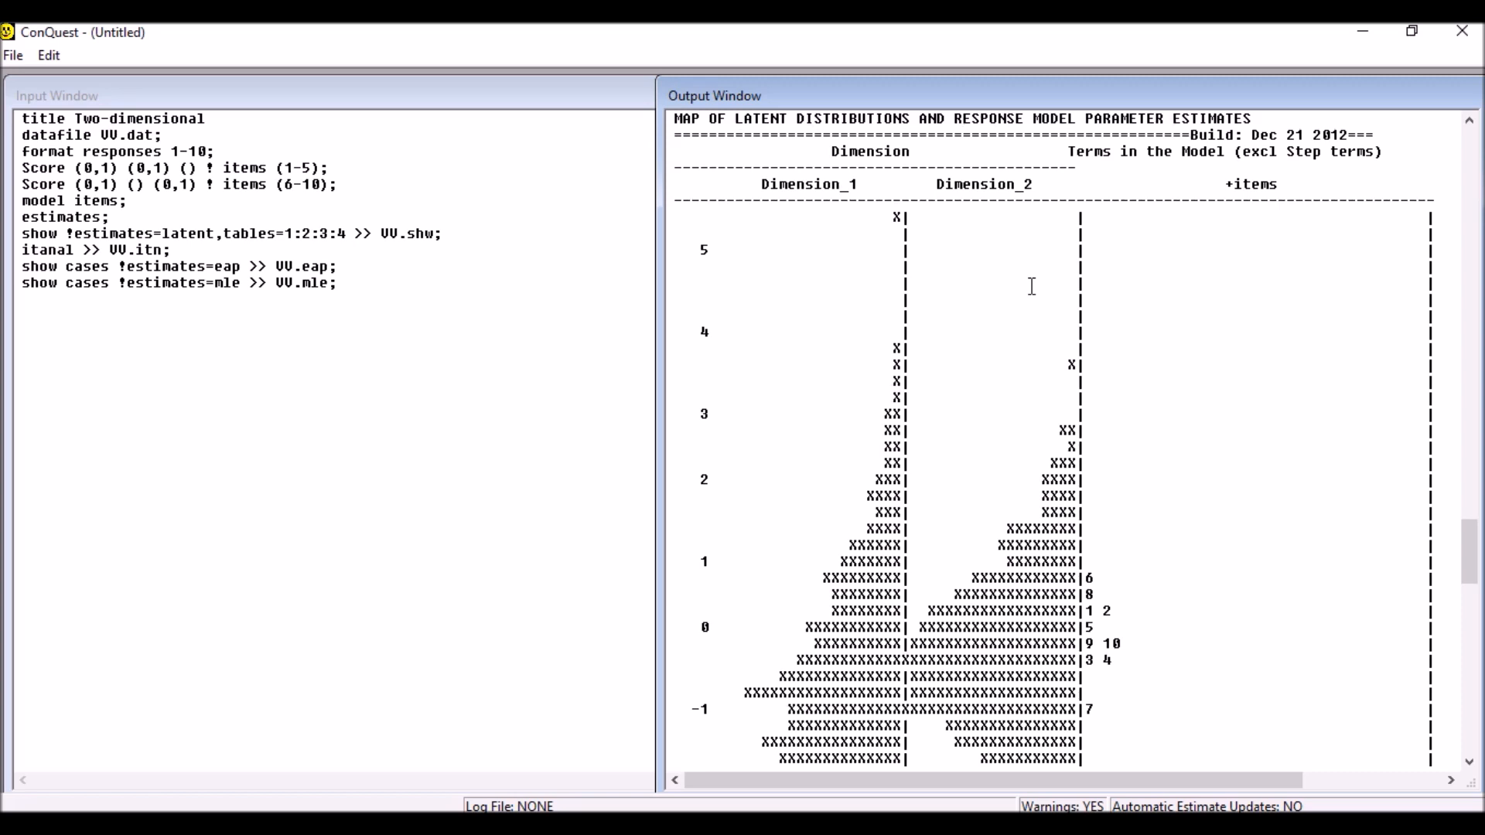
pyautogui.moveTo(788, 186); pyautogui.dragTo(1002, 192)
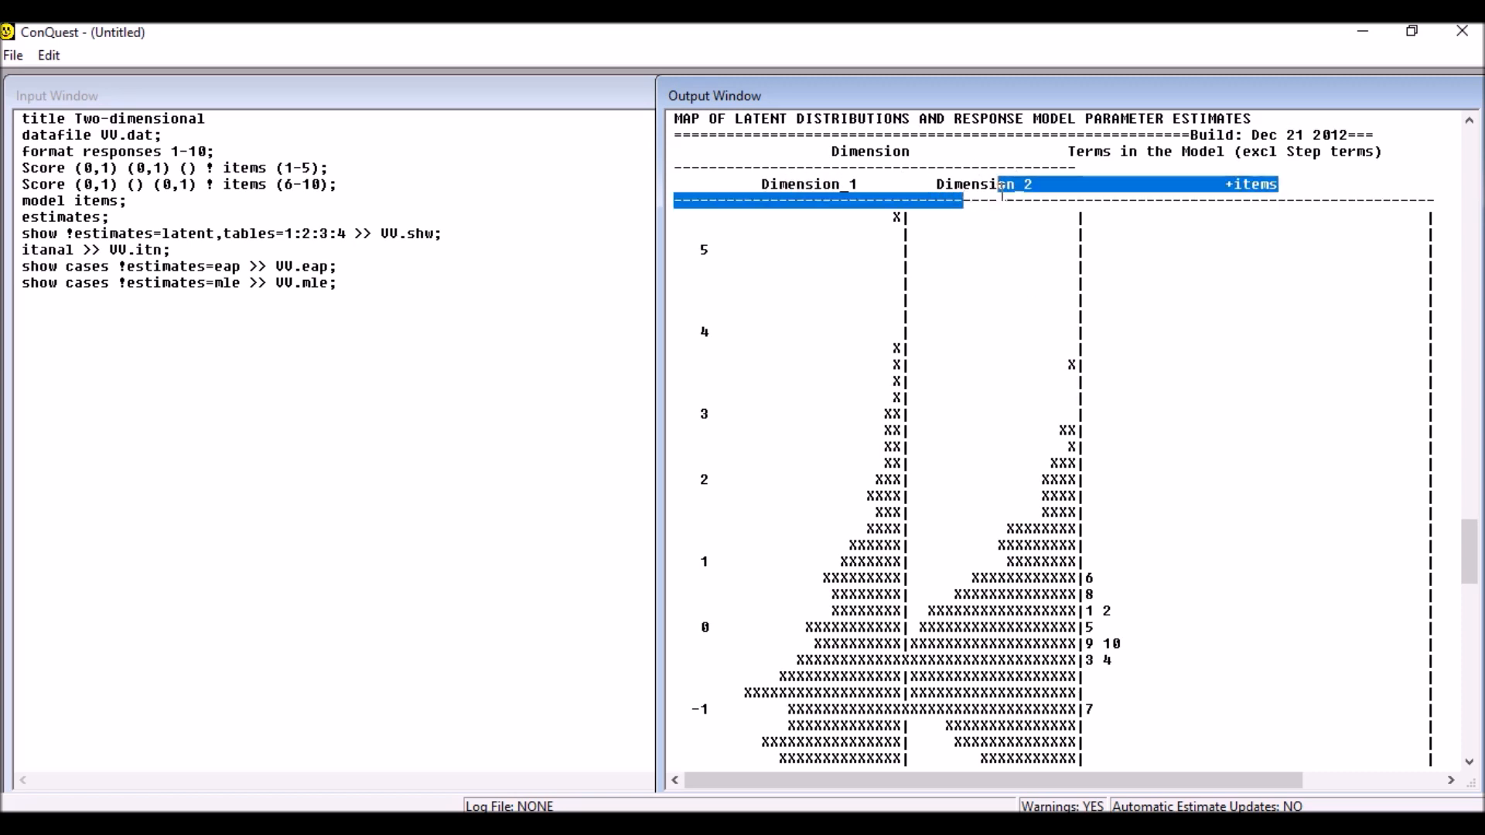
pyautogui.click(1233, 188)
pyautogui.scroll(-1, 1276, 256)
pyautogui.scroll(-2, 864, 397)
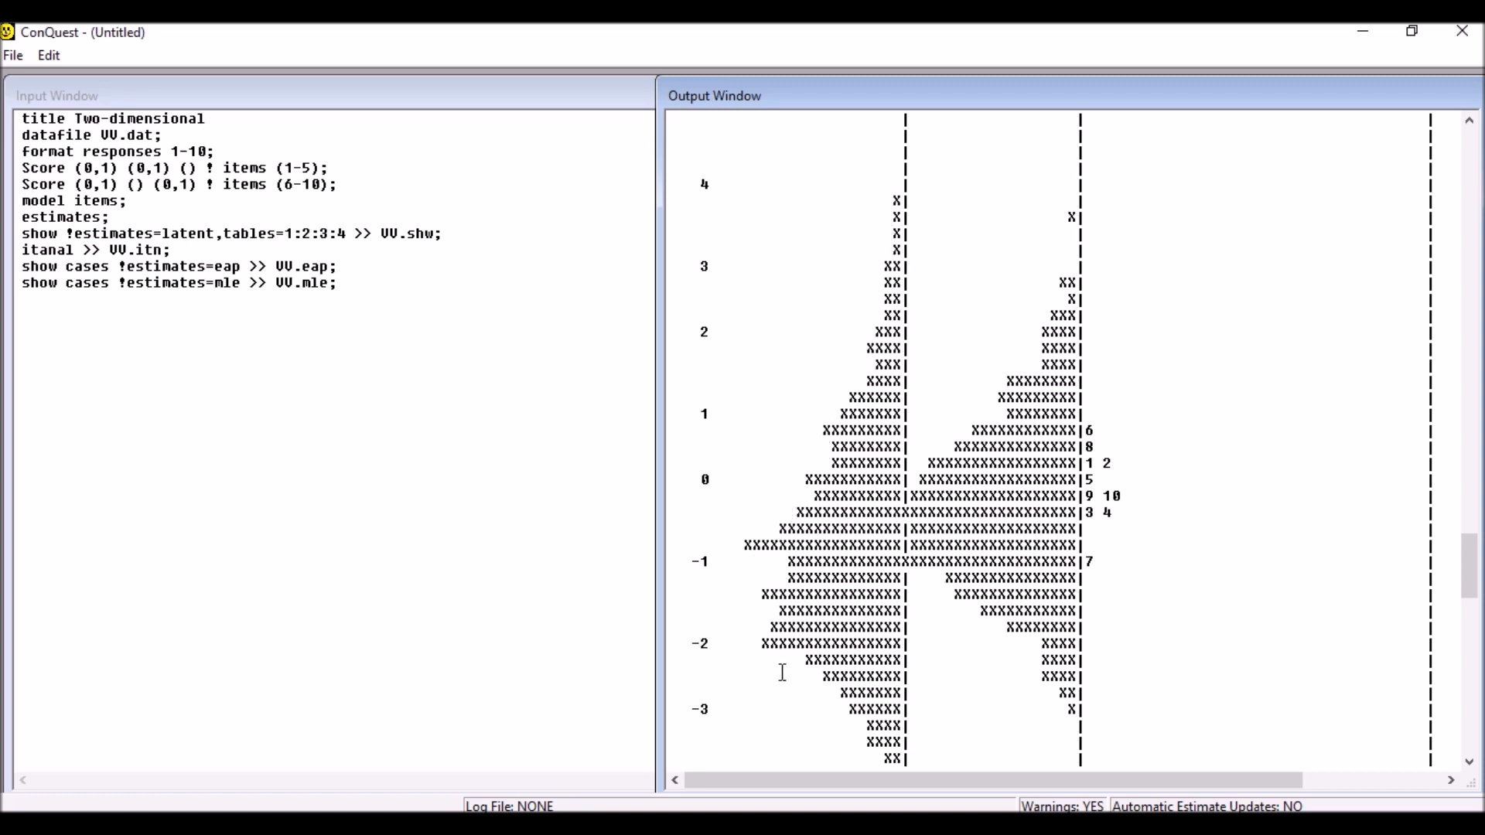
# Step: Compare the person distributions of both dimensions with the item positions, highlighting items 6 and 7 on the map
pyautogui.scroll(-3, 820, 696)
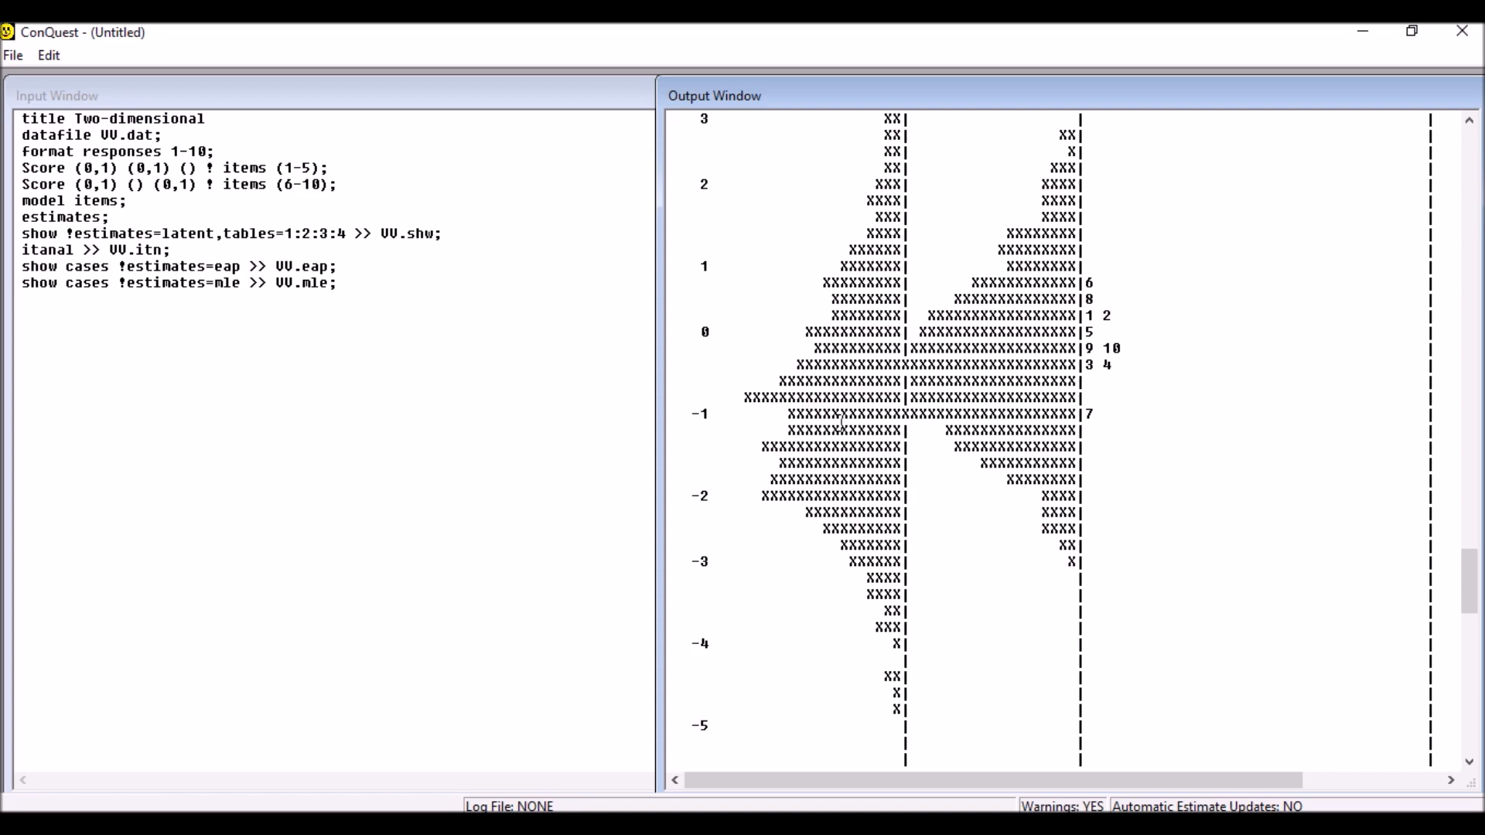
pyautogui.scroll(6, 796, 427)
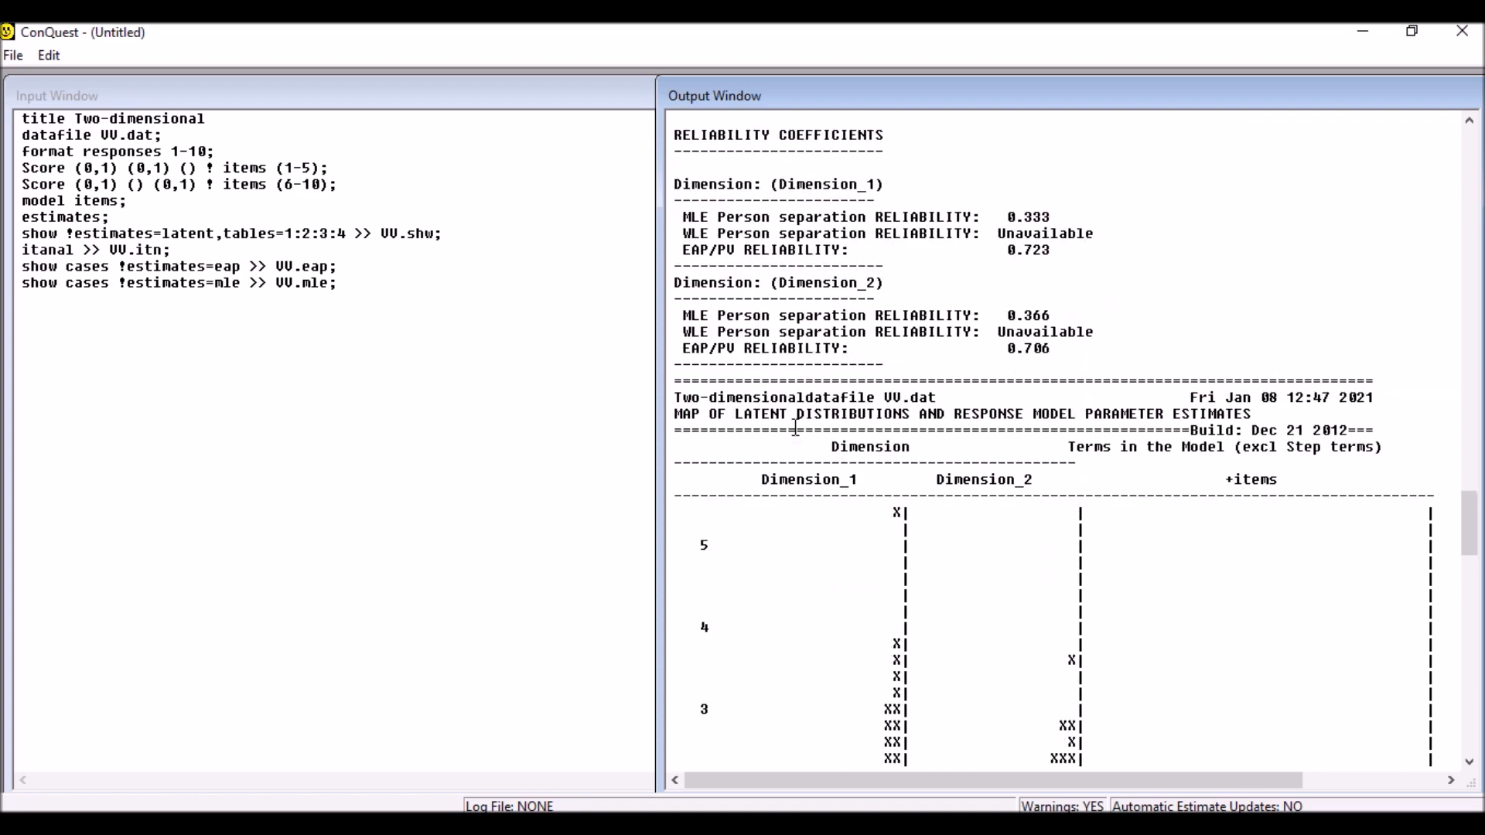
pyautogui.scroll(5, 795, 428)
pyautogui.scroll(-15, 795, 427)
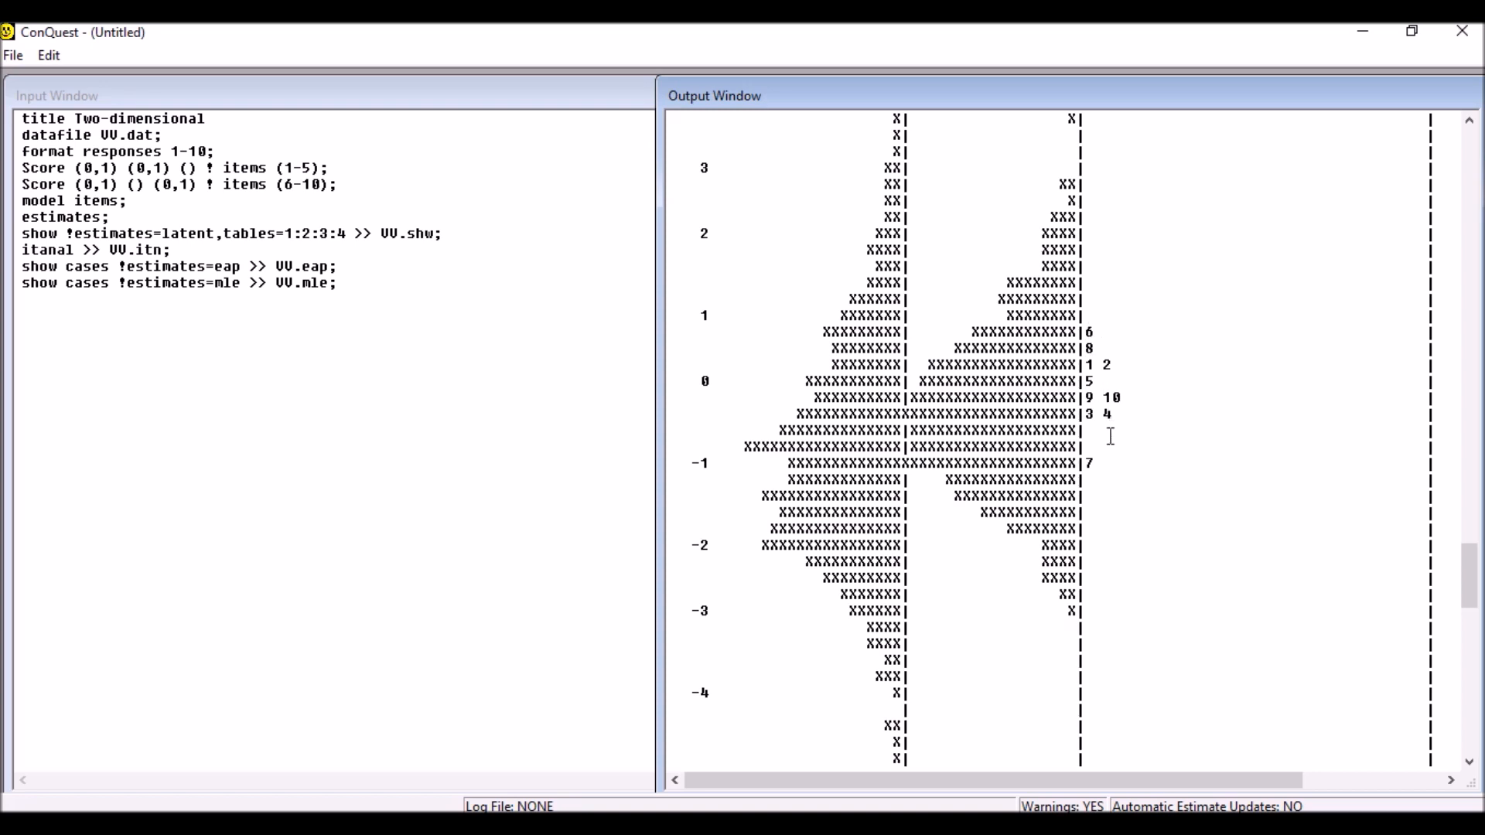
pyautogui.moveTo(1085, 333); pyautogui.dragTo(1102, 333)
pyautogui.moveTo(1085, 464); pyautogui.dragTo(1103, 464)
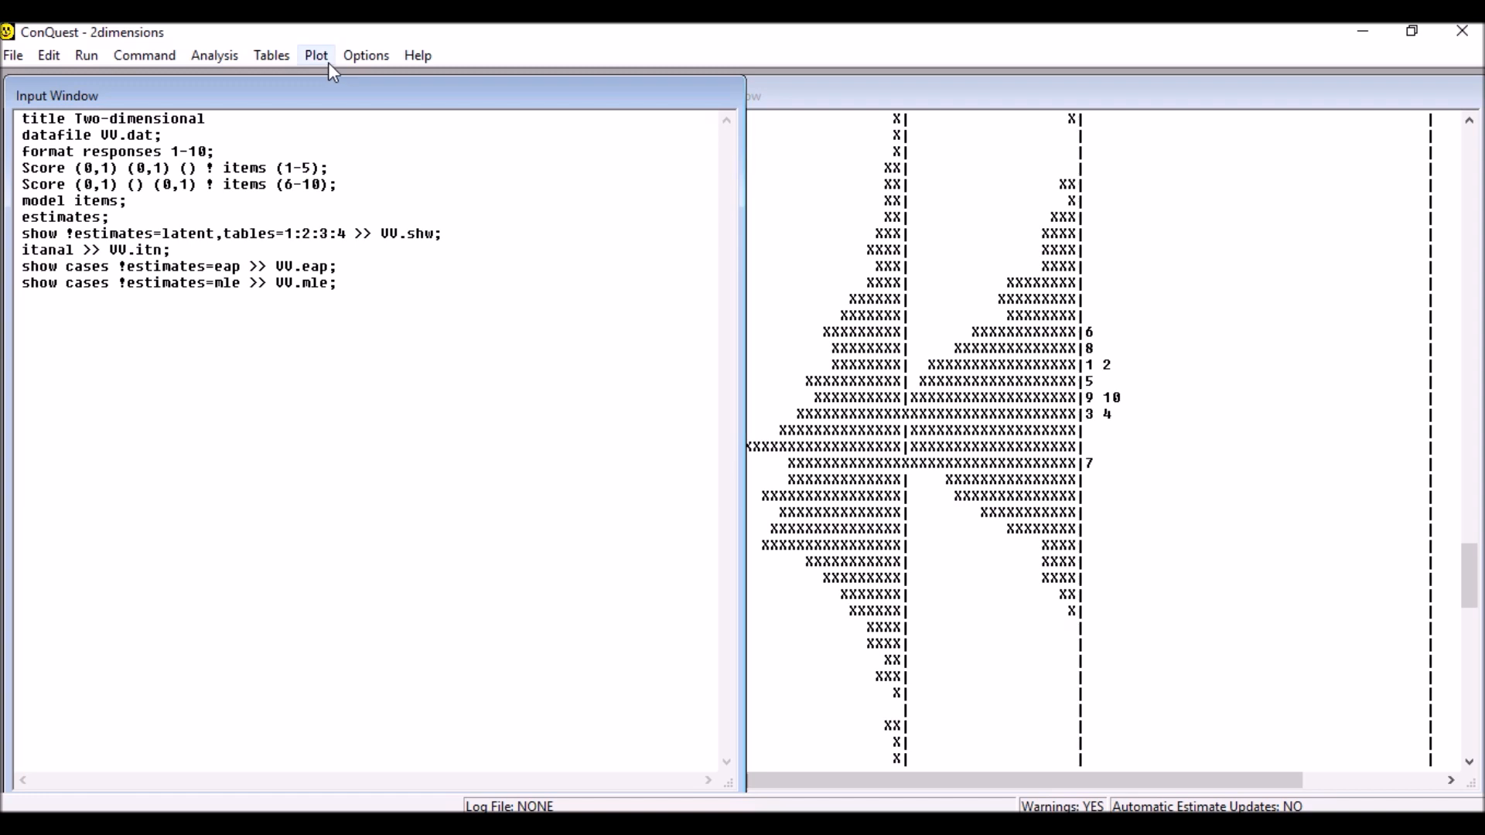
# Step: Show the item parameter estimates table for the two-dimensional model
pyautogui.click(320, 56)
pyautogui.moveTo(280, 62)
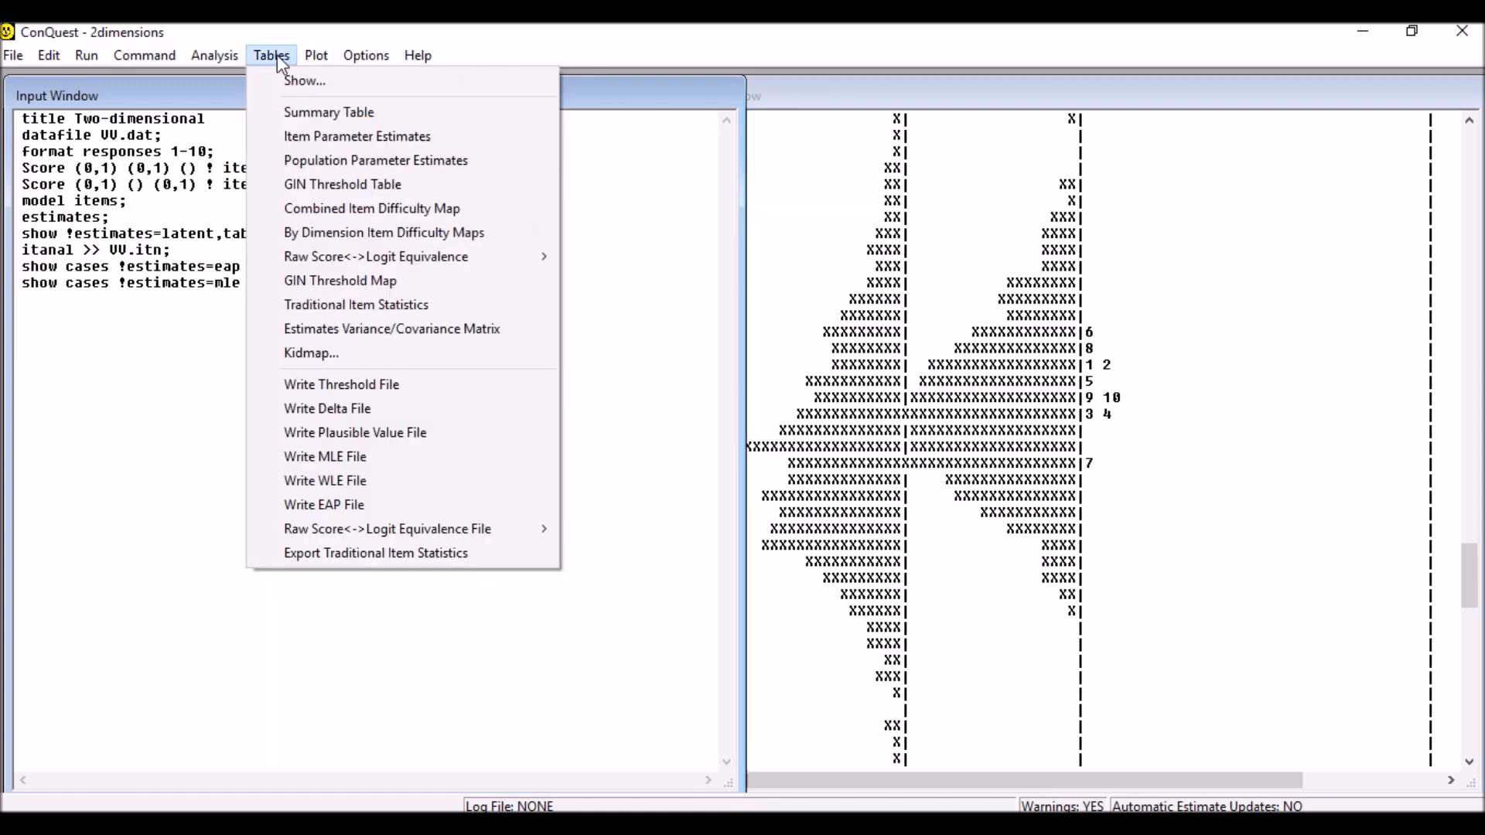
pyautogui.click(289, 137)
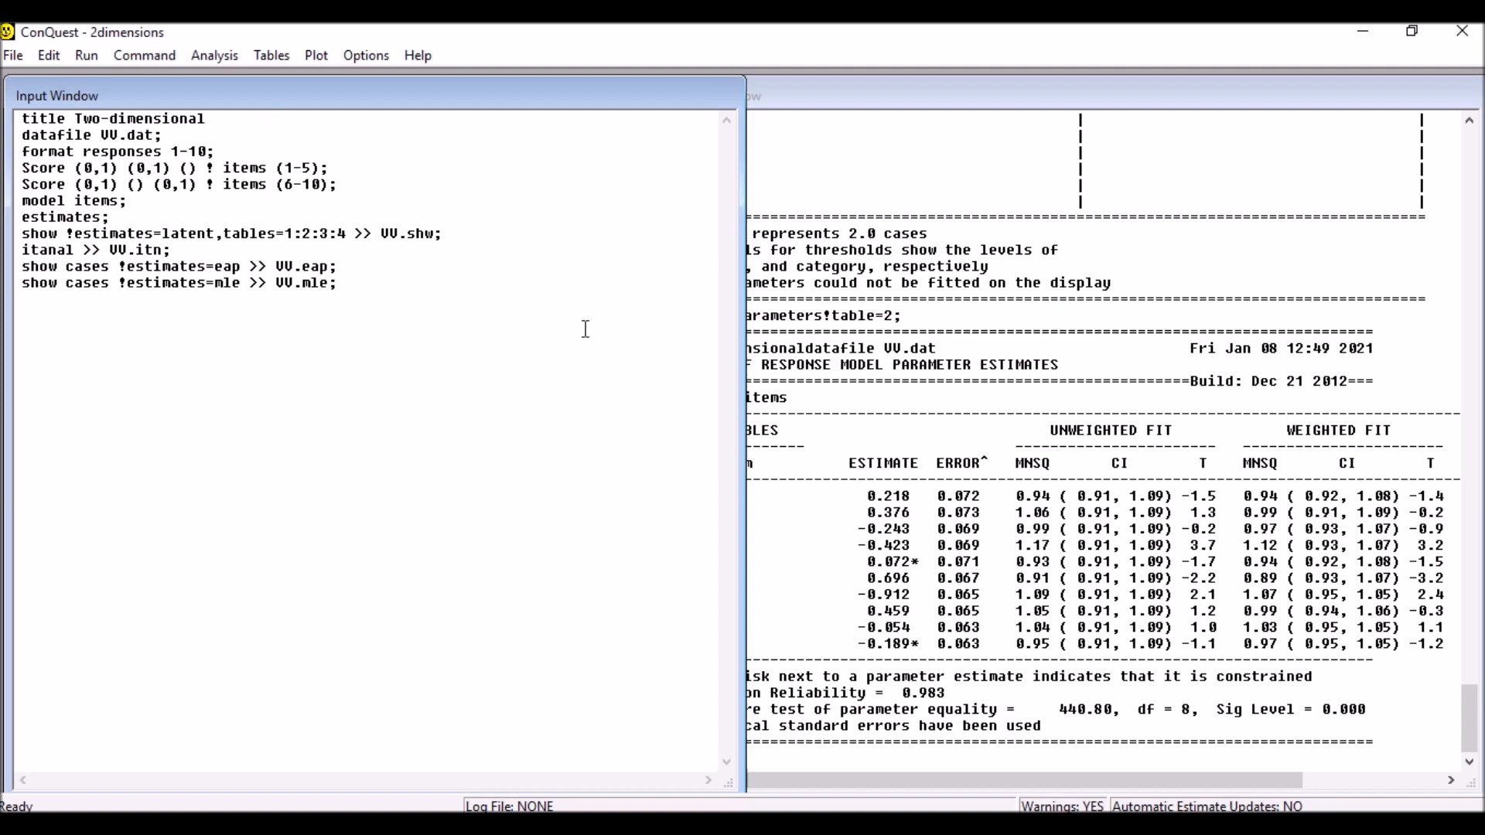
# Step: Open the settings for plotting item characteristic curves by score and move the dialog clear of the output table
pyautogui.click(272, 57)
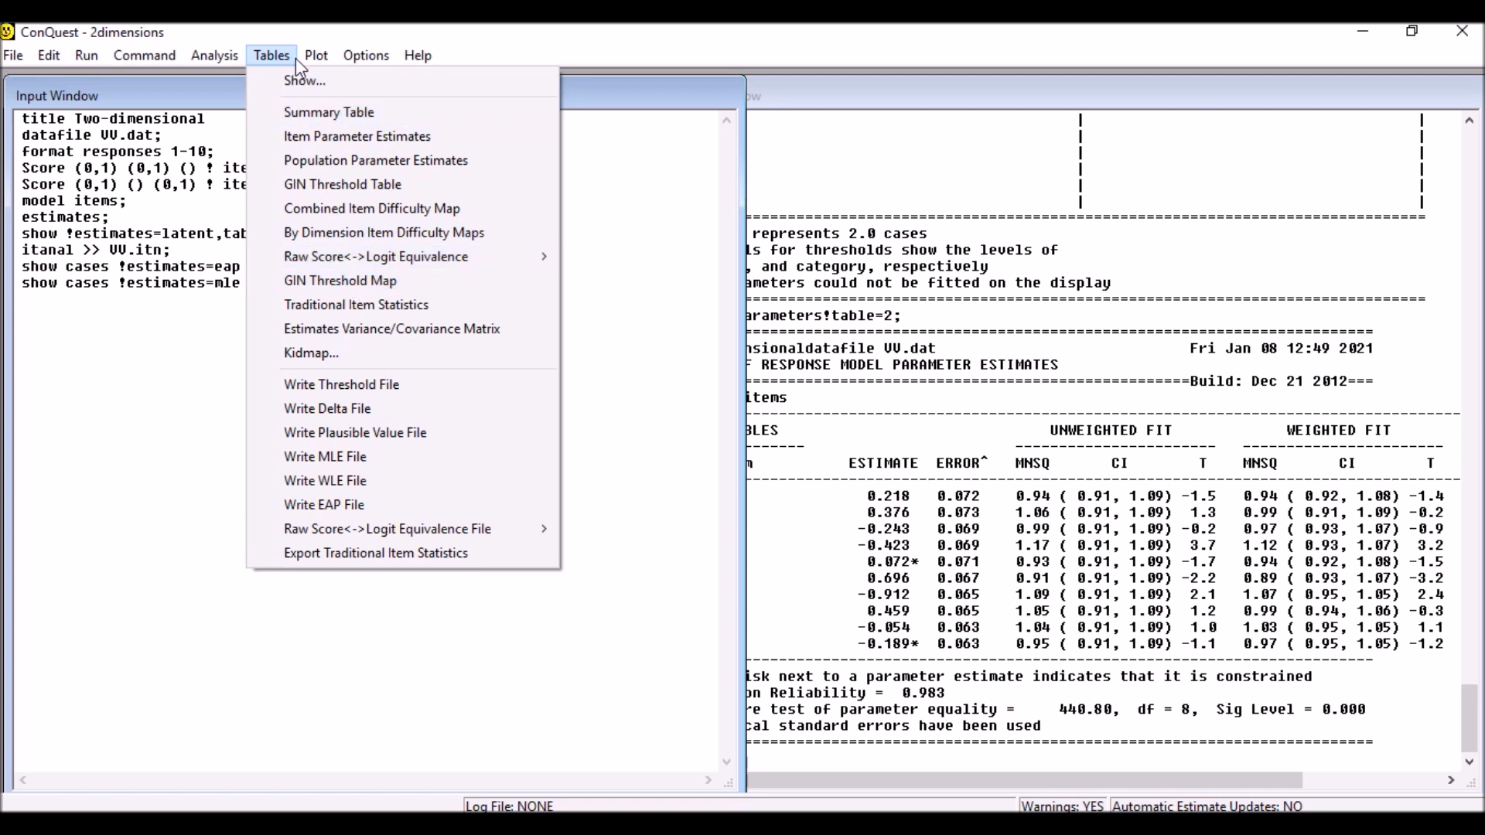
pyautogui.moveTo(316, 58)
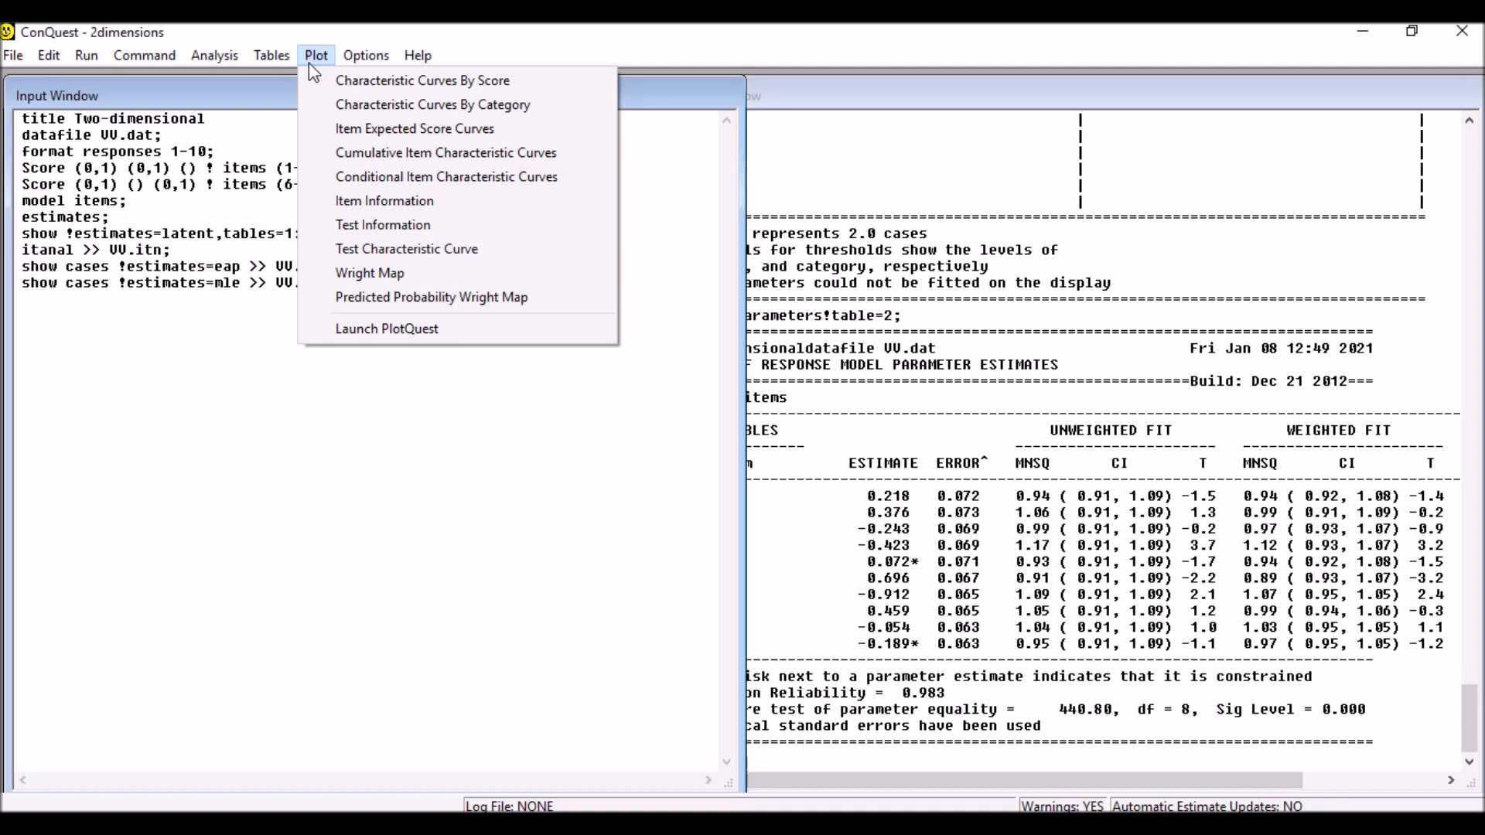
pyautogui.click(396, 85)
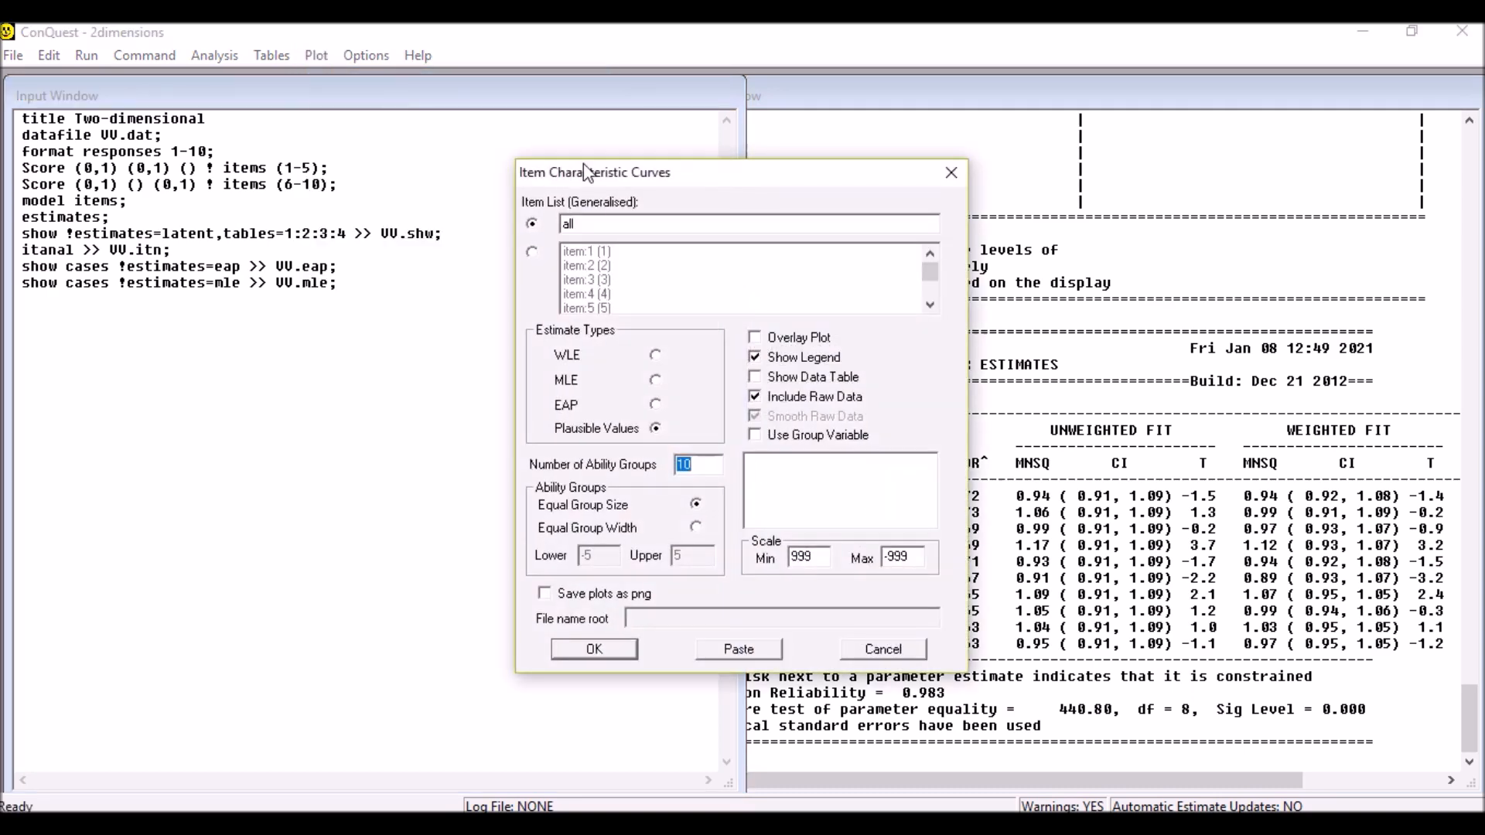
pyautogui.moveTo(598, 165); pyautogui.dragTo(547, 129)
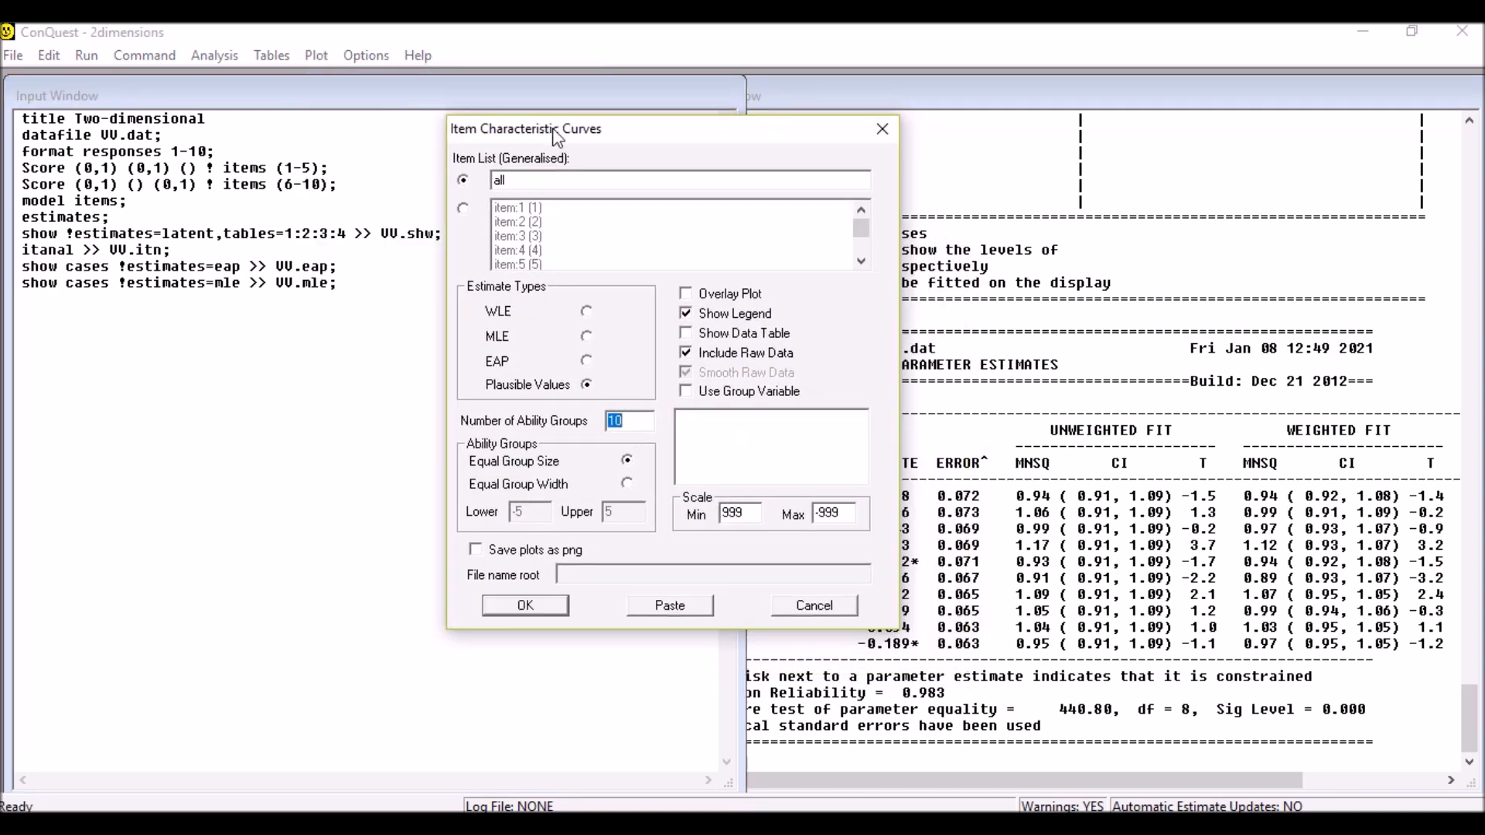
pyautogui.click(463, 207)
pyautogui.moveTo(518, 208); pyautogui.dragTo(534, 230)
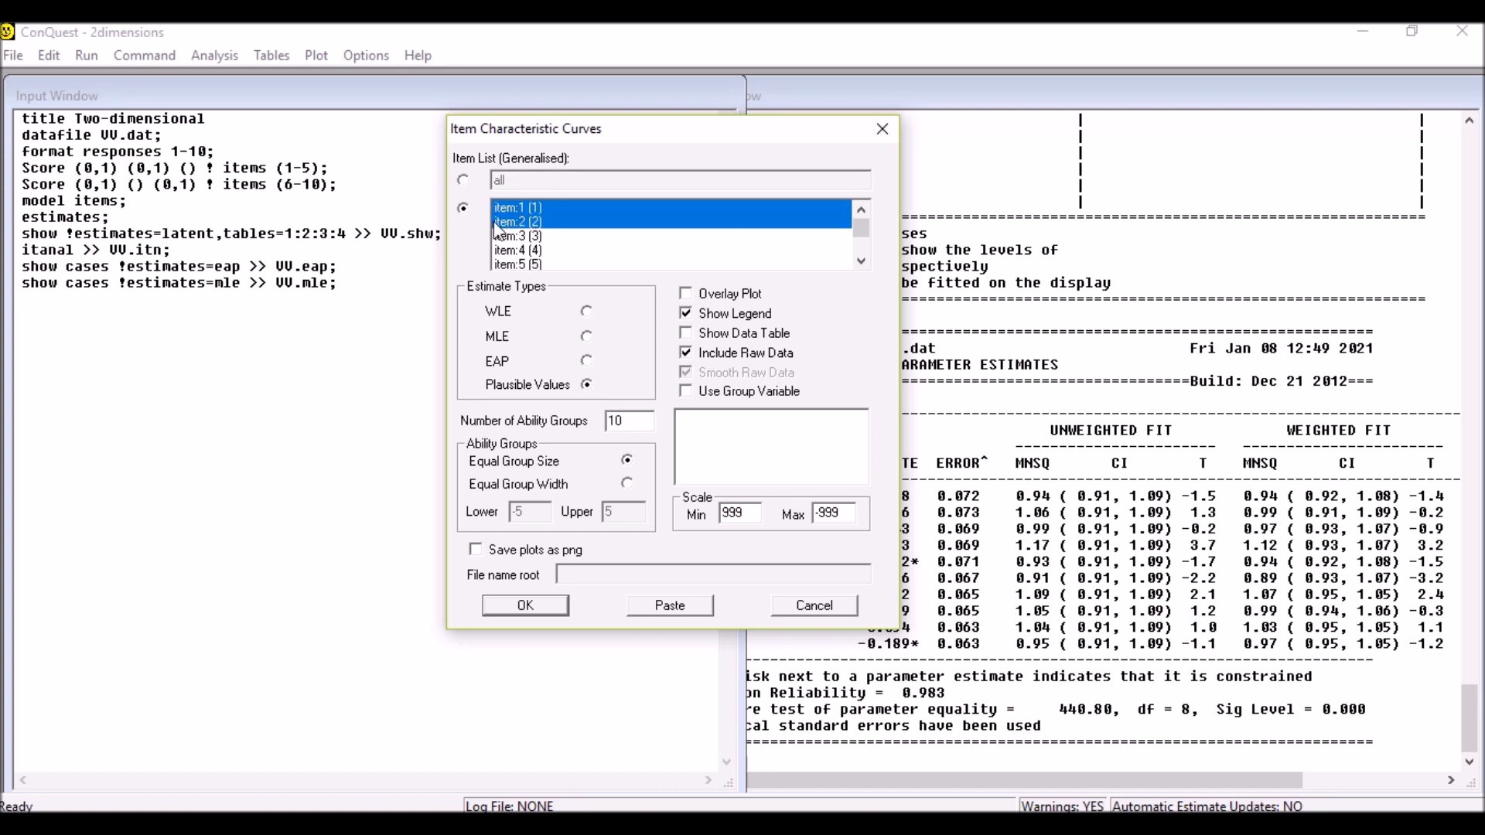
pyautogui.click(464, 180)
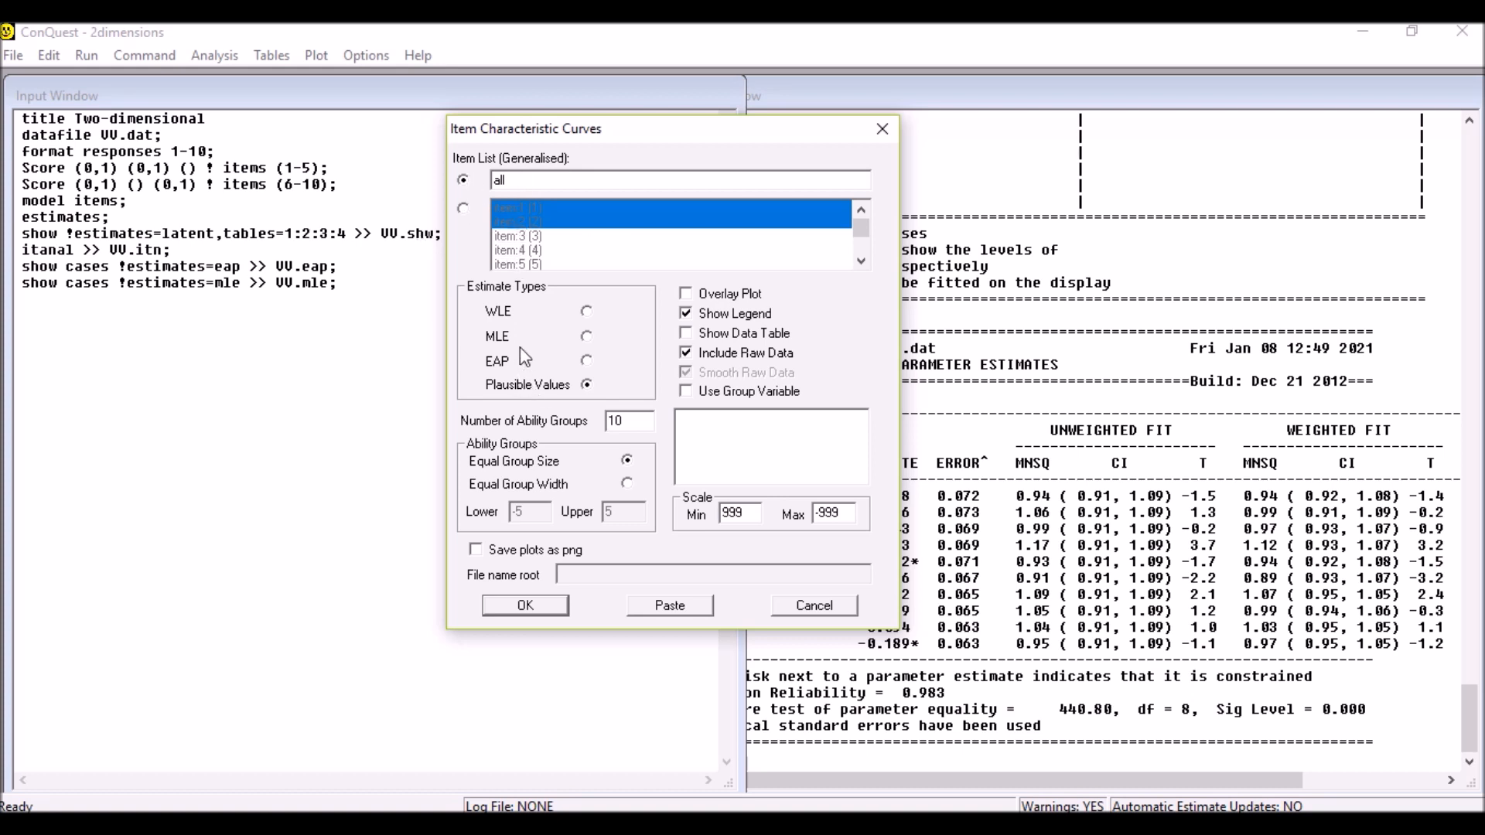
# Step: Plot the characteristic curves by score for all items using MLE estimates
pyautogui.click(587, 339)
pyautogui.click(539, 607)
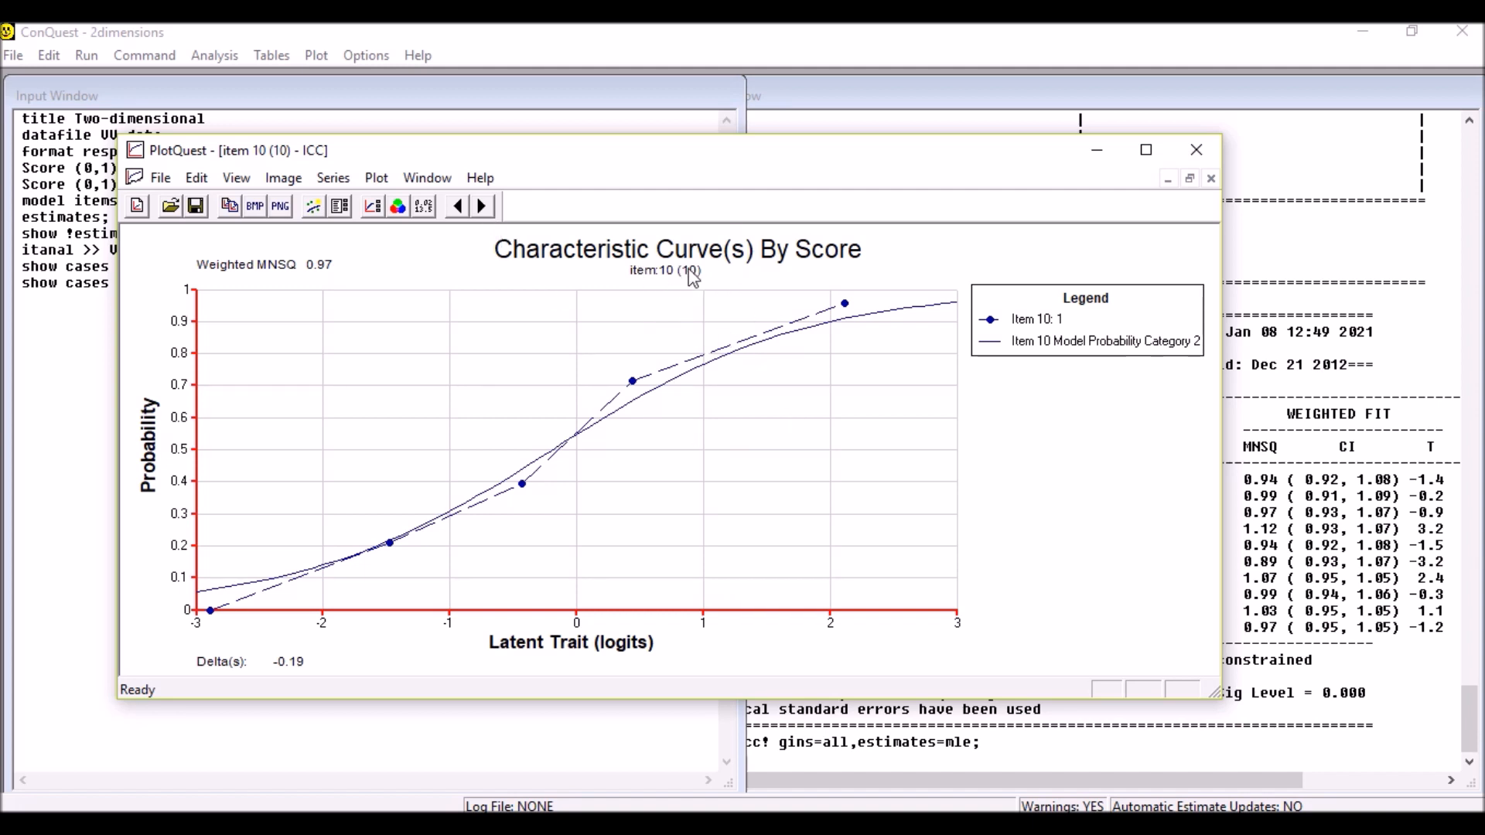
# Step: Go through the characteristic curves of items 1 to 4, comparing observed and model probabilities and the weighted MNSQ
pyautogui.click(487, 207)
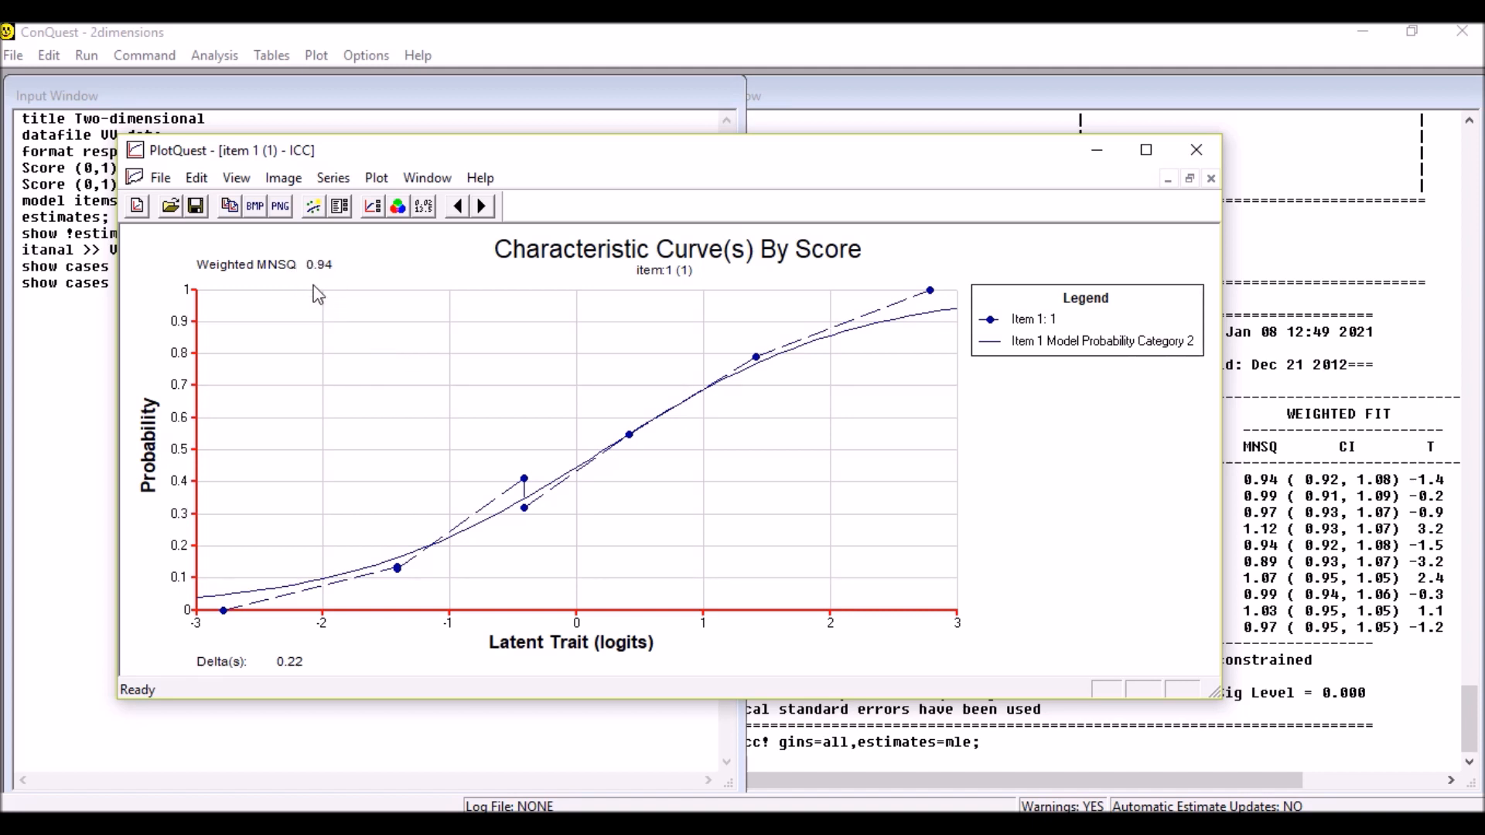
pyautogui.click(482, 207)
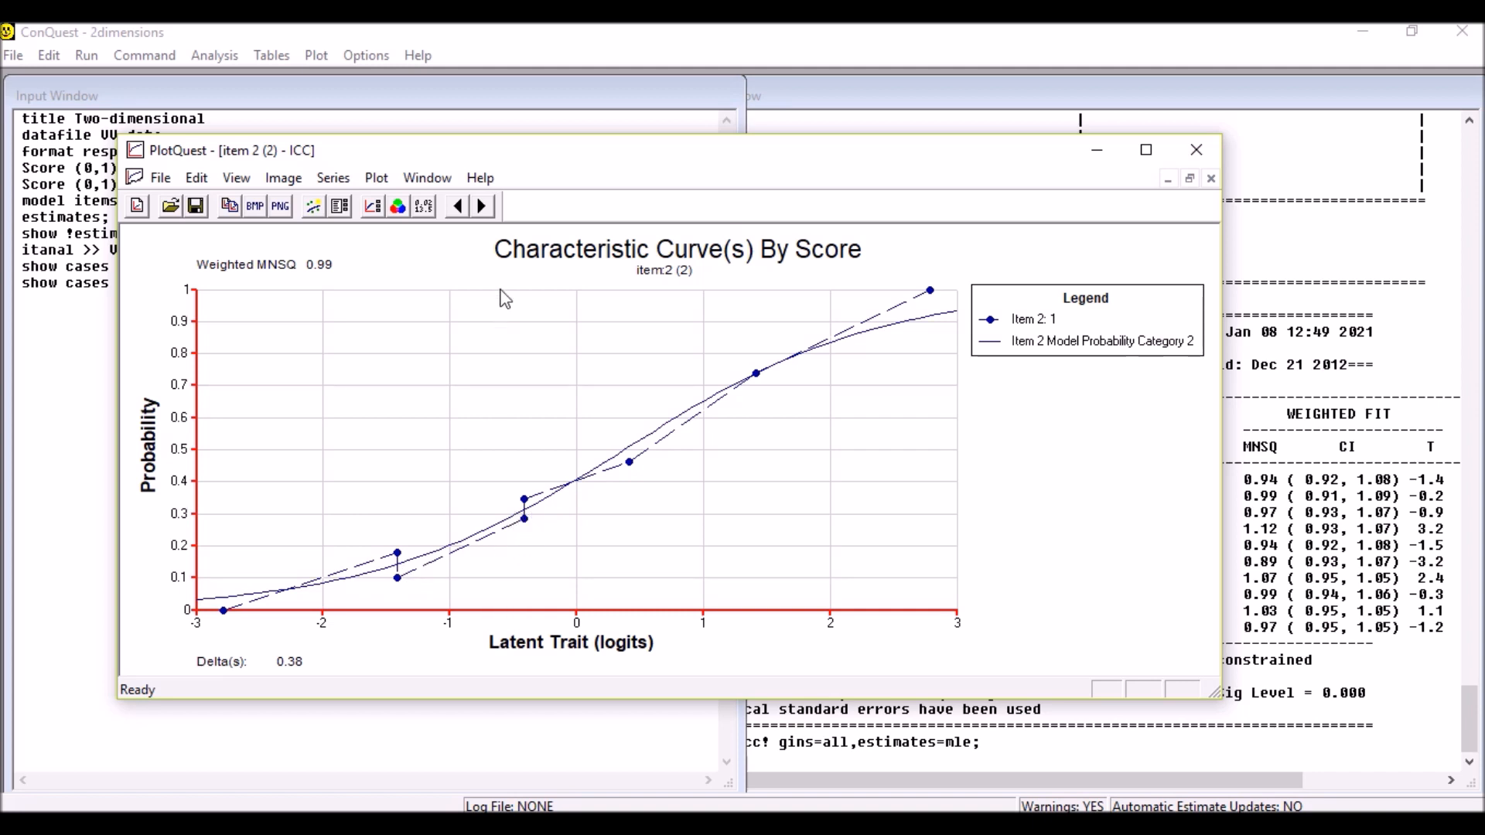
pyautogui.click(484, 207)
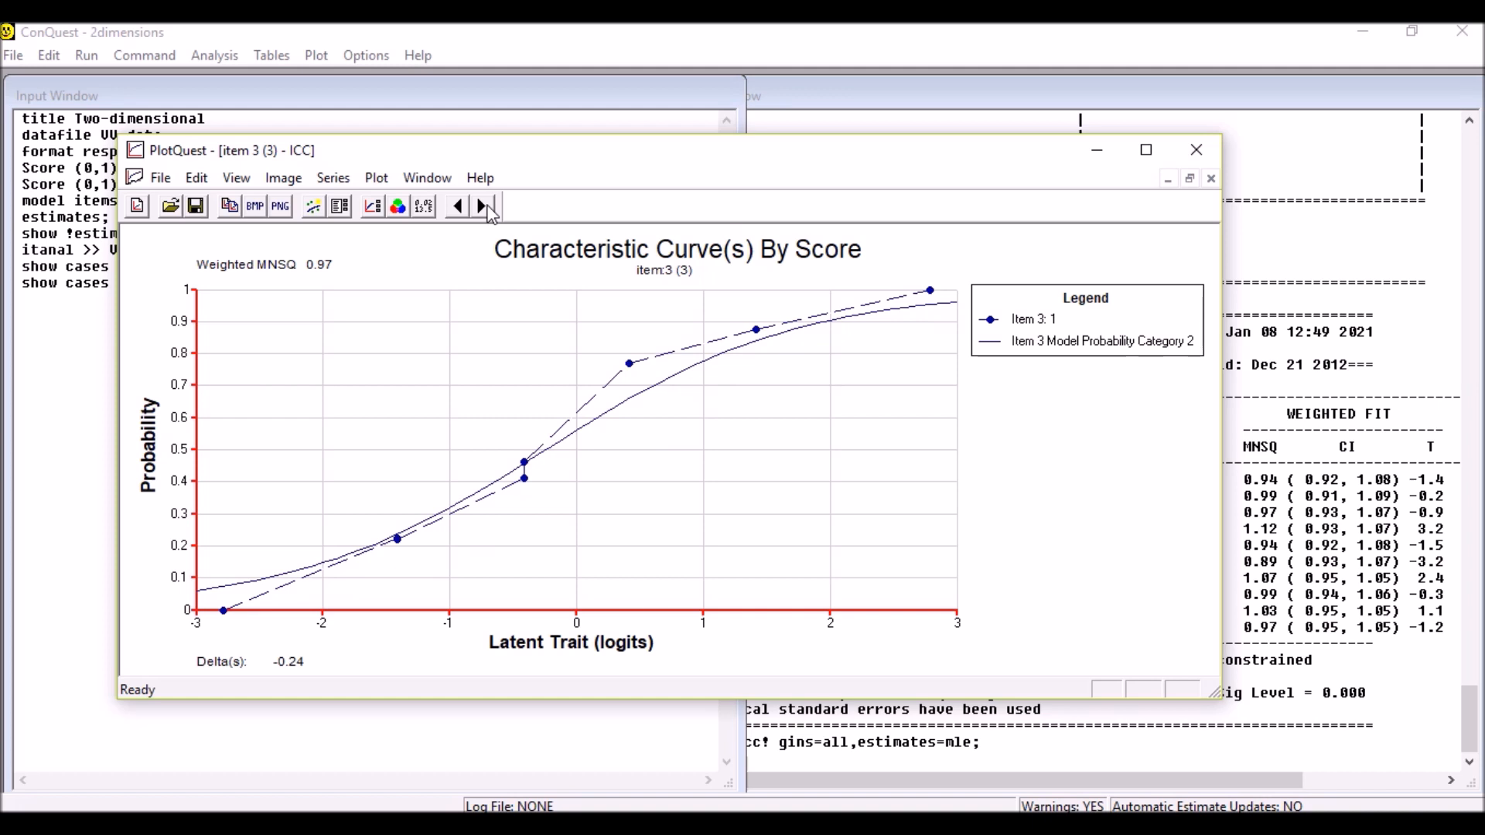
pyautogui.click(486, 206)
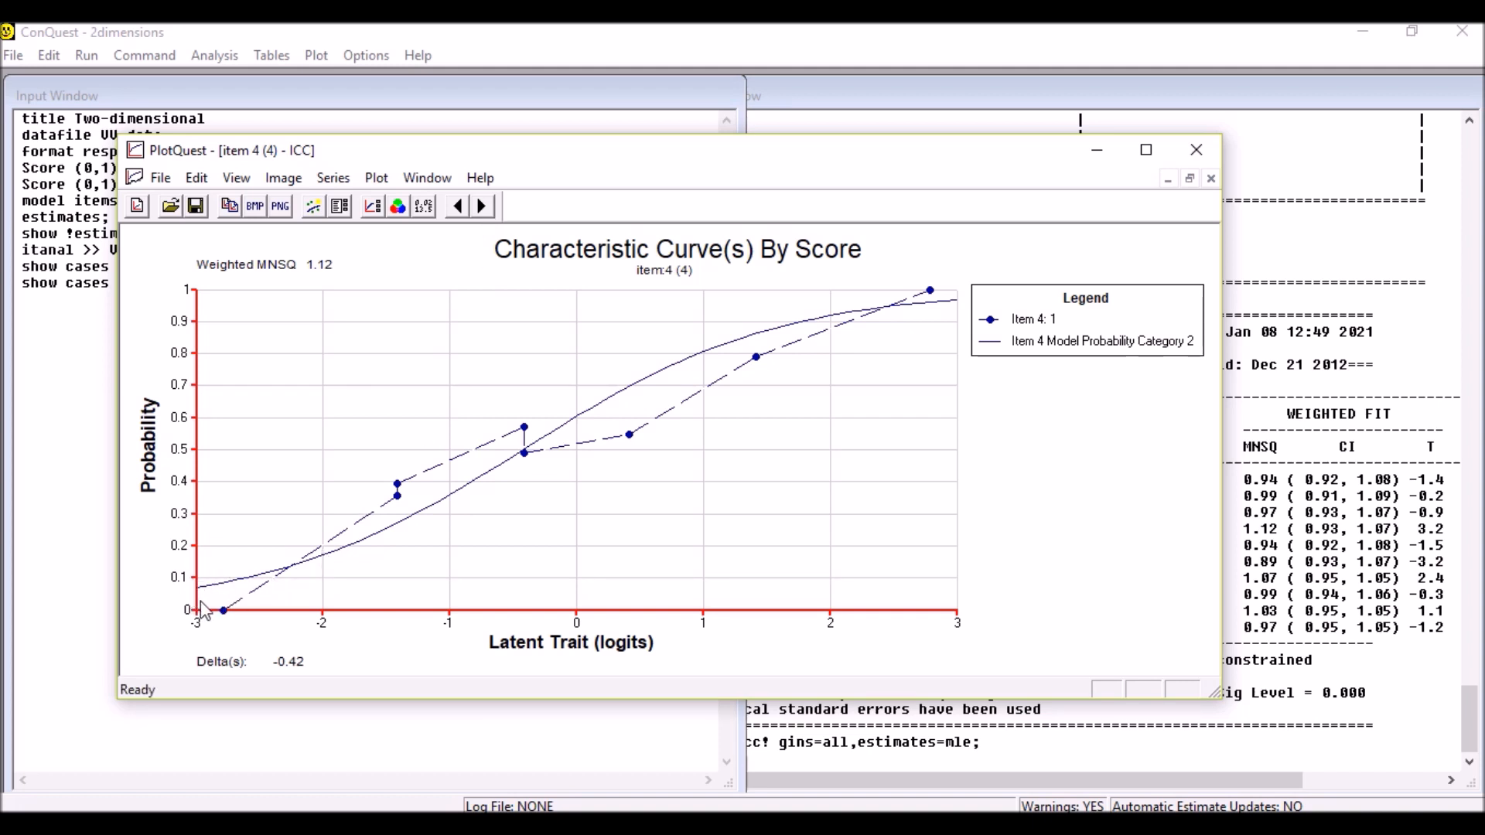
# Step: Page through the remaining item characteristic curves and close the plot window
pyautogui.click(482, 206)
pyautogui.click(483, 205)
pyautogui.click(482, 206)
pyautogui.click(482, 206)
pyautogui.click(483, 205)
pyautogui.click(483, 206)
pyautogui.click(482, 206)
pyautogui.click(483, 206)
pyautogui.click(483, 205)
pyautogui.click(483, 206)
pyautogui.click(482, 206)
pyautogui.click(482, 206)
pyautogui.click(483, 205)
pyautogui.click(483, 206)
pyautogui.click(482, 206)
pyautogui.click(483, 206)
pyautogui.click(483, 205)
pyautogui.click(483, 206)
pyautogui.click(482, 205)
pyautogui.click(483, 206)
pyautogui.click(483, 206)
pyautogui.click(483, 206)
pyautogui.click(482, 205)
pyautogui.click(482, 205)
pyautogui.click(482, 206)
pyautogui.click(1196, 150)
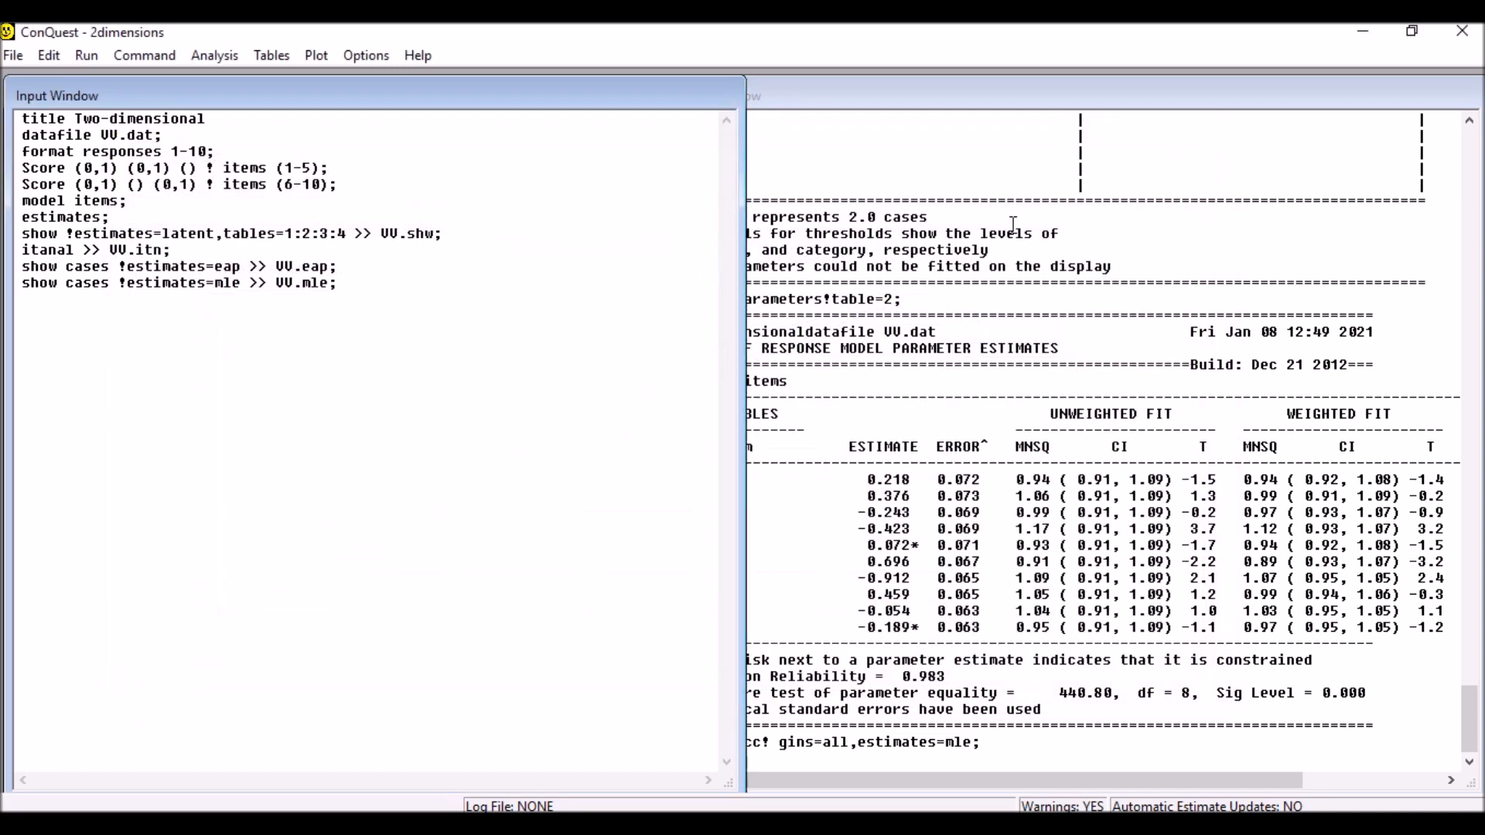
# Step: Plot the cumulative item characteristic curves for all items using MLE estimates
pyautogui.click(326, 62)
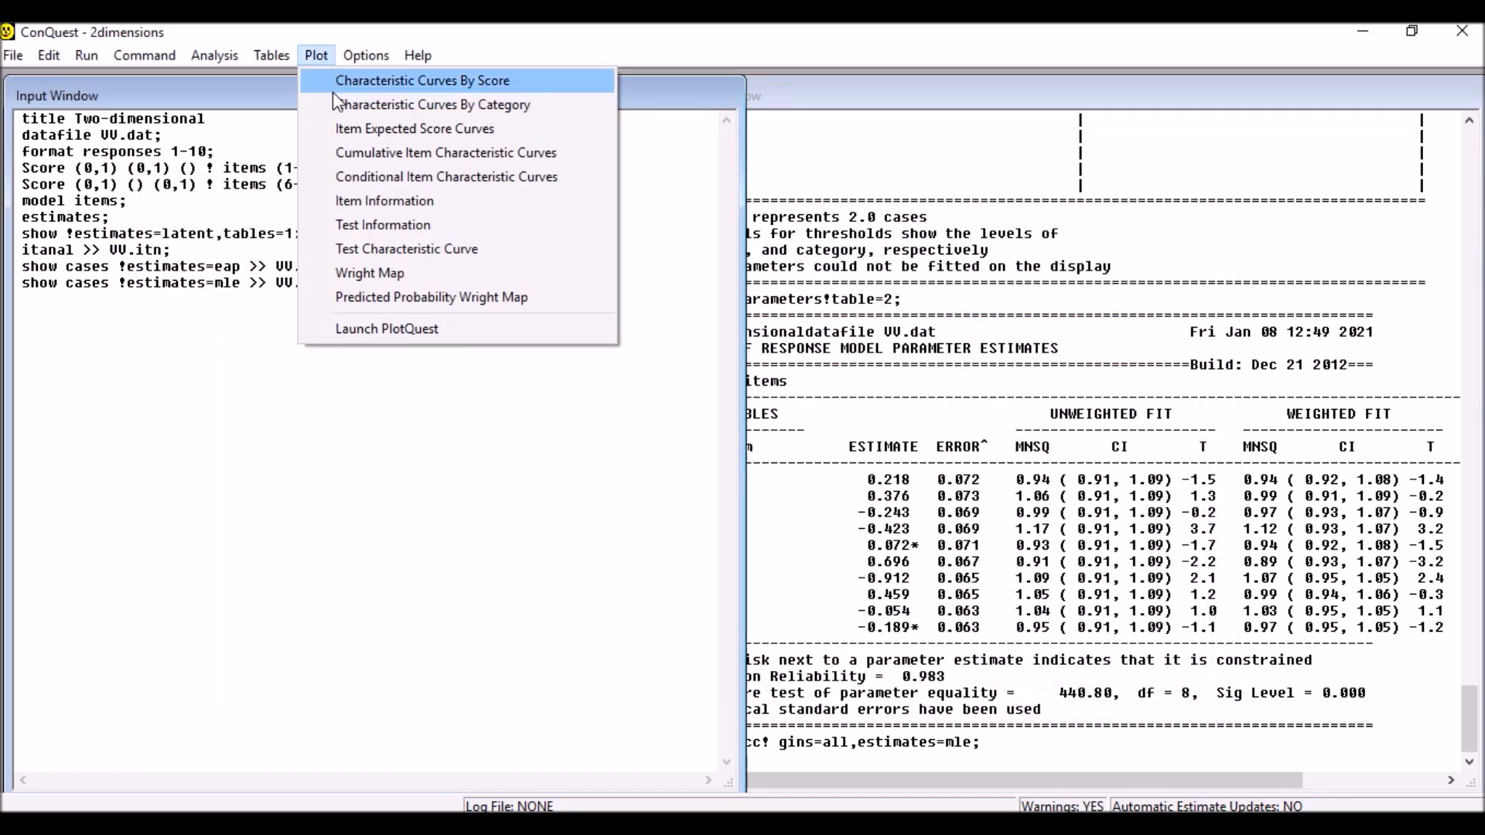
pyautogui.click(370, 159)
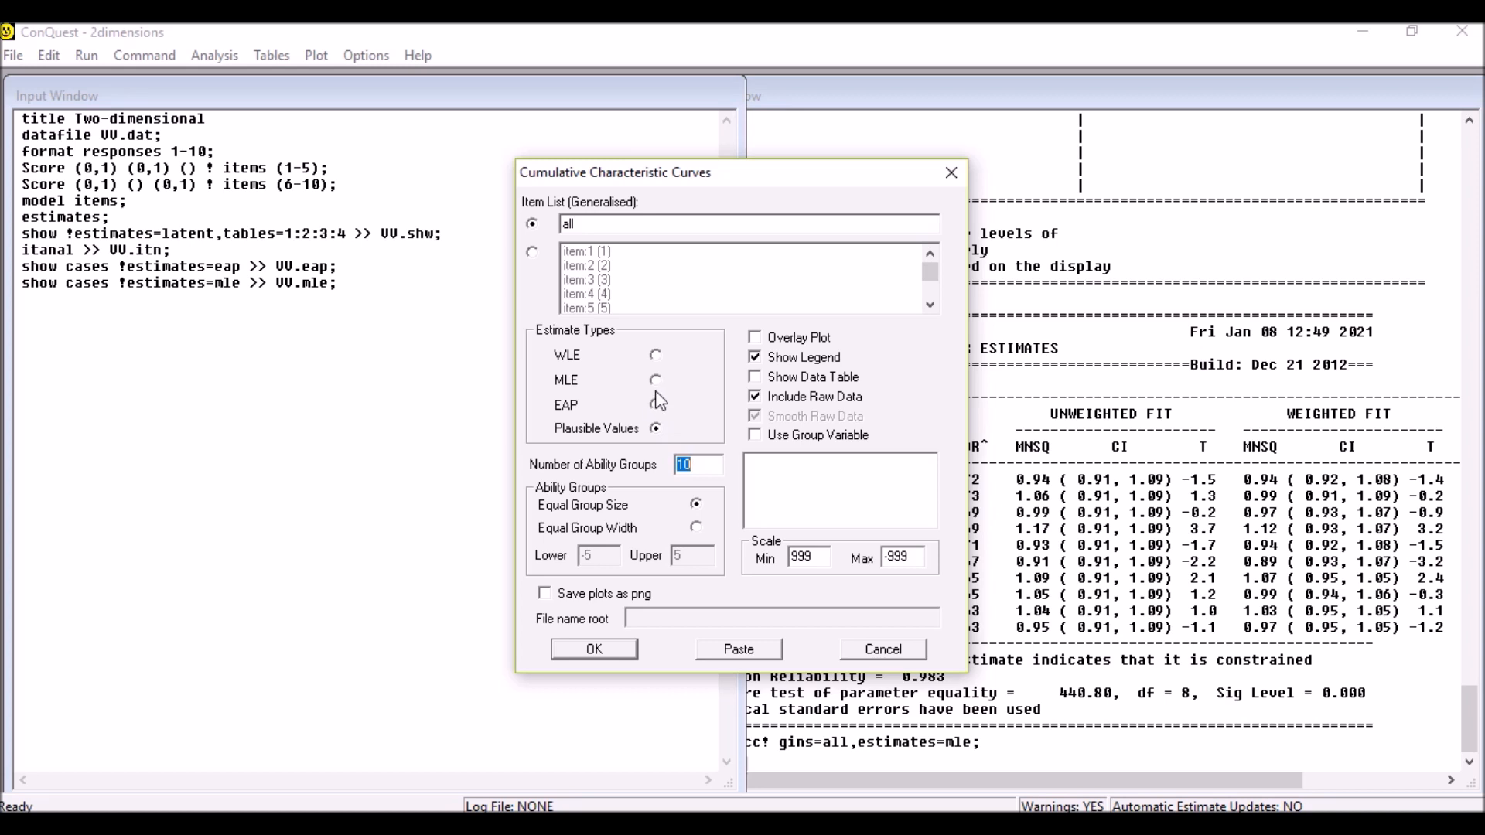
pyautogui.click(593, 649)
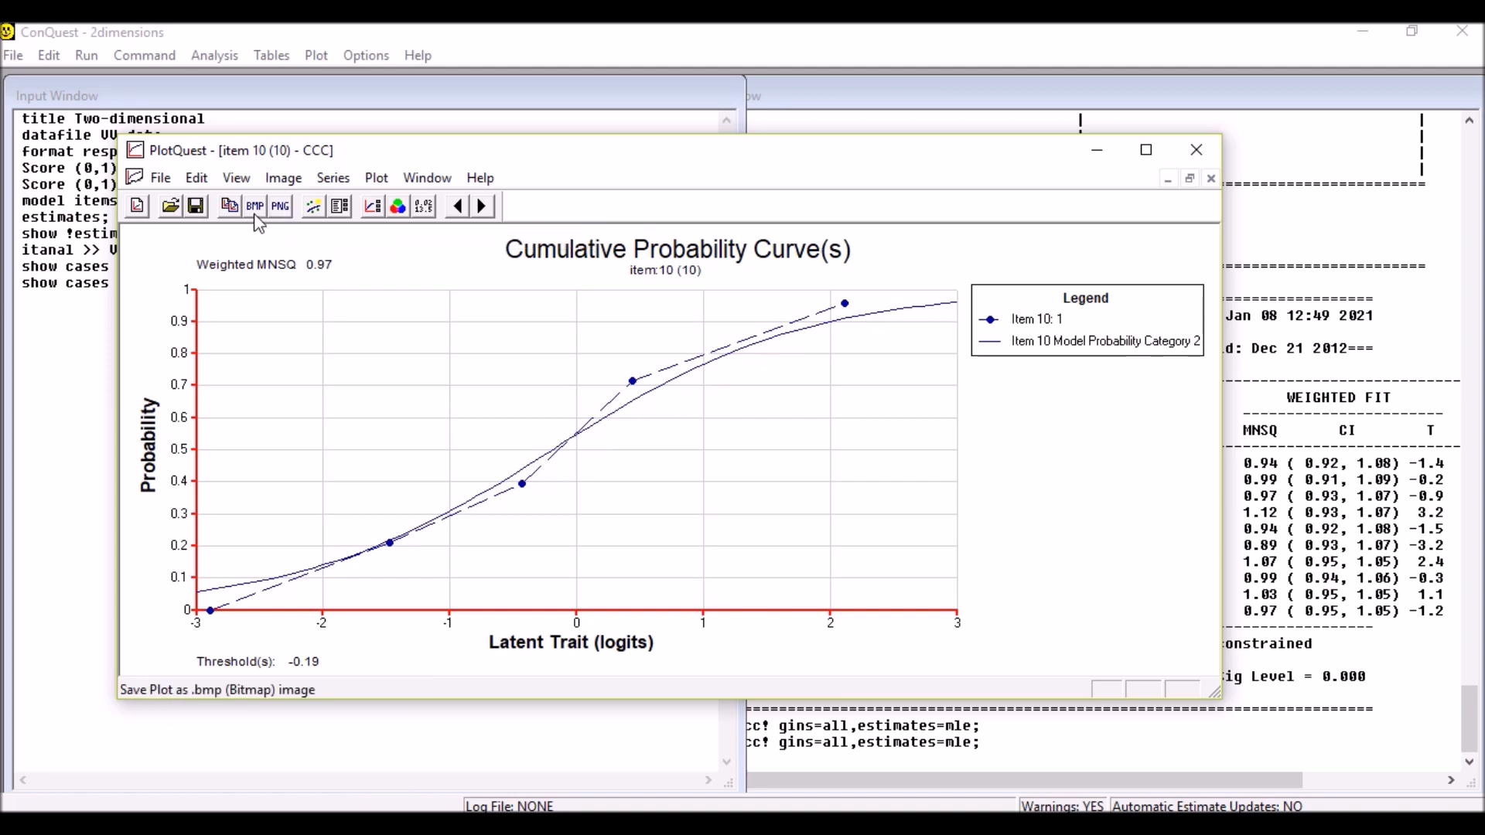
# Step: Set the background colour of the item 10 cumulative probability plot to Blue
pyautogui.click(398, 206)
pyautogui.moveTo(663, 292); pyautogui.dragTo(646, 290)
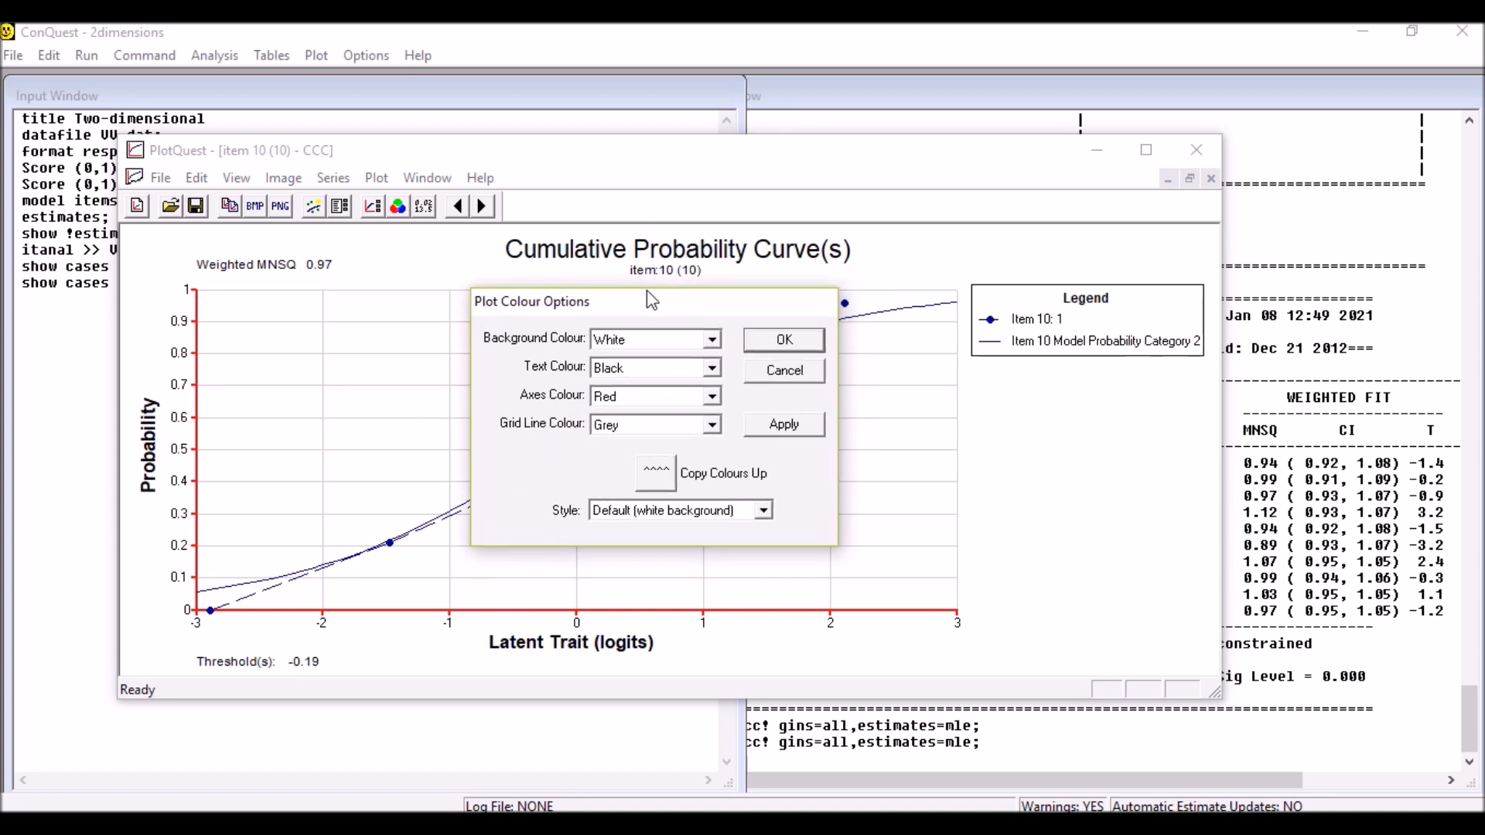
pyautogui.click(711, 339)
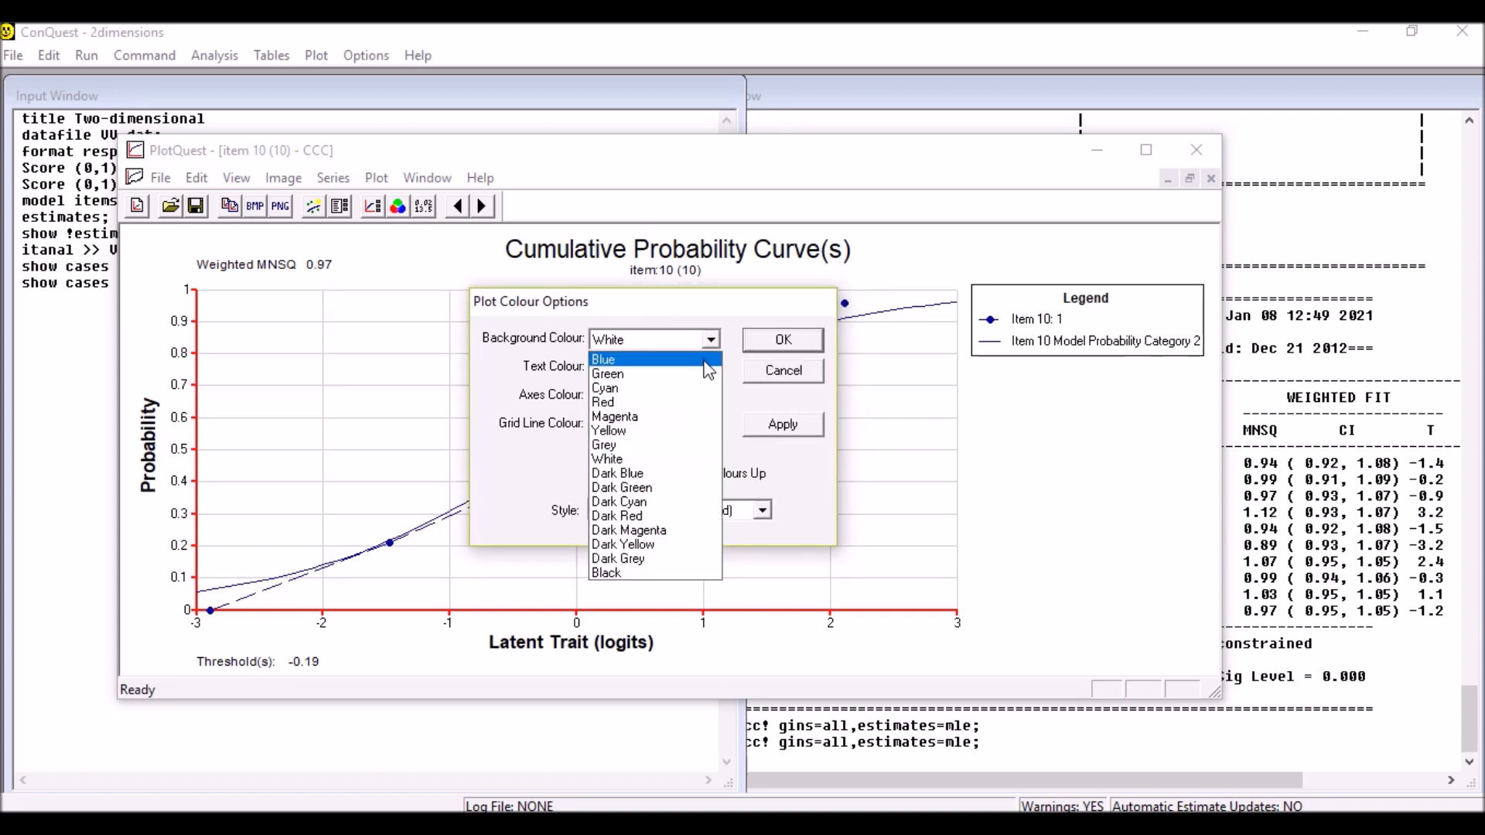
pyautogui.click(706, 372)
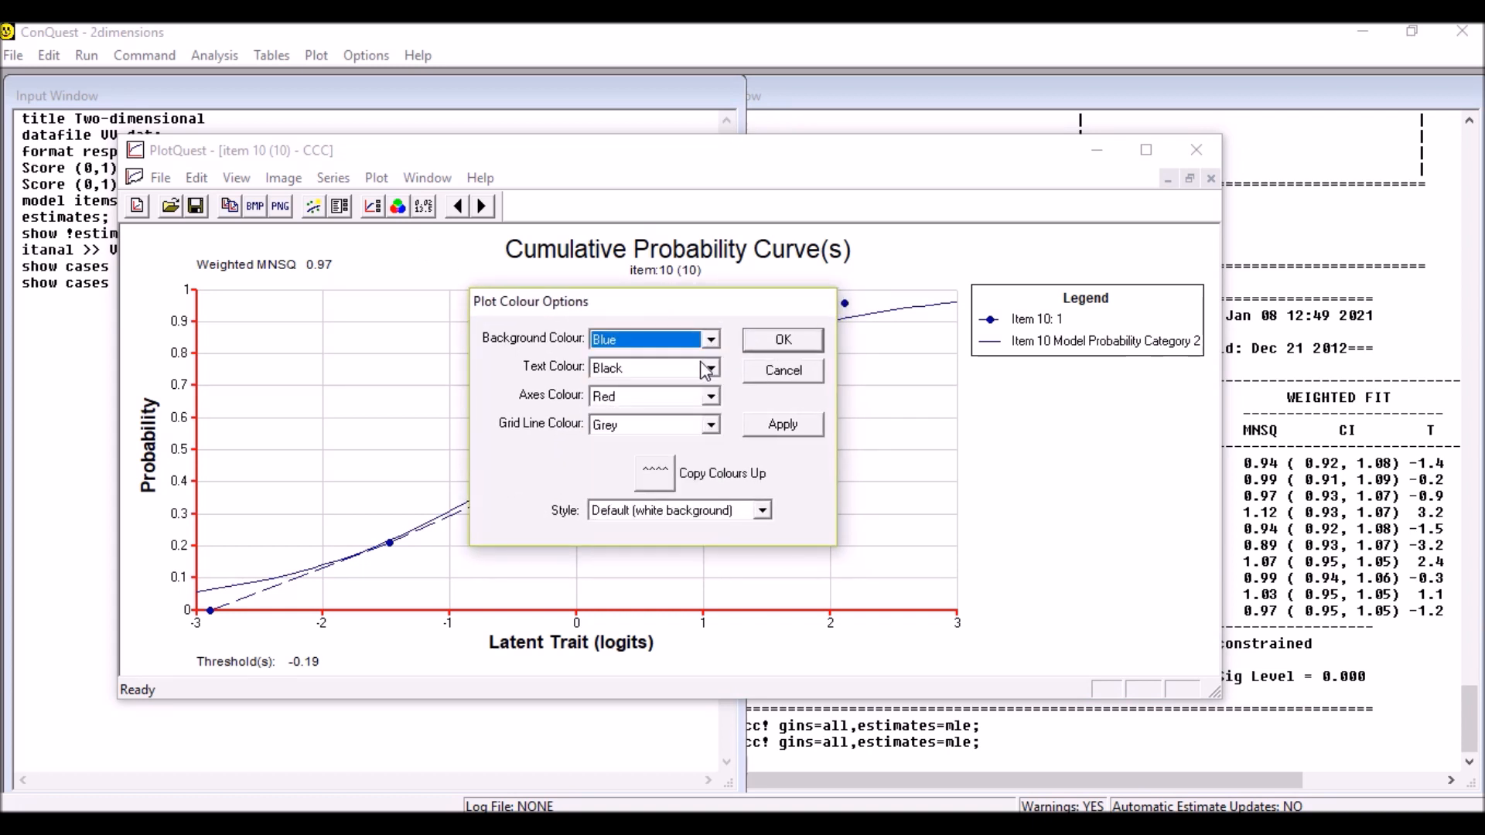
pyautogui.click(790, 341)
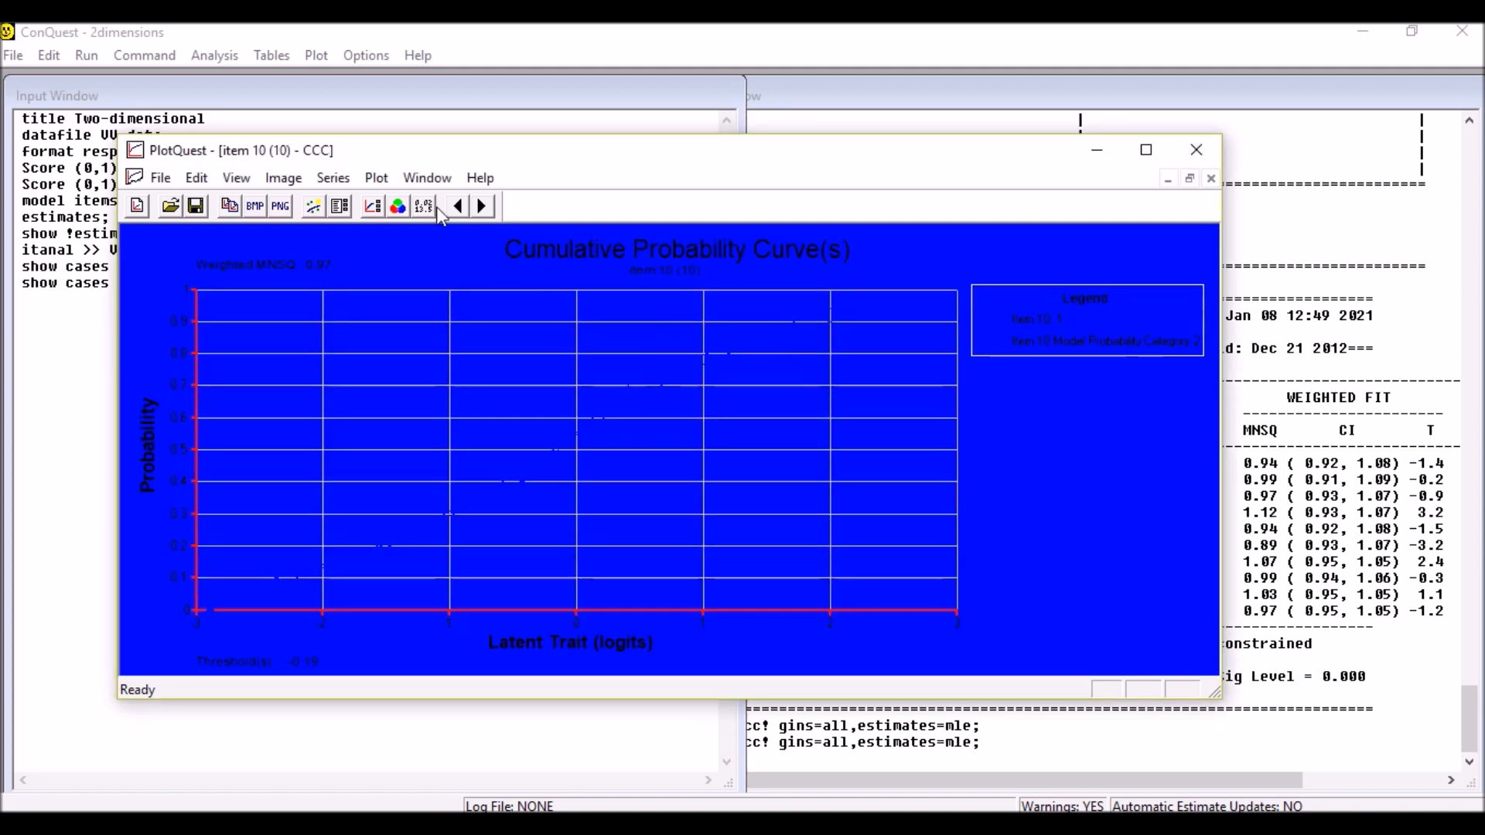
# Step: Set the cumulative probability plot's background colour back to White and close the plot window
pyautogui.click(399, 210)
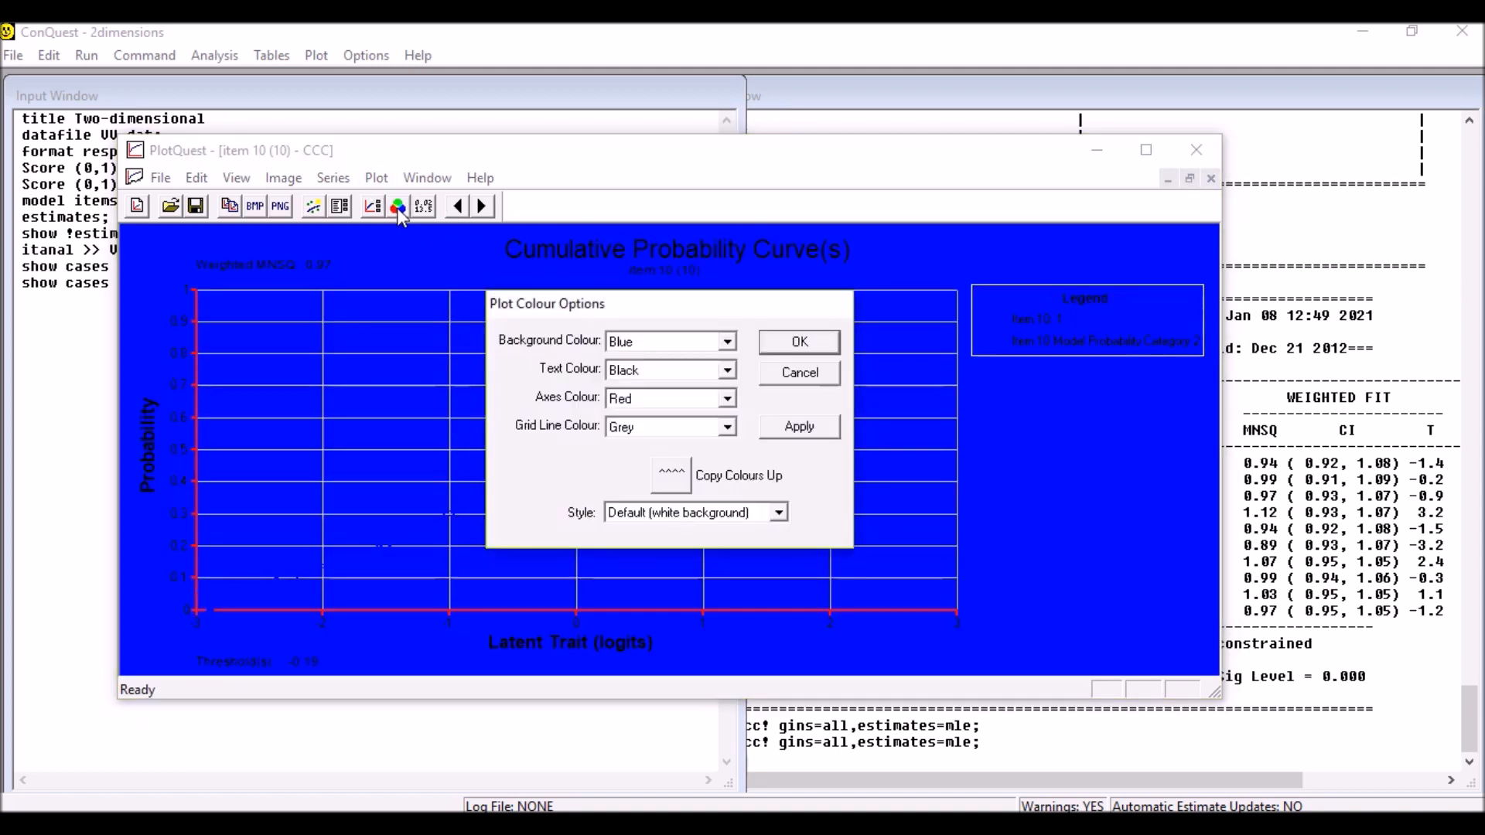
pyautogui.click(727, 342)
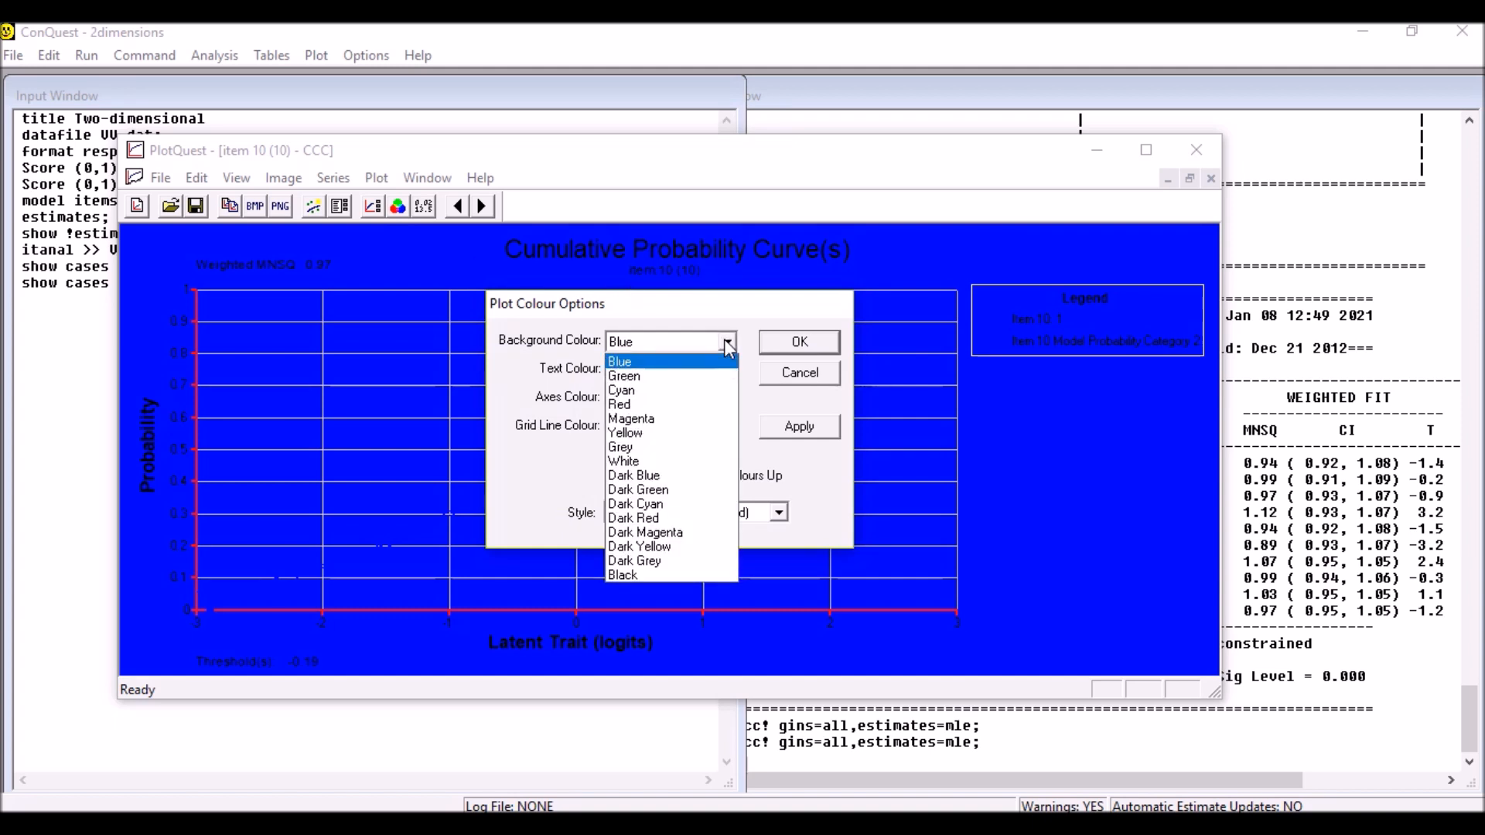
pyautogui.click(652, 461)
pyautogui.click(774, 345)
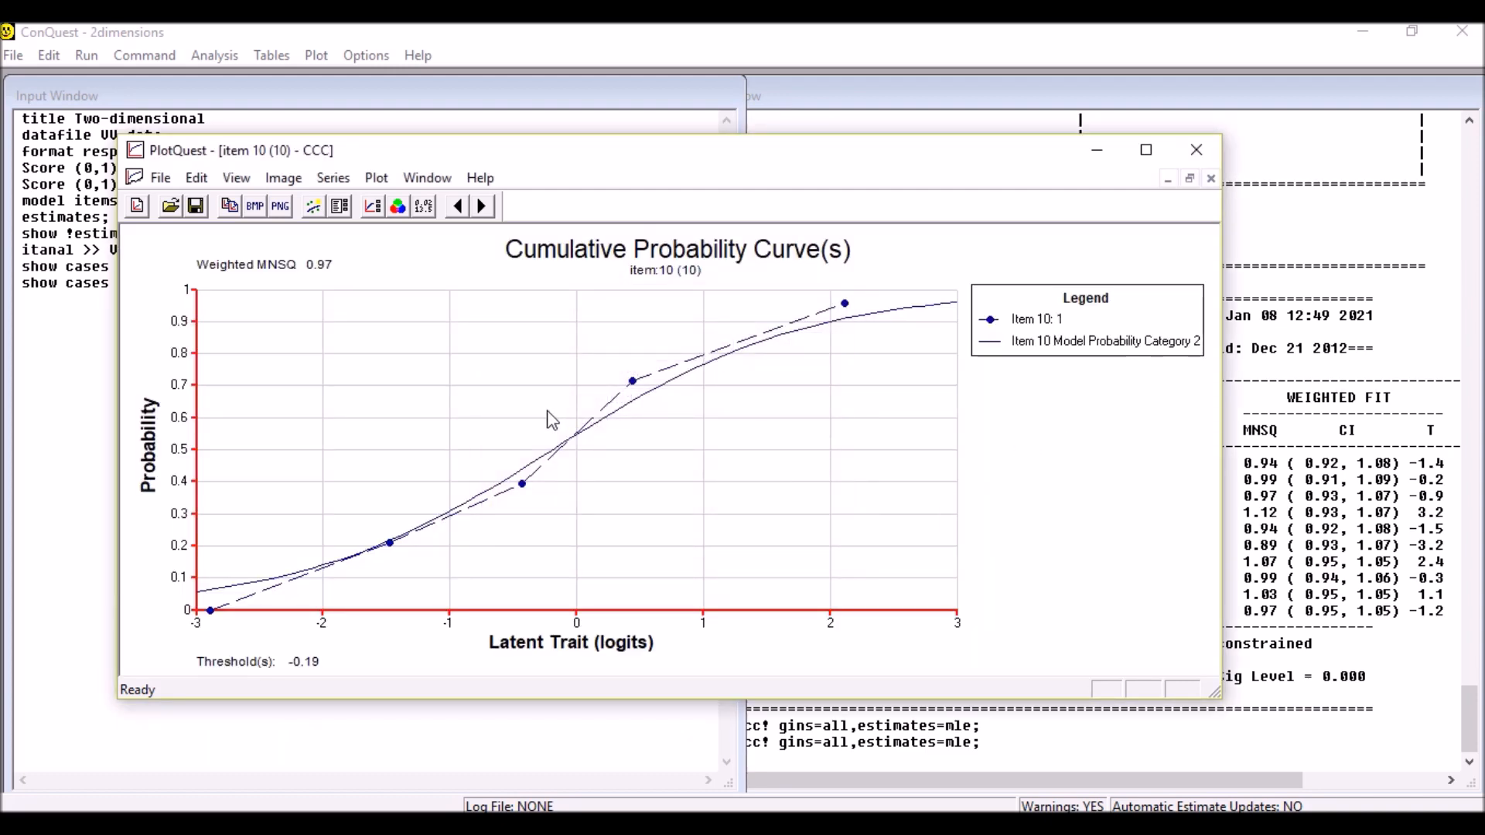
pyautogui.click(1196, 149)
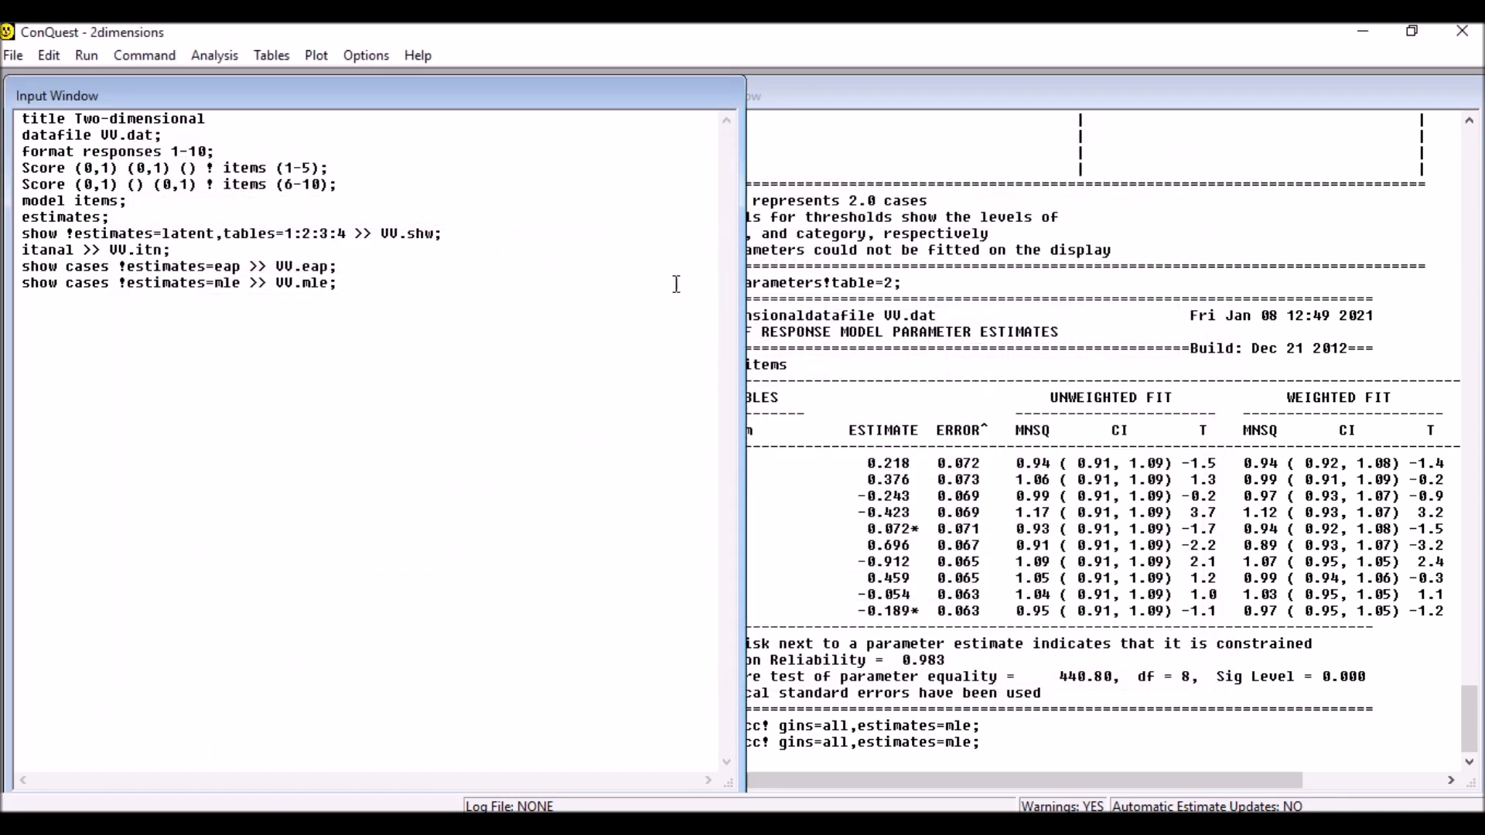
# Step: Try to plot the test characteristic curve for all items
pyautogui.click(316, 56)
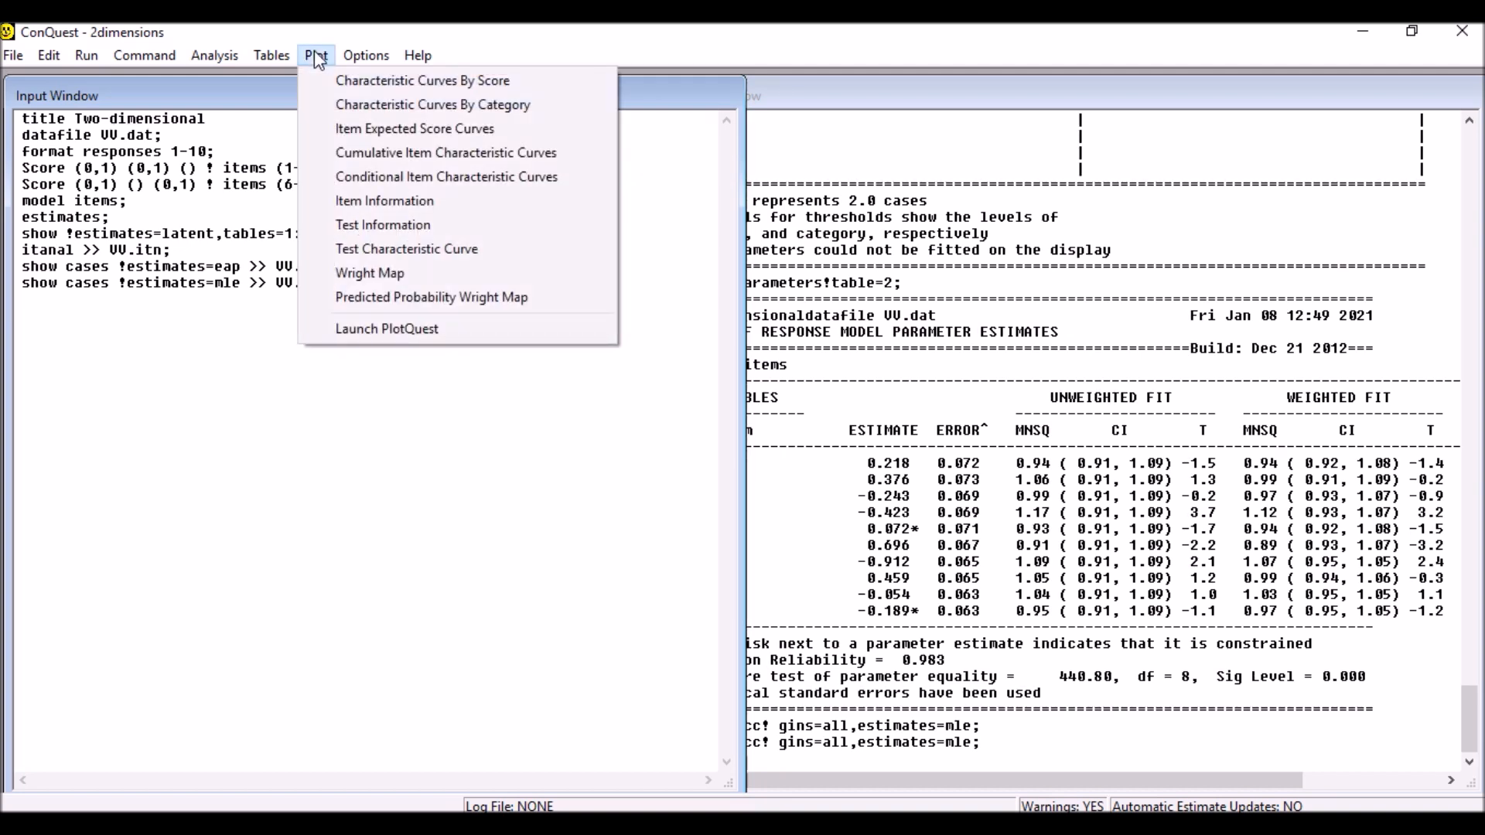
pyautogui.click(452, 249)
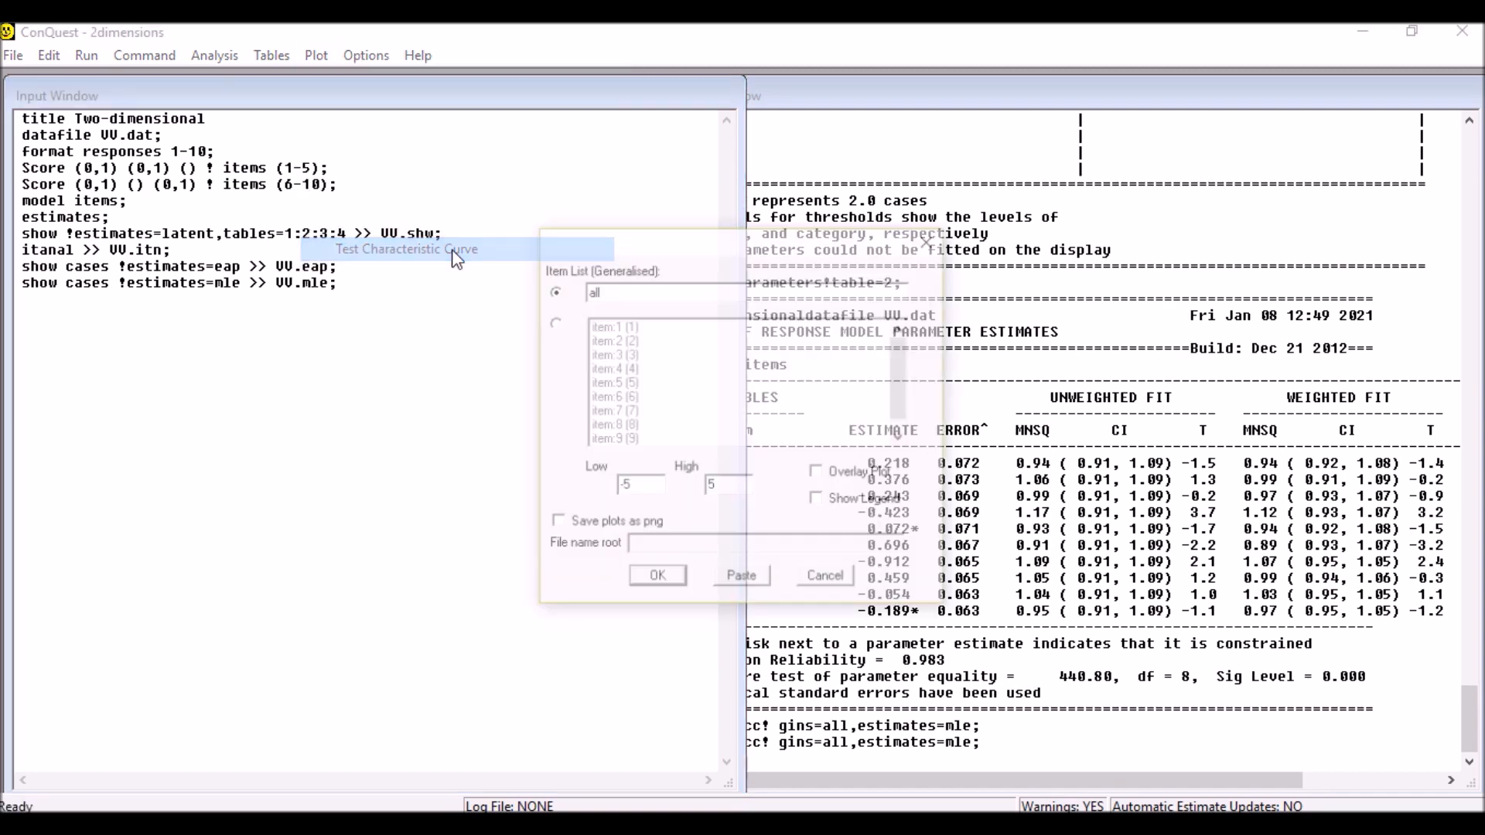
pyautogui.click(657, 580)
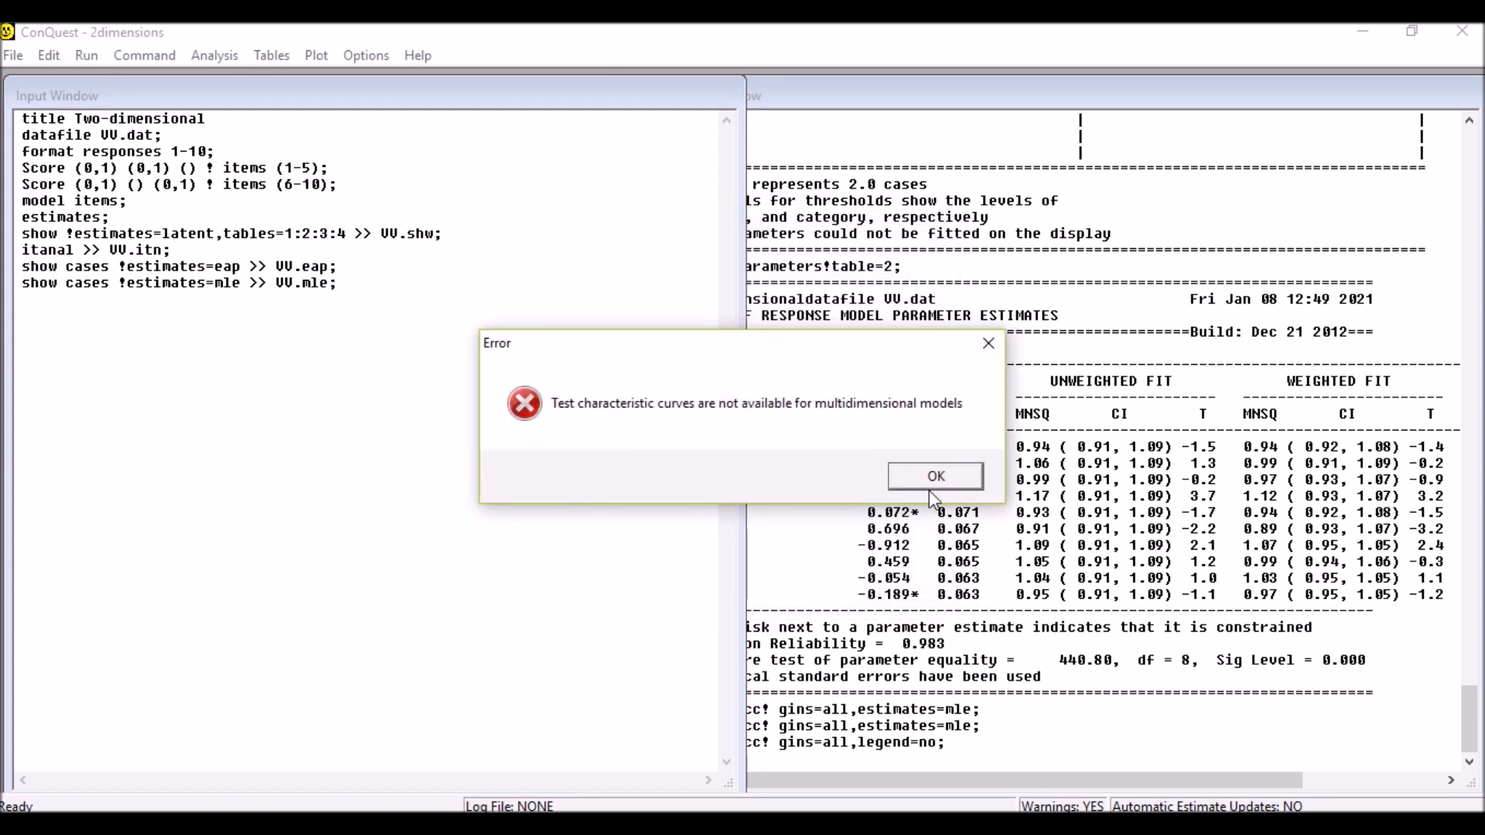
# Step: Dismiss the test characteristic curve error and plot the Wright map for all items using MLE estimates
pyautogui.click(948, 476)
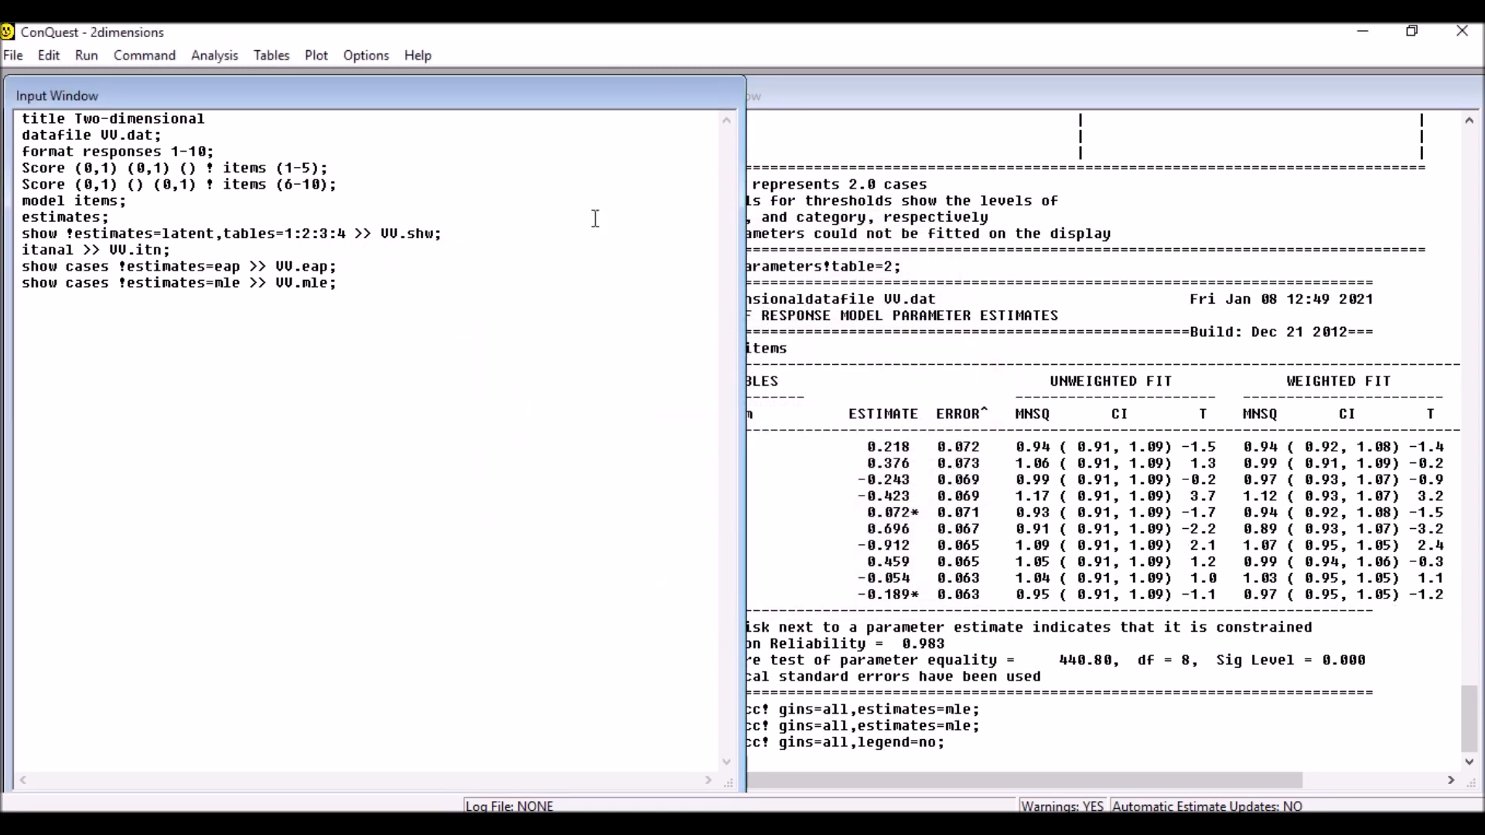
pyautogui.click(308, 56)
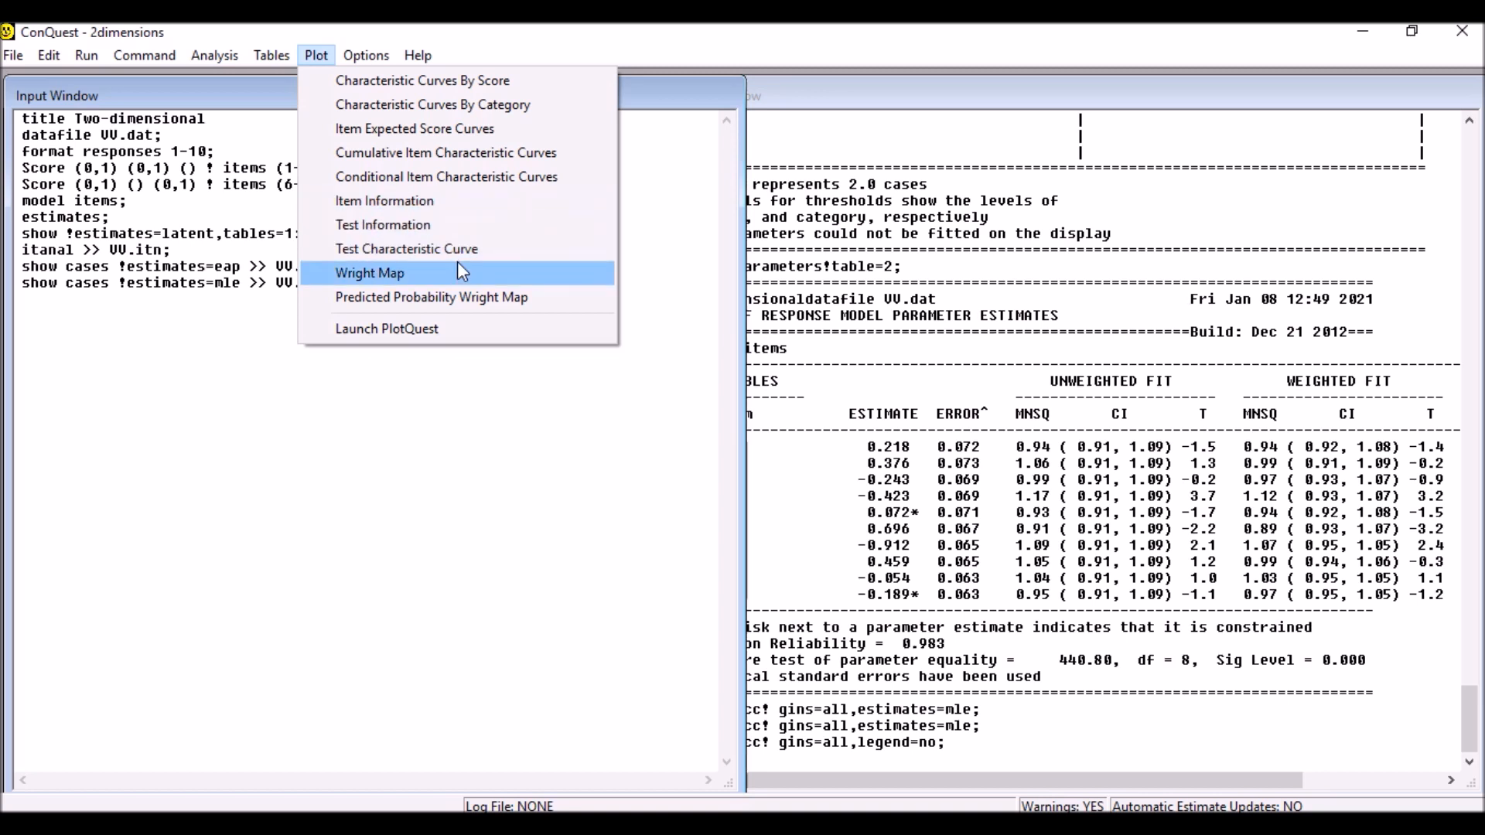
pyautogui.click(414, 277)
pyautogui.moveTo(721, 190); pyautogui.dragTo(647, 145)
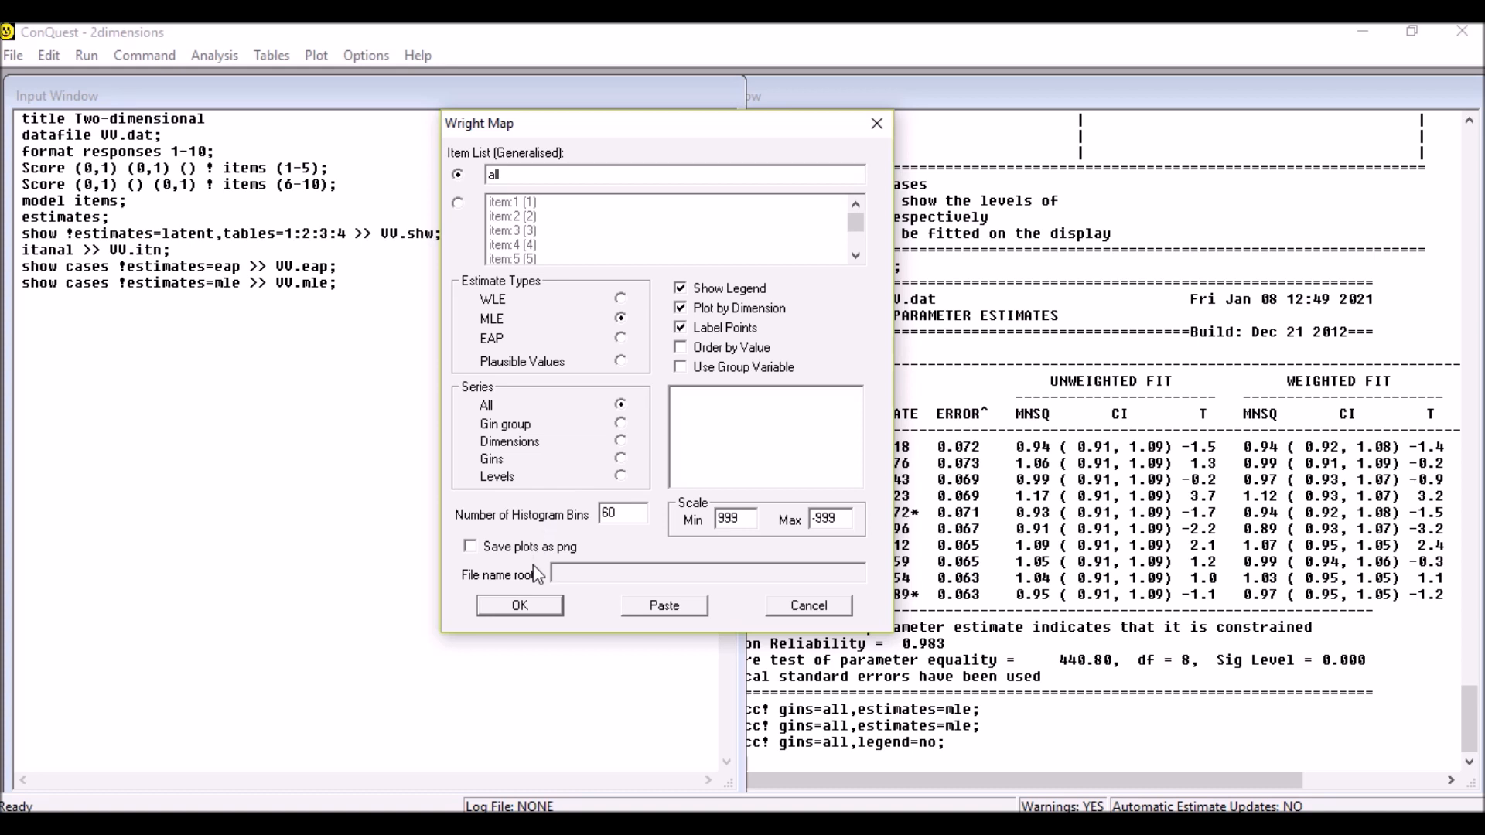
pyautogui.click(516, 610)
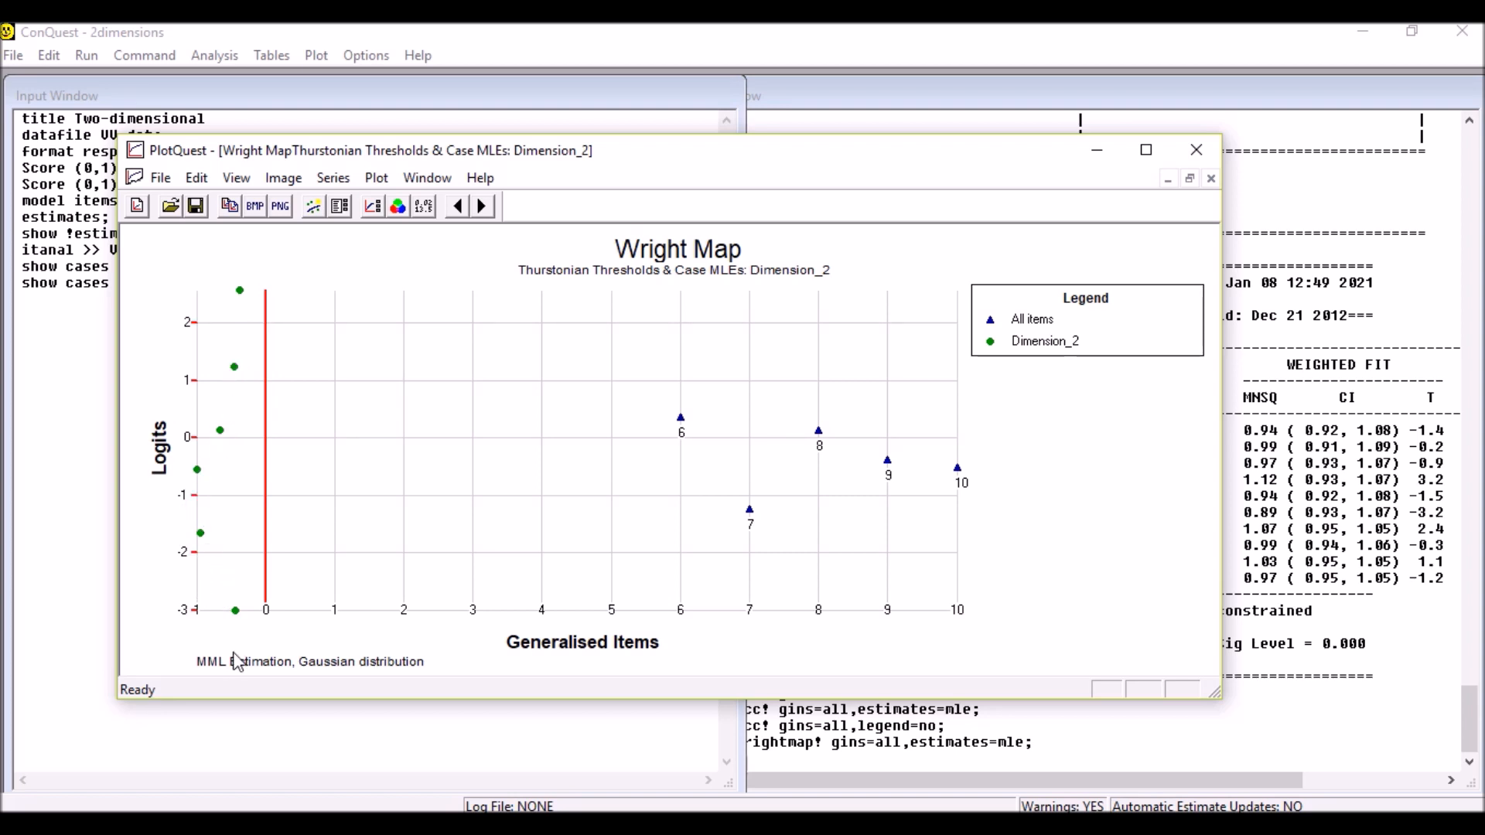
# Step: Plot the Wright map for all items using plausible values, with points labelled and plotted by dimension
pyautogui.click(315, 56)
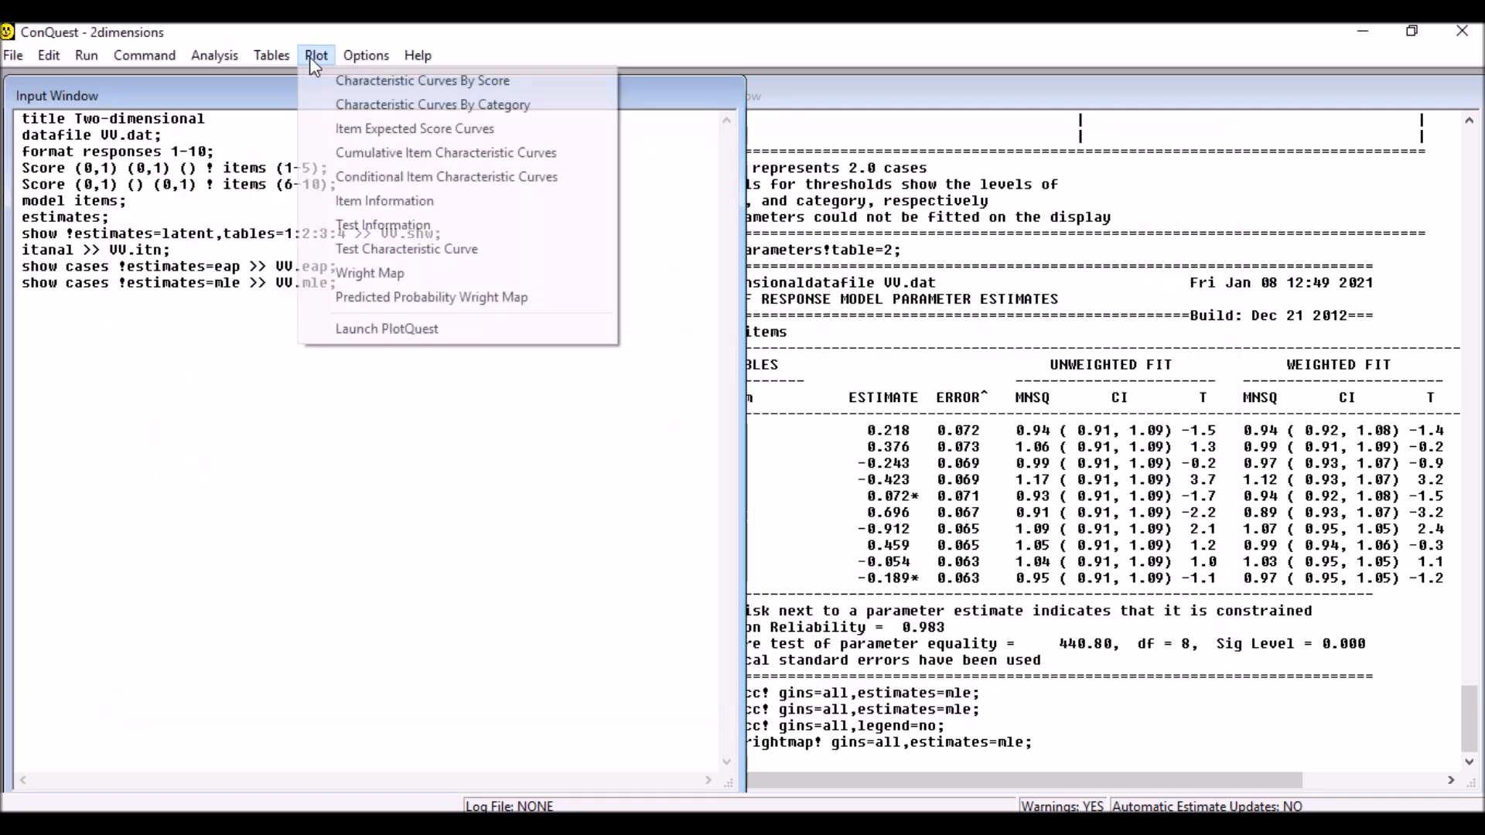
pyautogui.click(383, 267)
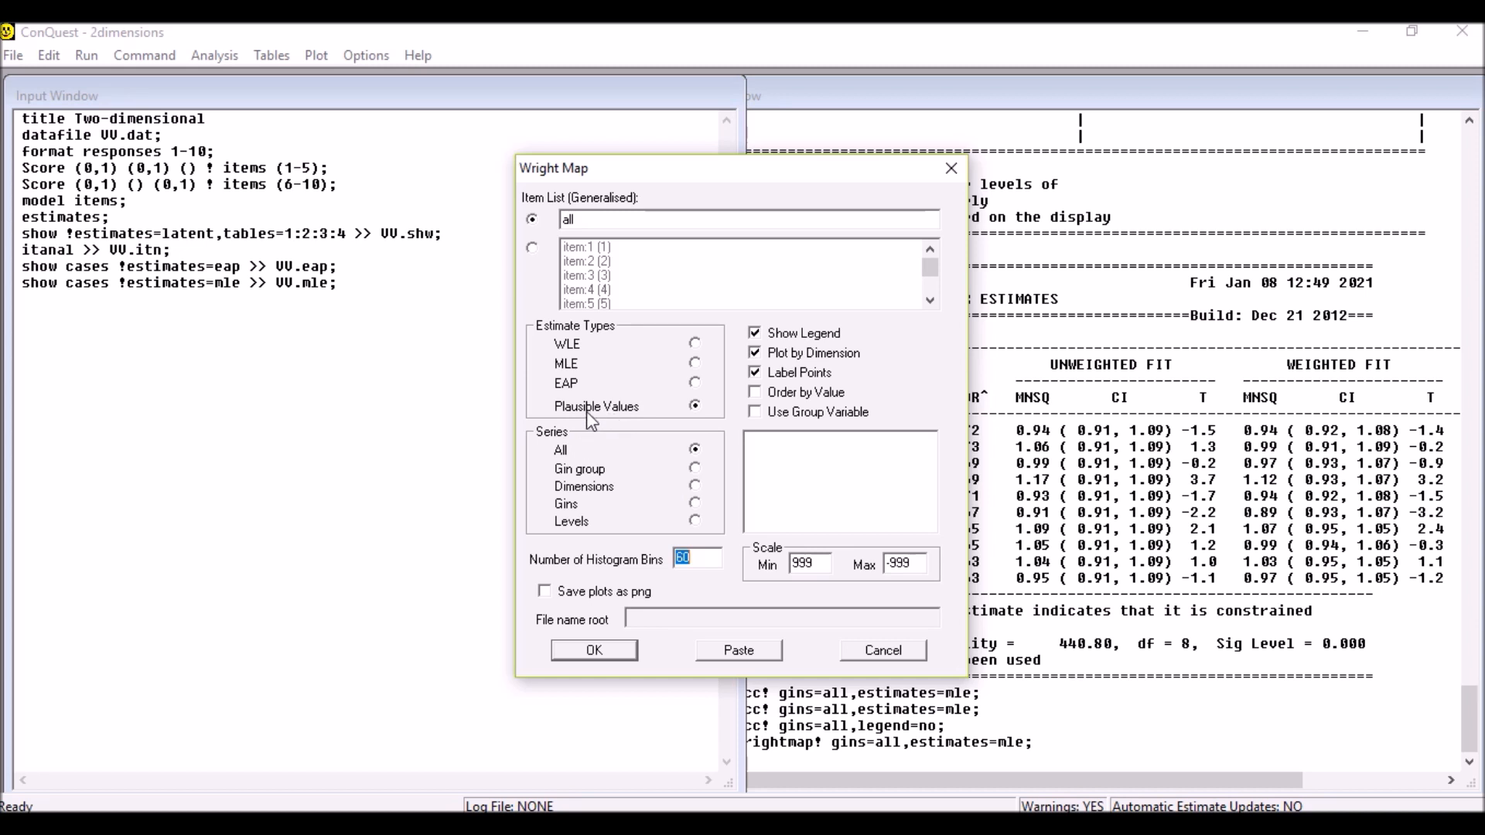
pyautogui.click(614, 648)
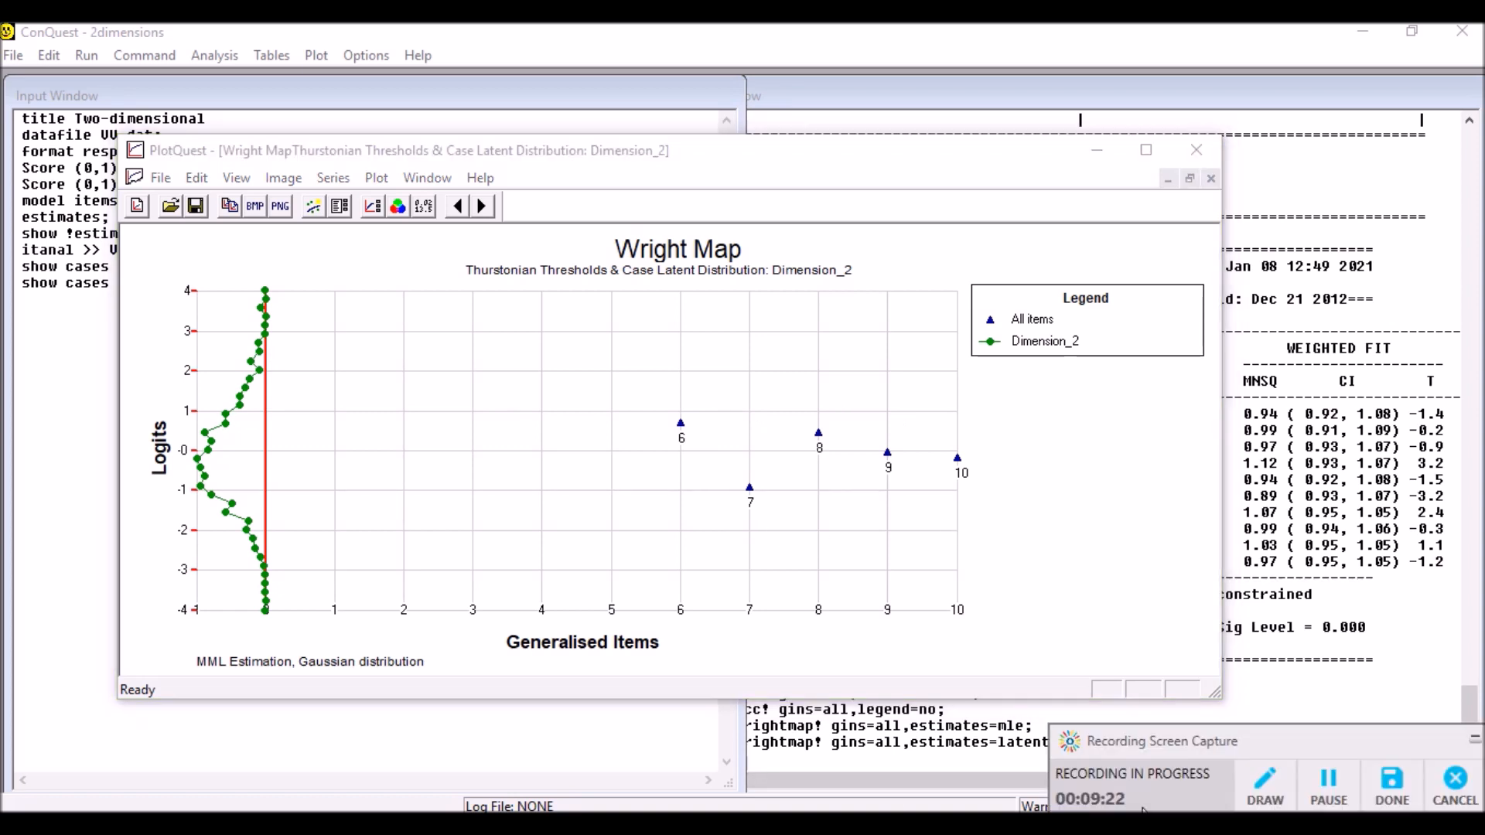
pyautogui.click(1265, 784)
pyautogui.click(1212, 670)
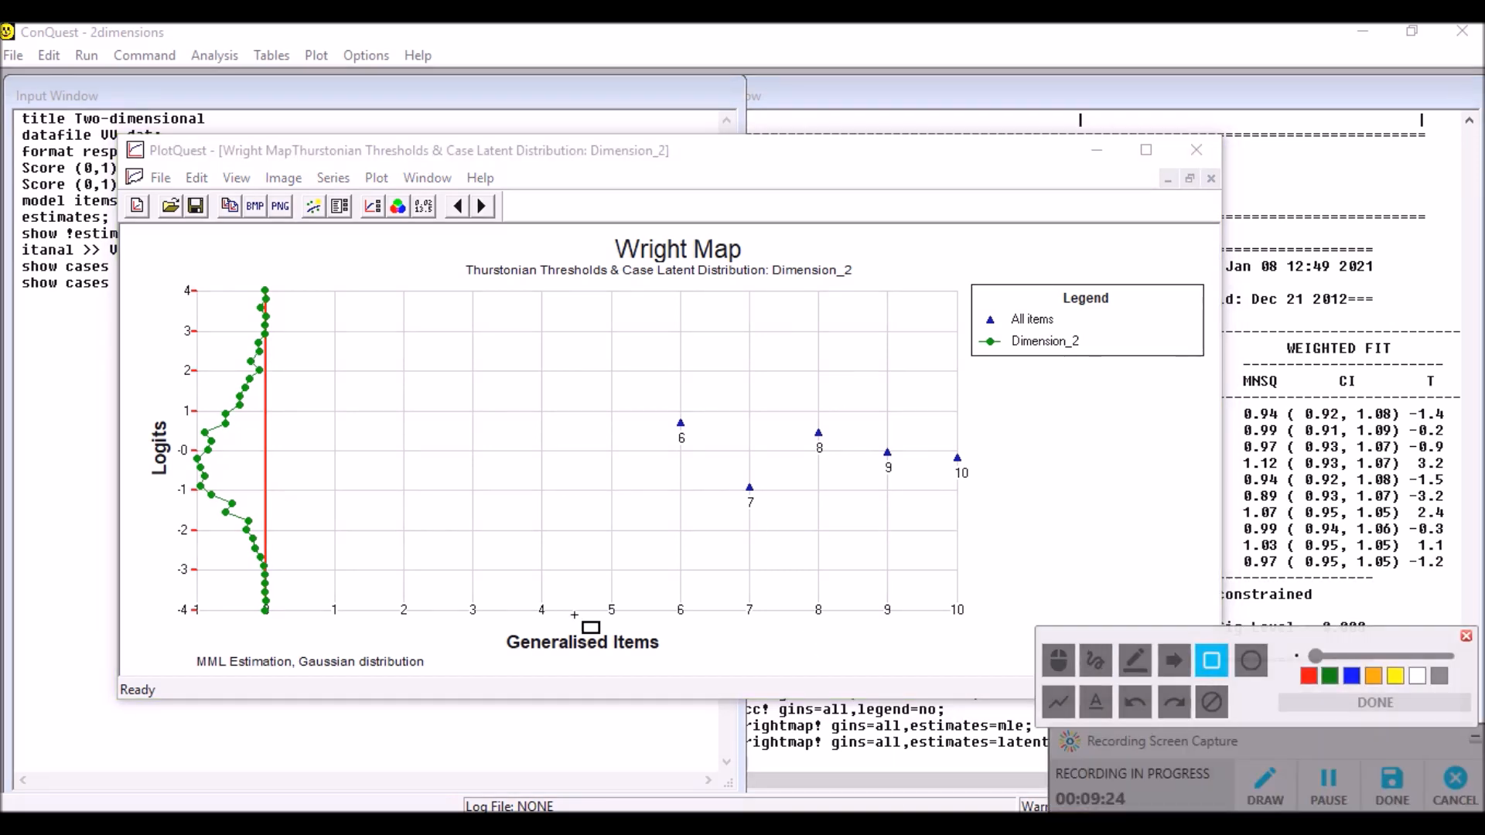
pyautogui.moveTo(634, 355)
pyautogui.mouseDown()
pyautogui.moveTo(650, 392)
pyautogui.moveTo(990, 521)
pyautogui.moveTo(997, 540)
pyautogui.mouseUp()
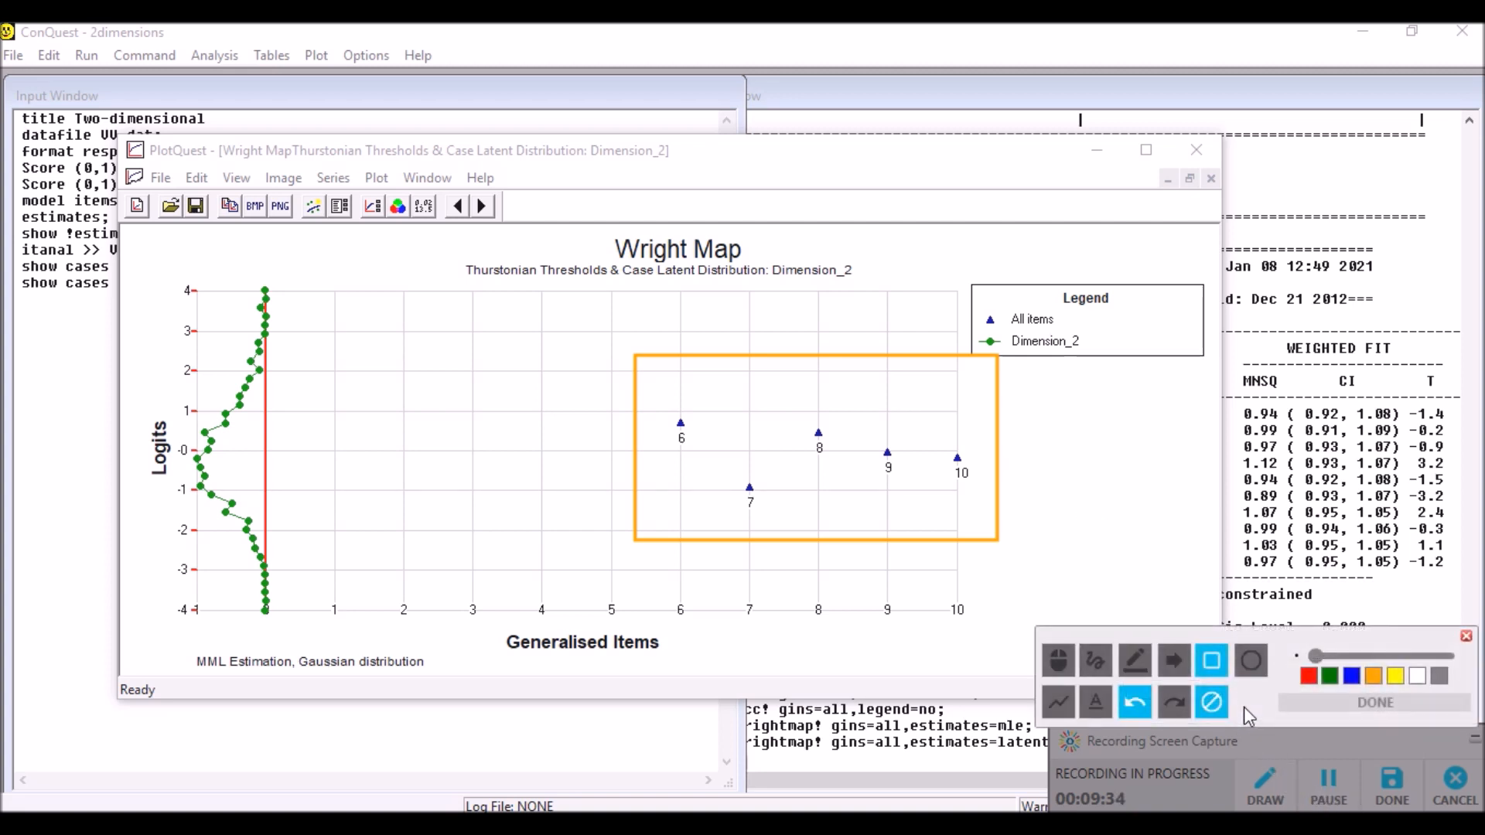
pyautogui.click(1252, 665)
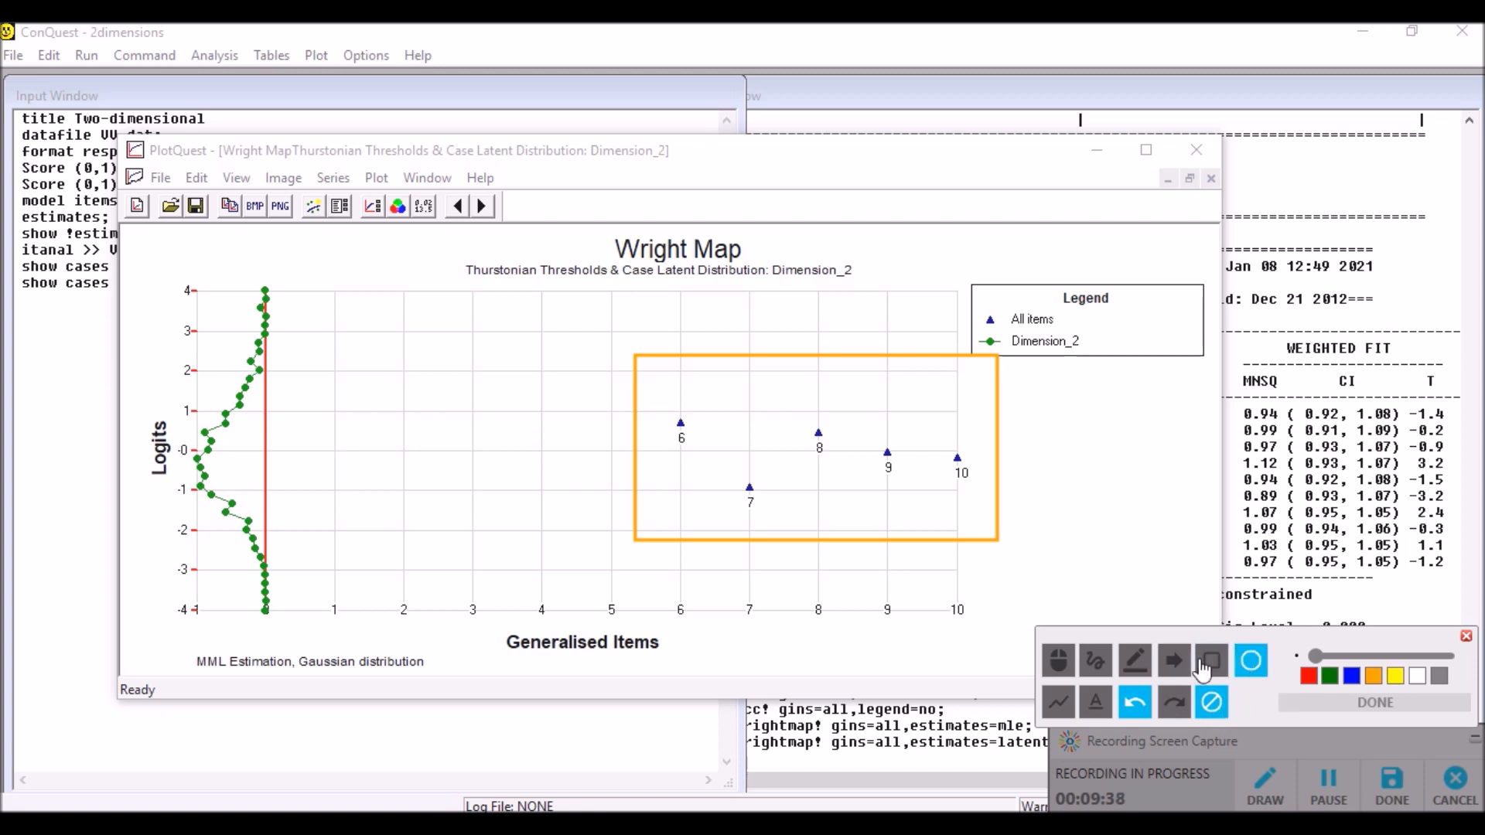
pyautogui.click(1210, 699)
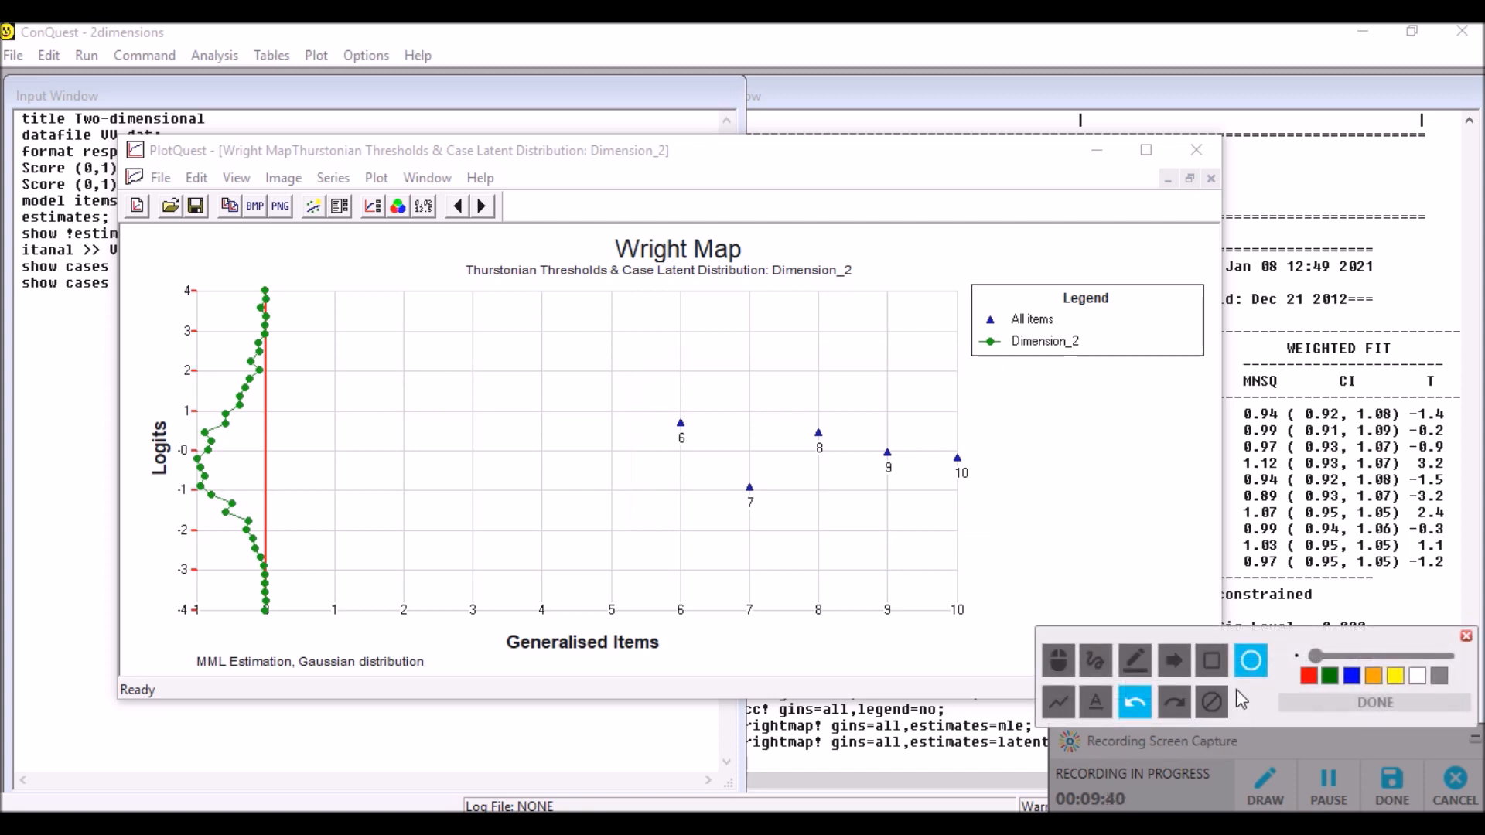
pyautogui.click(1465, 635)
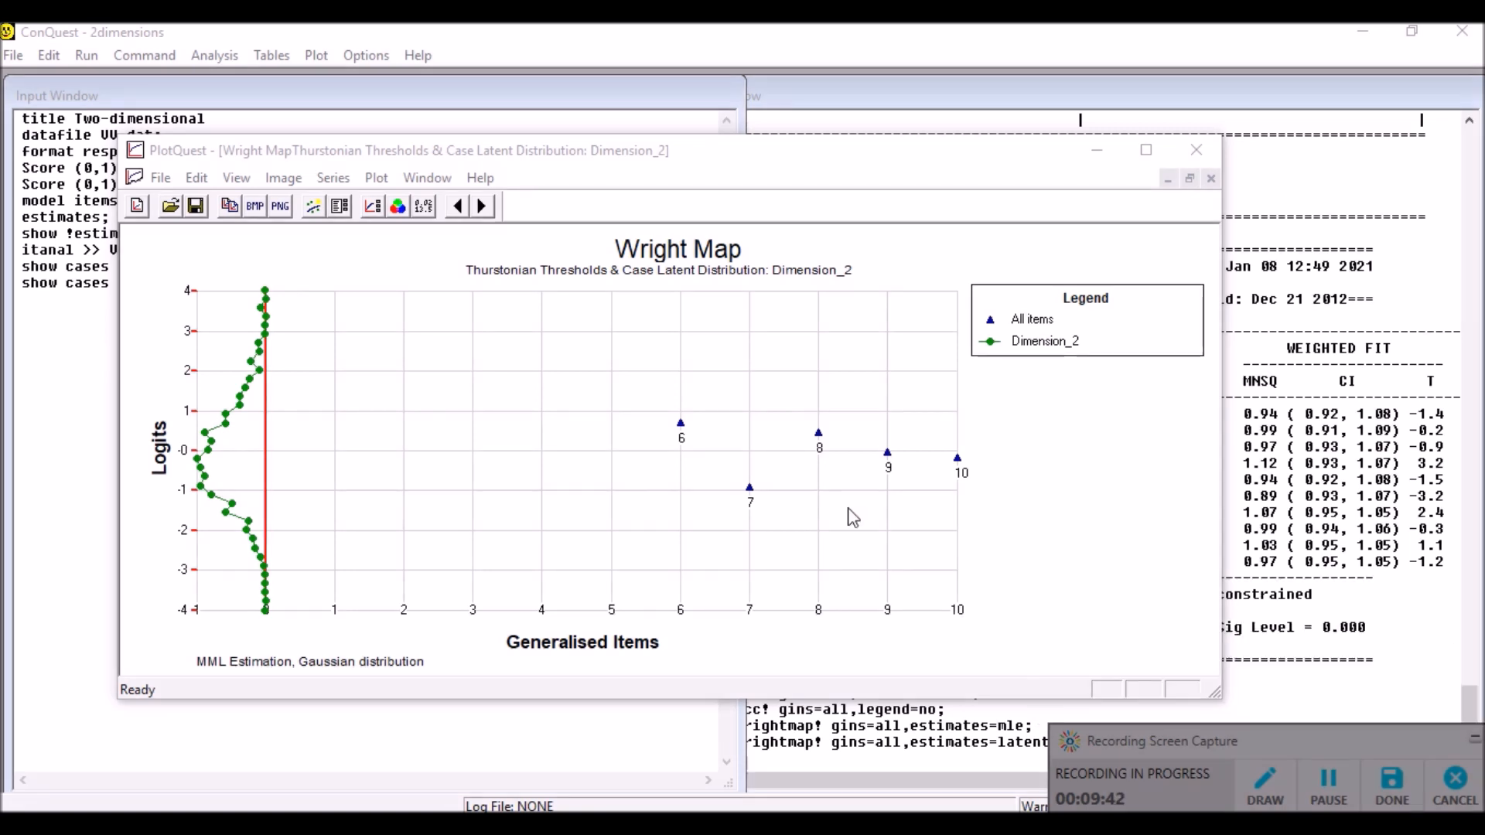
# Step: Compare the MLE and latent distribution Wright maps for dimensions 1 and 2, and close the plot window
pyautogui.click(484, 204)
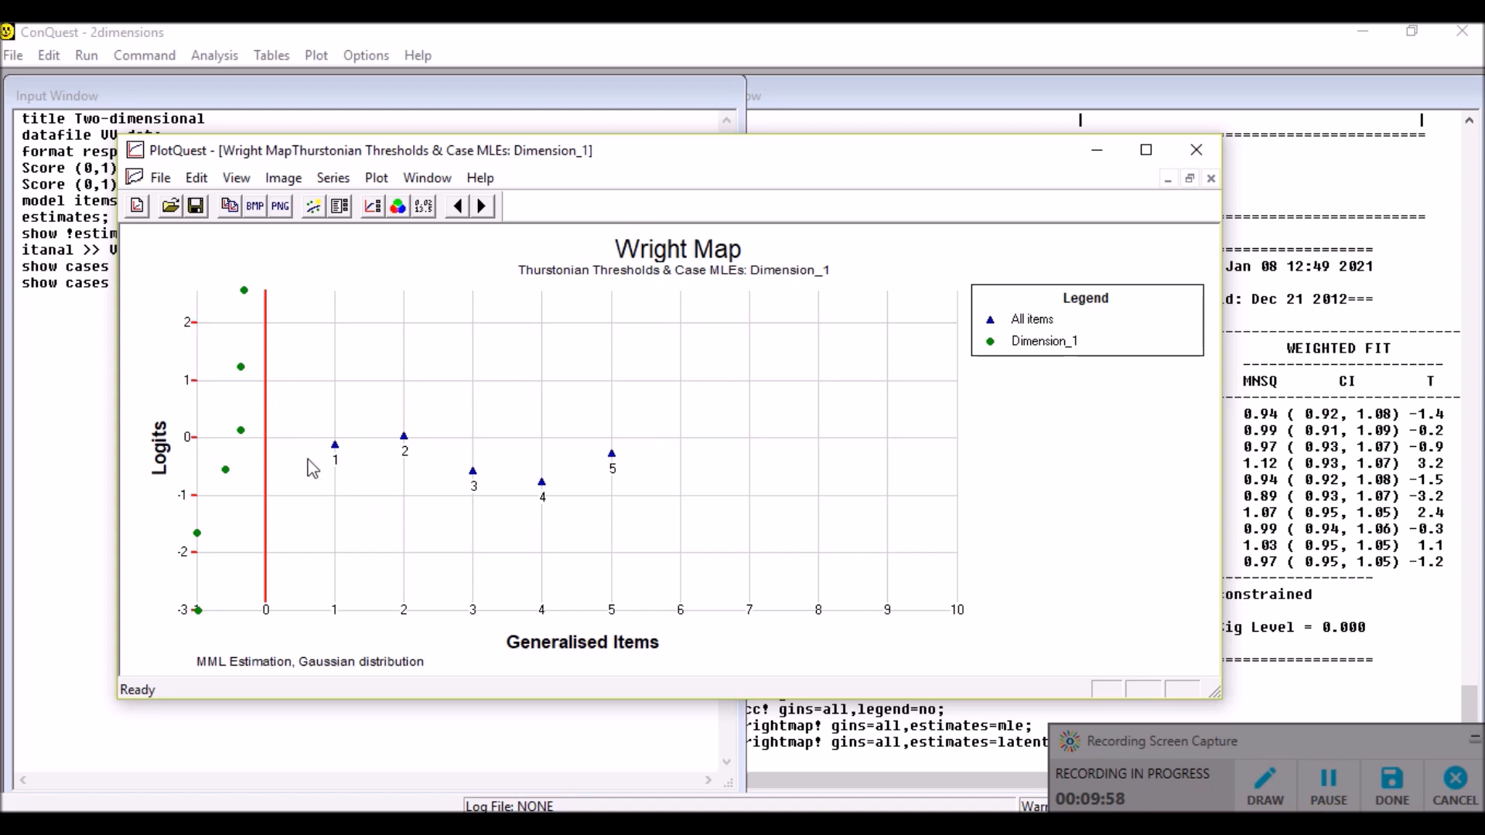
pyautogui.click(481, 207)
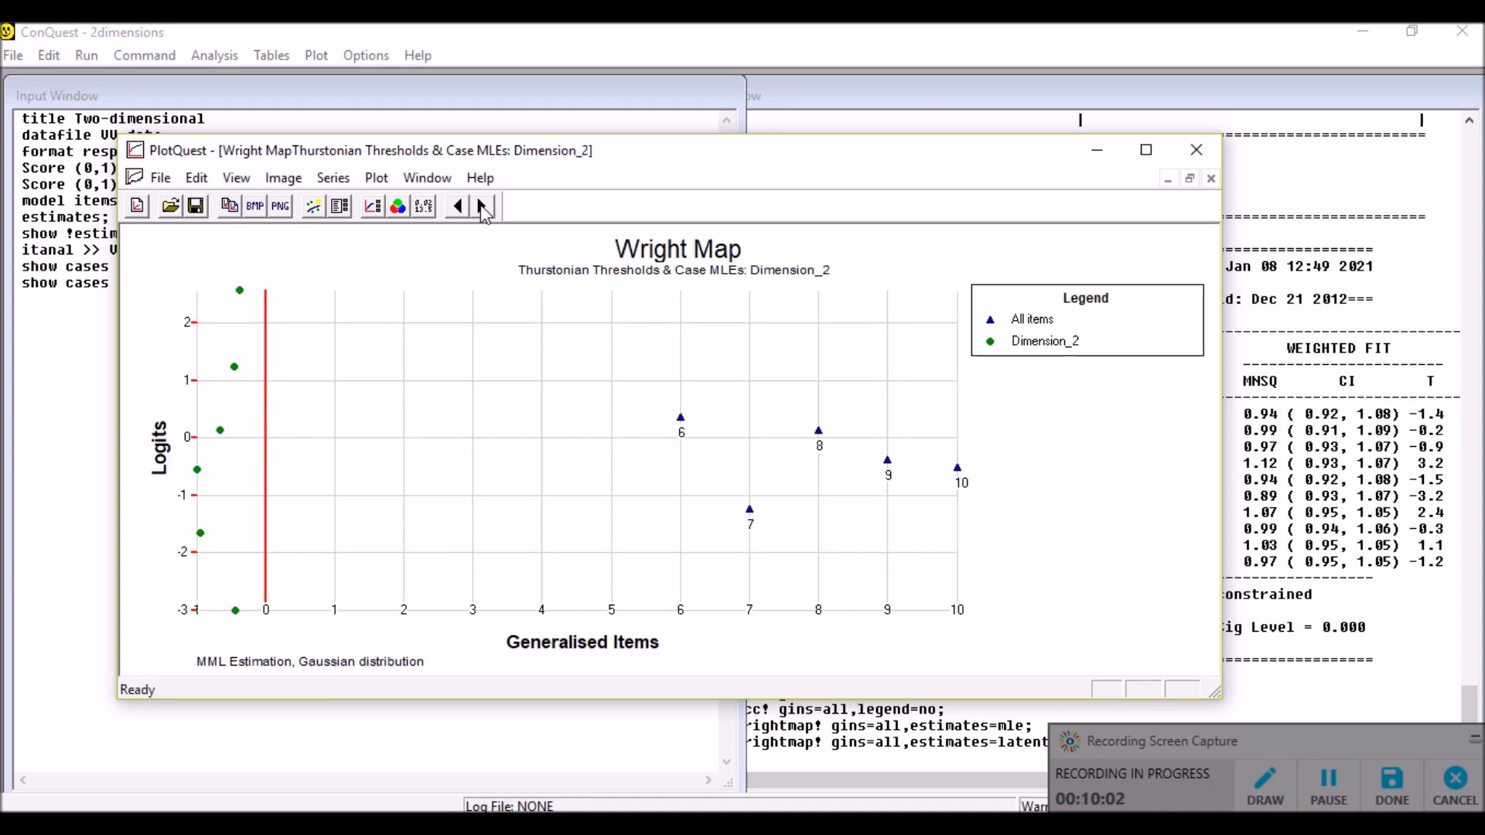
pyautogui.click(481, 206)
pyautogui.click(481, 206)
pyautogui.click(481, 206)
pyautogui.click(481, 206)
pyautogui.click(481, 207)
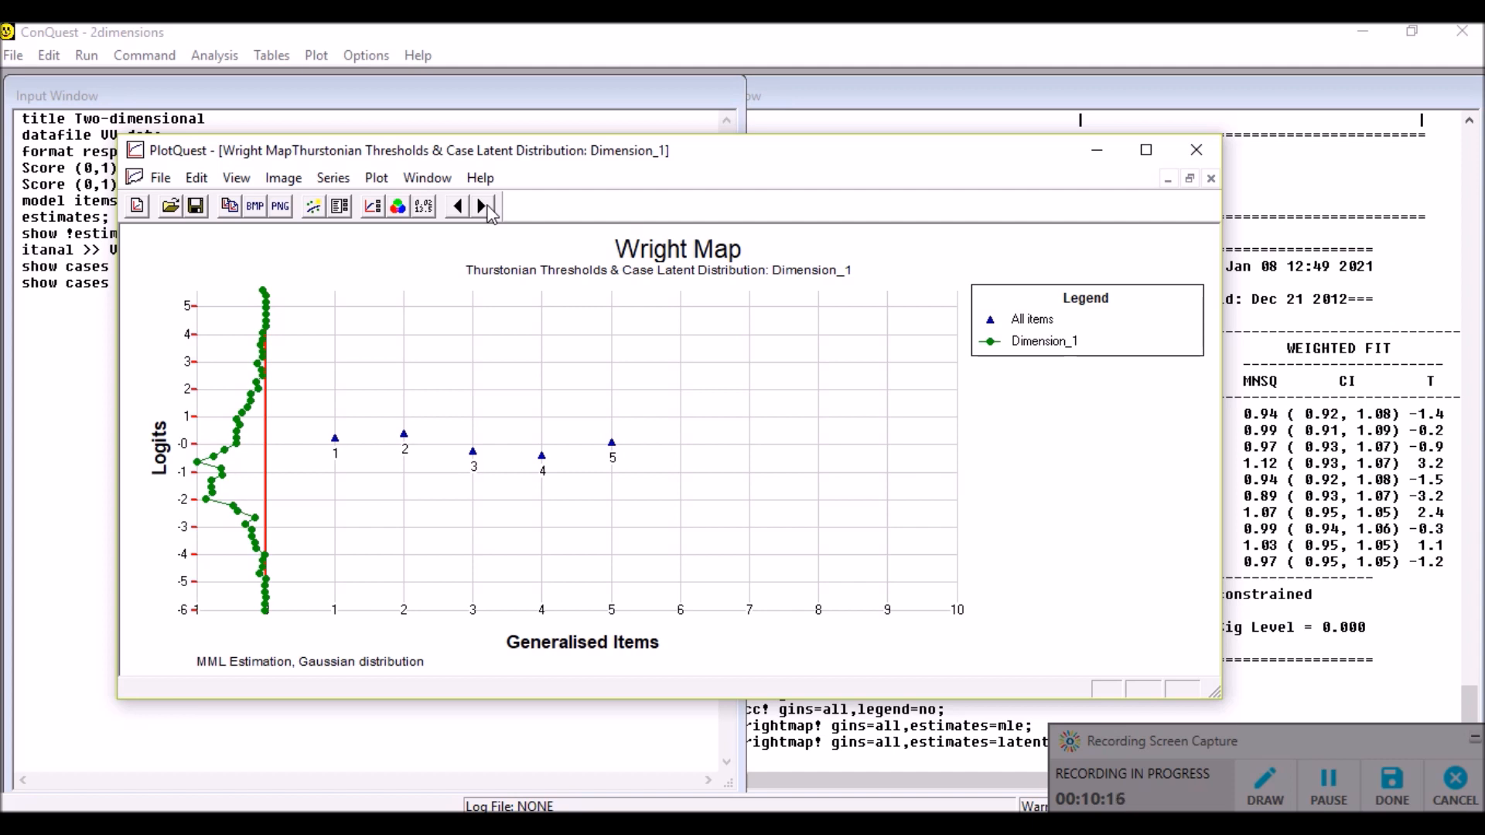
pyautogui.click(1197, 149)
# Step: Plot the plausible values Wright map for all items again, keeping the legend, dimension and label options enabled
pyautogui.click(358, 64)
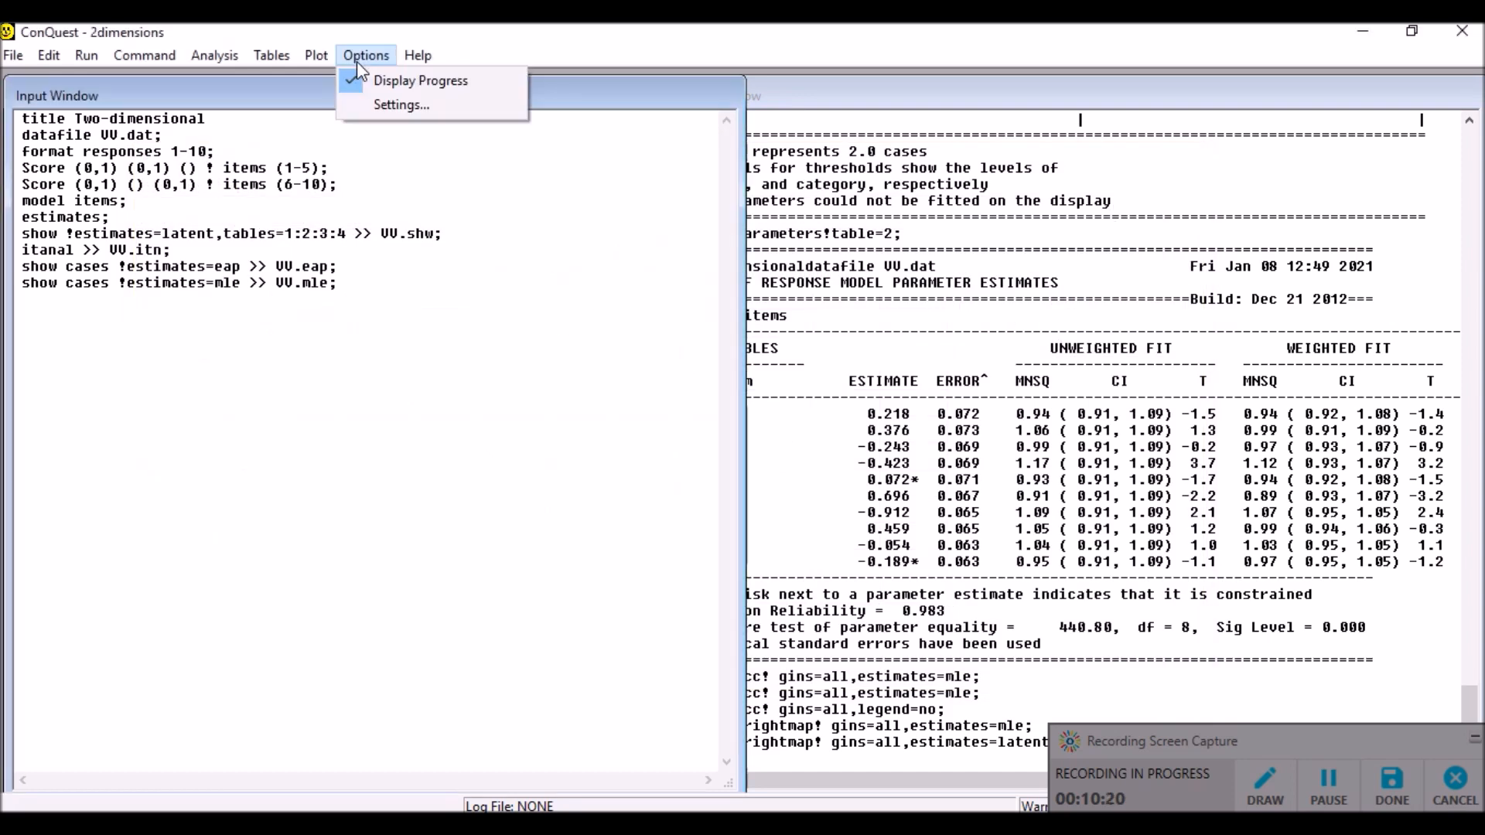
pyautogui.click(362, 274)
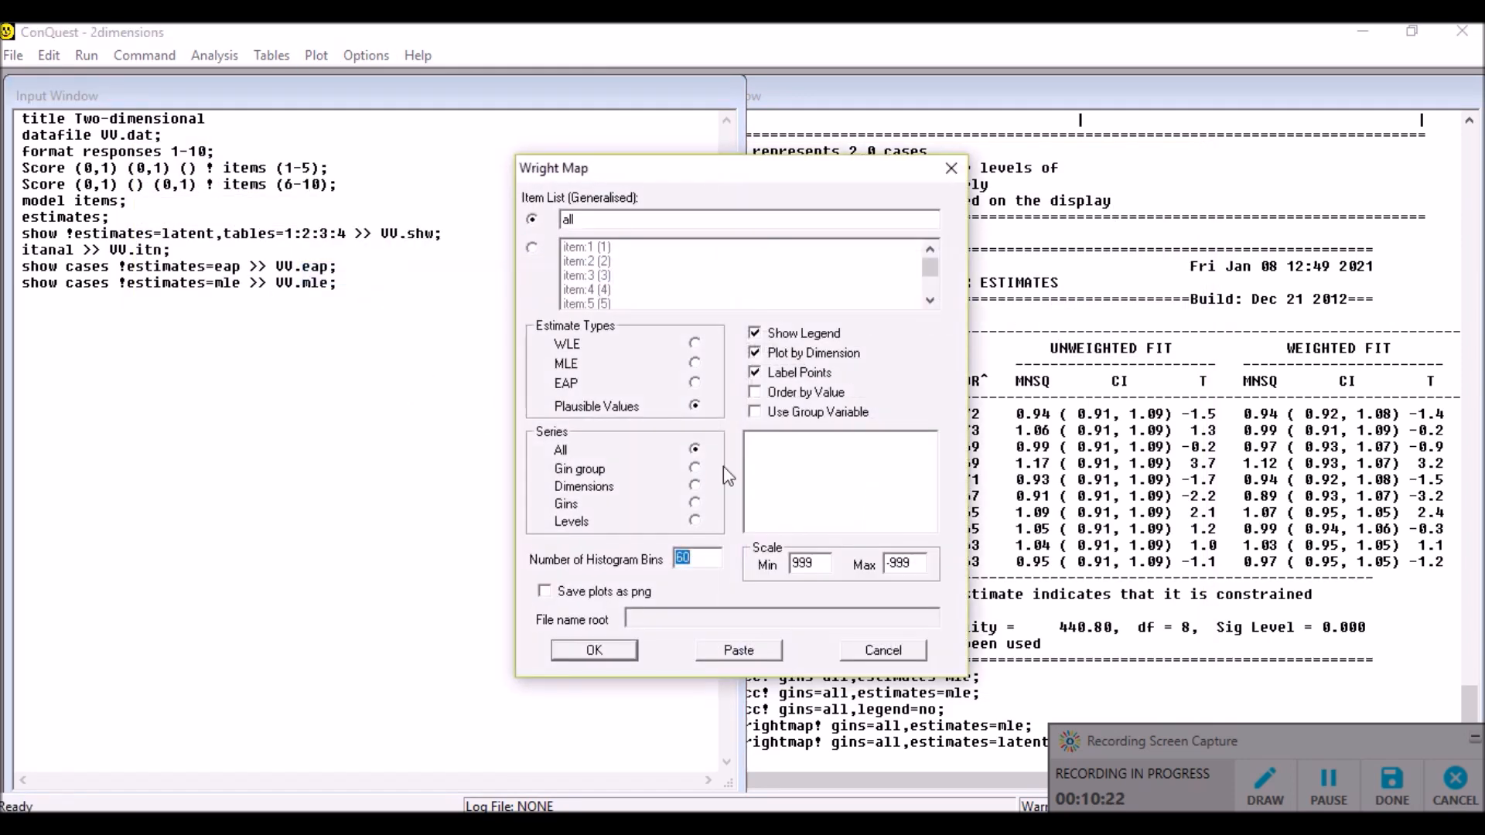
pyautogui.click(594, 643)
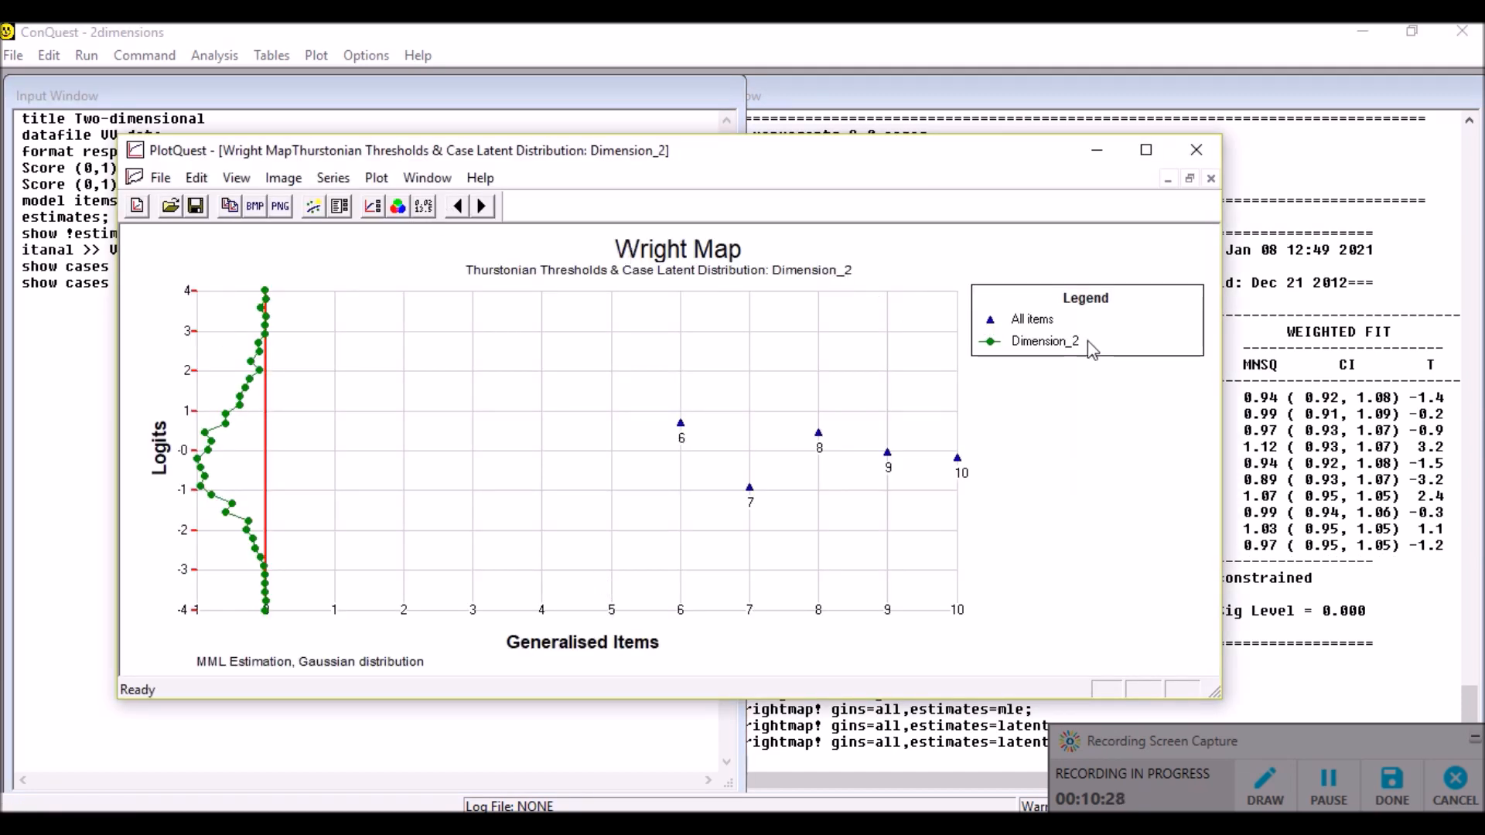
# Step: Examine the dimension 1 latent distribution Wright map, return to the dimension 2 map and close the plot window
pyautogui.click(484, 207)
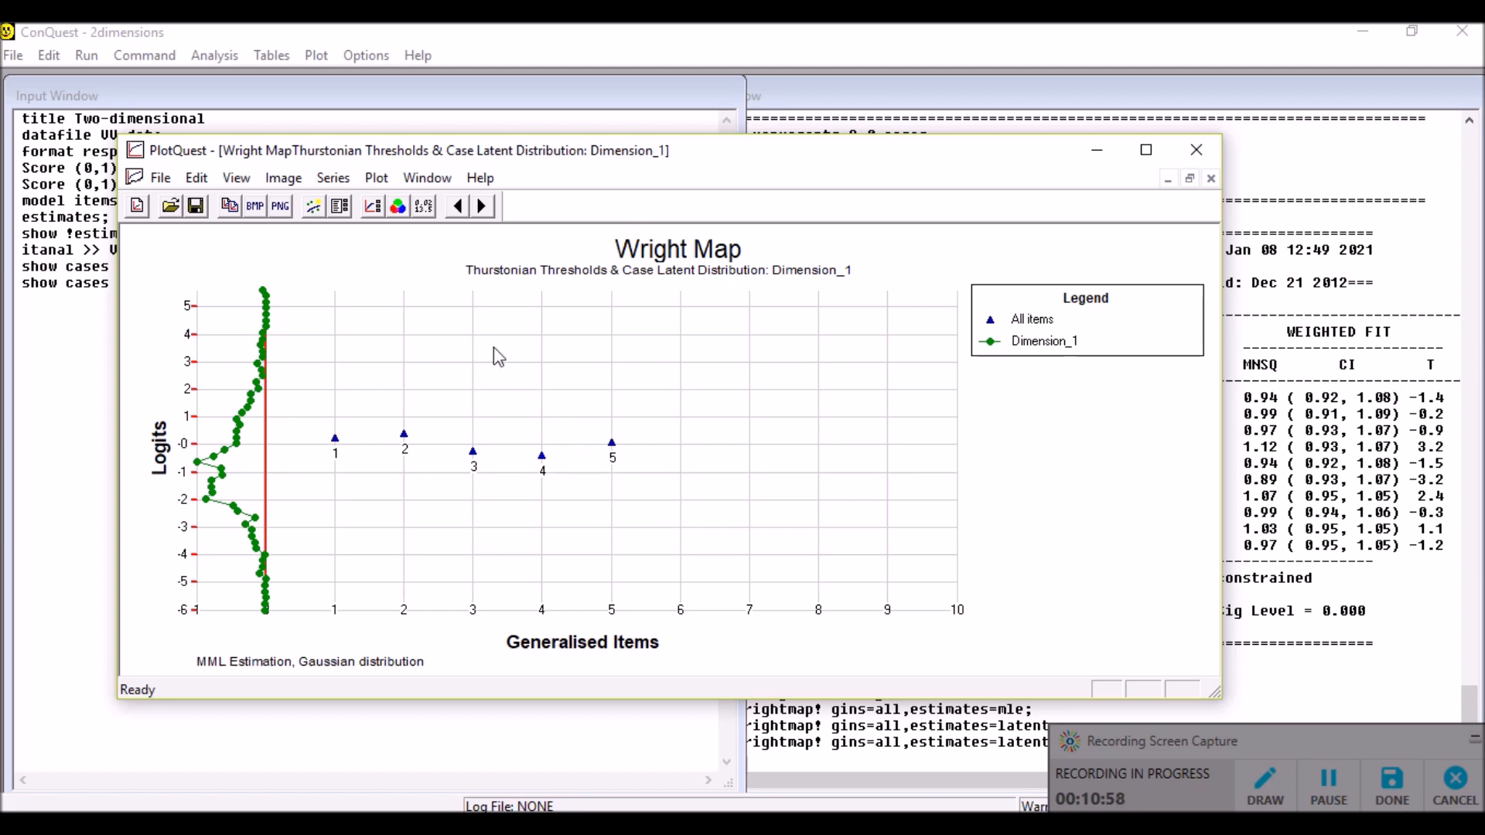
pyautogui.click(484, 207)
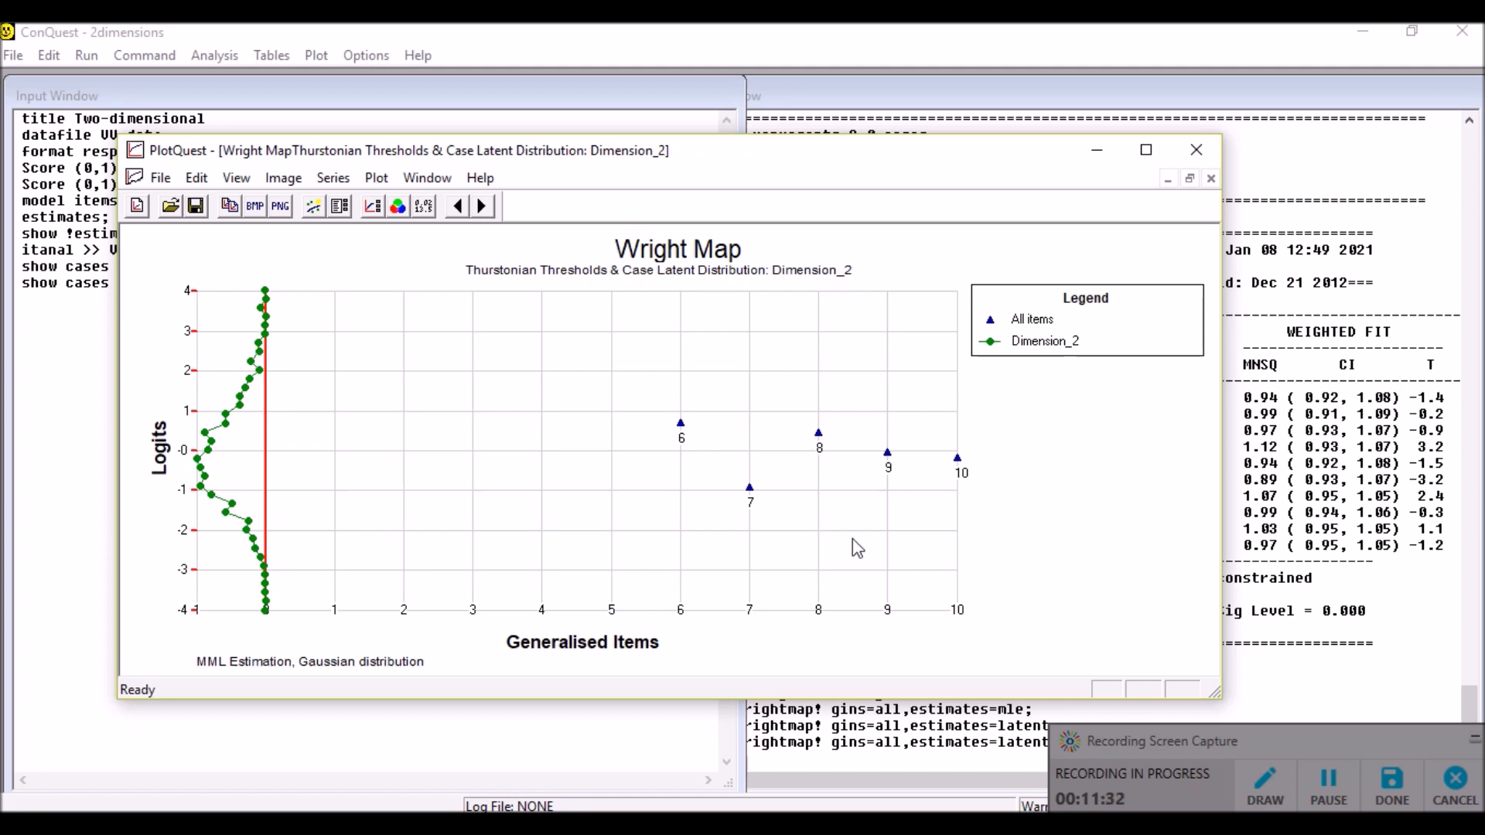
pyautogui.click(1196, 149)
pyautogui.click(1196, 149)
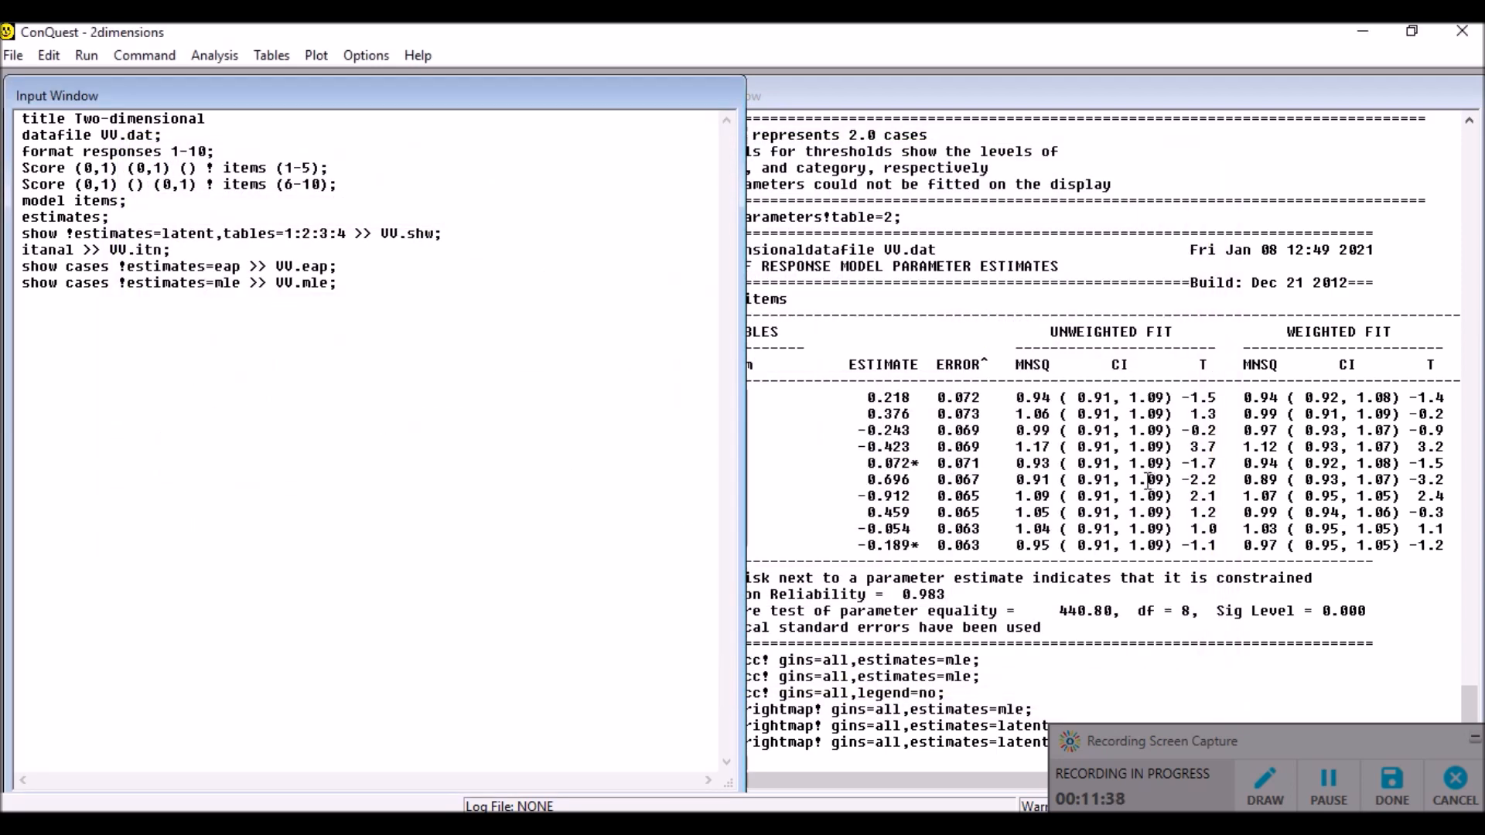
# Step: Widen the Output Window and review the text latent distribution map and the item parameter estimates table
pyautogui.click(1040, 114)
pyautogui.moveTo(663, 394)
pyautogui.mouseDown()
pyautogui.moveTo(781, 393)
pyautogui.moveTo(649, 392)
pyautogui.mouseUp()
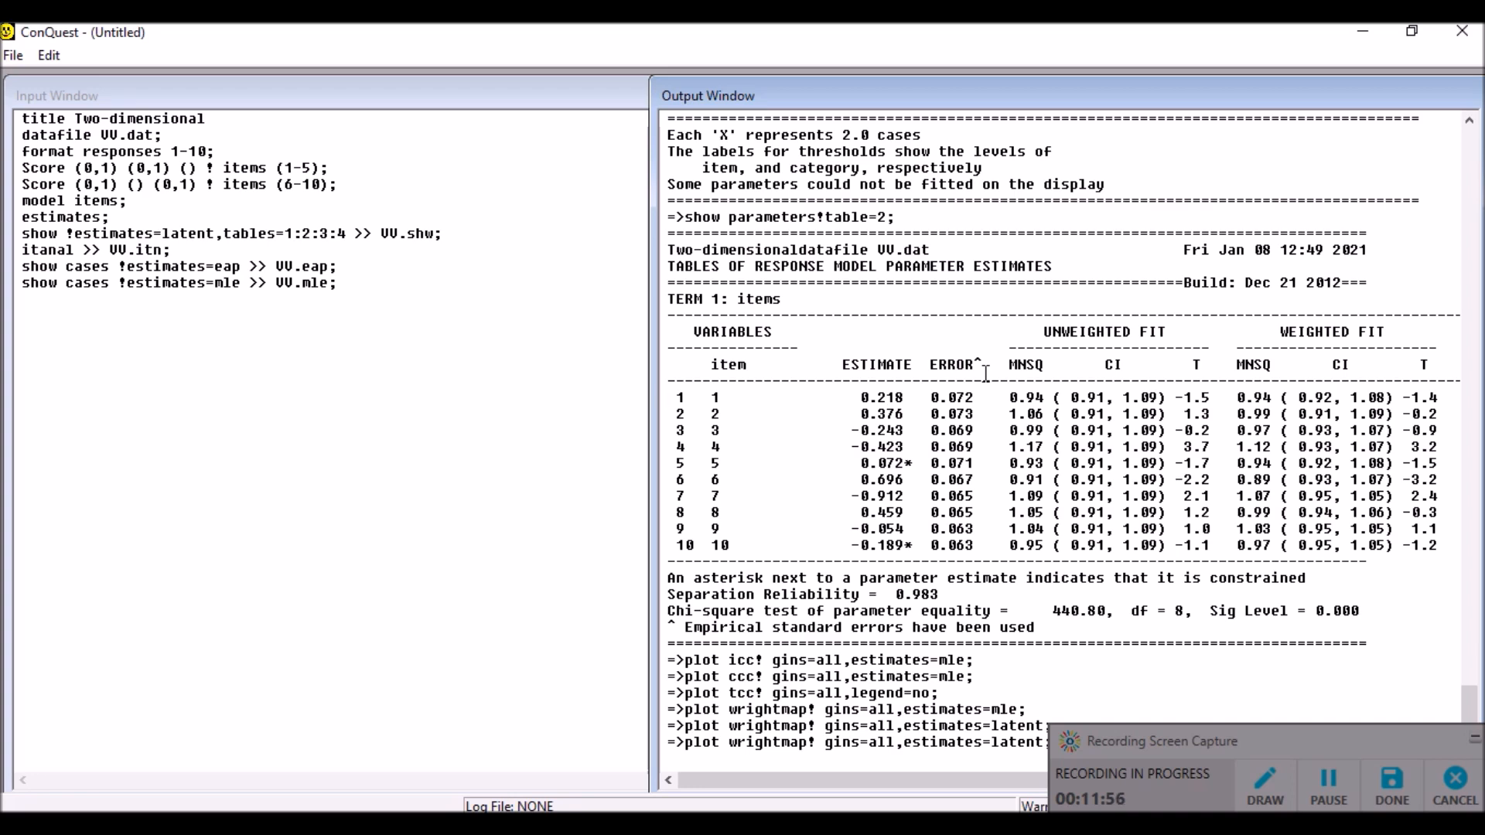
pyautogui.scroll(6, 985, 373)
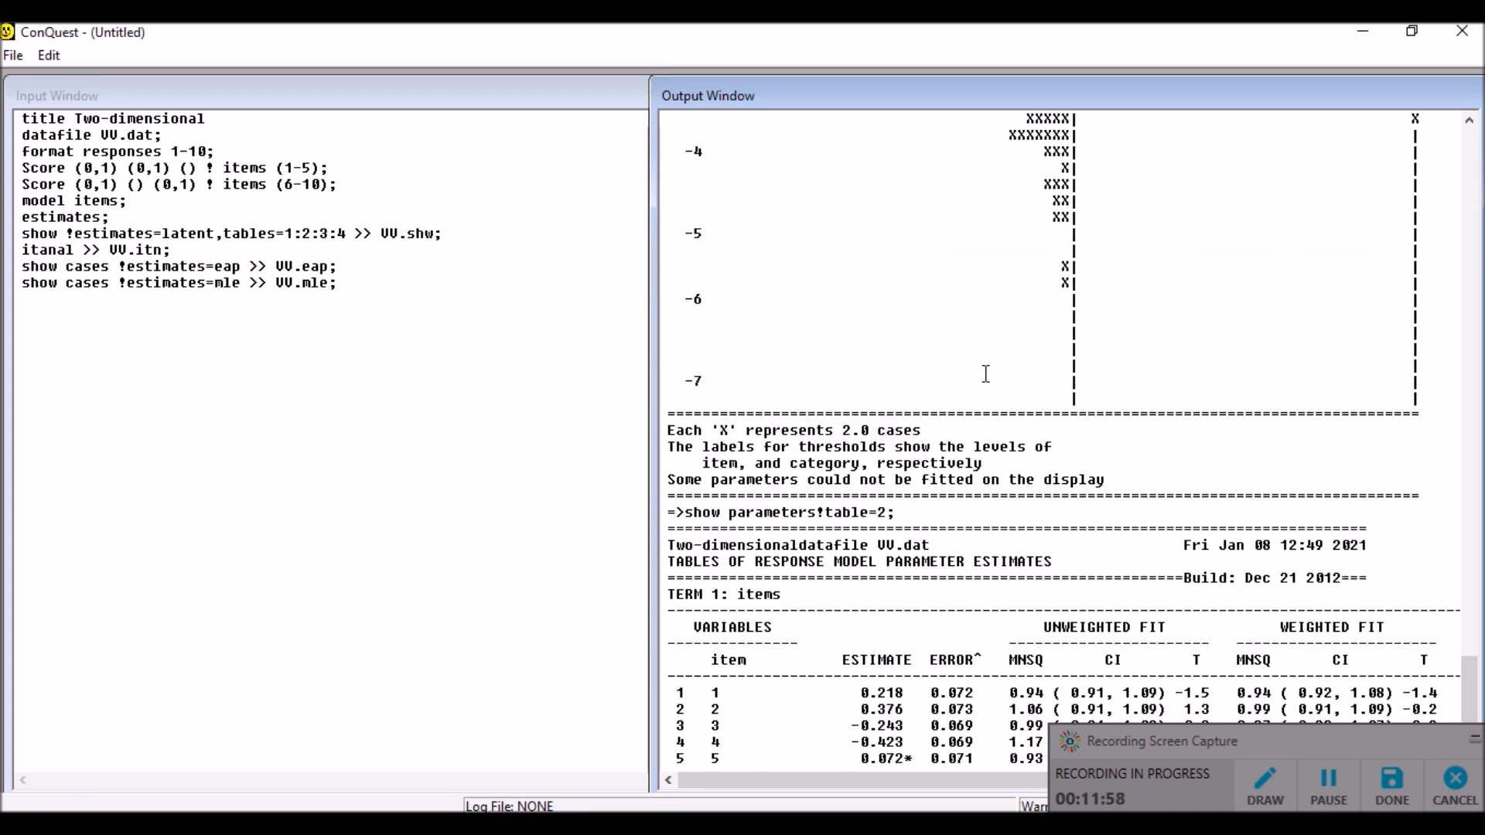
pyautogui.scroll(-6, 986, 373)
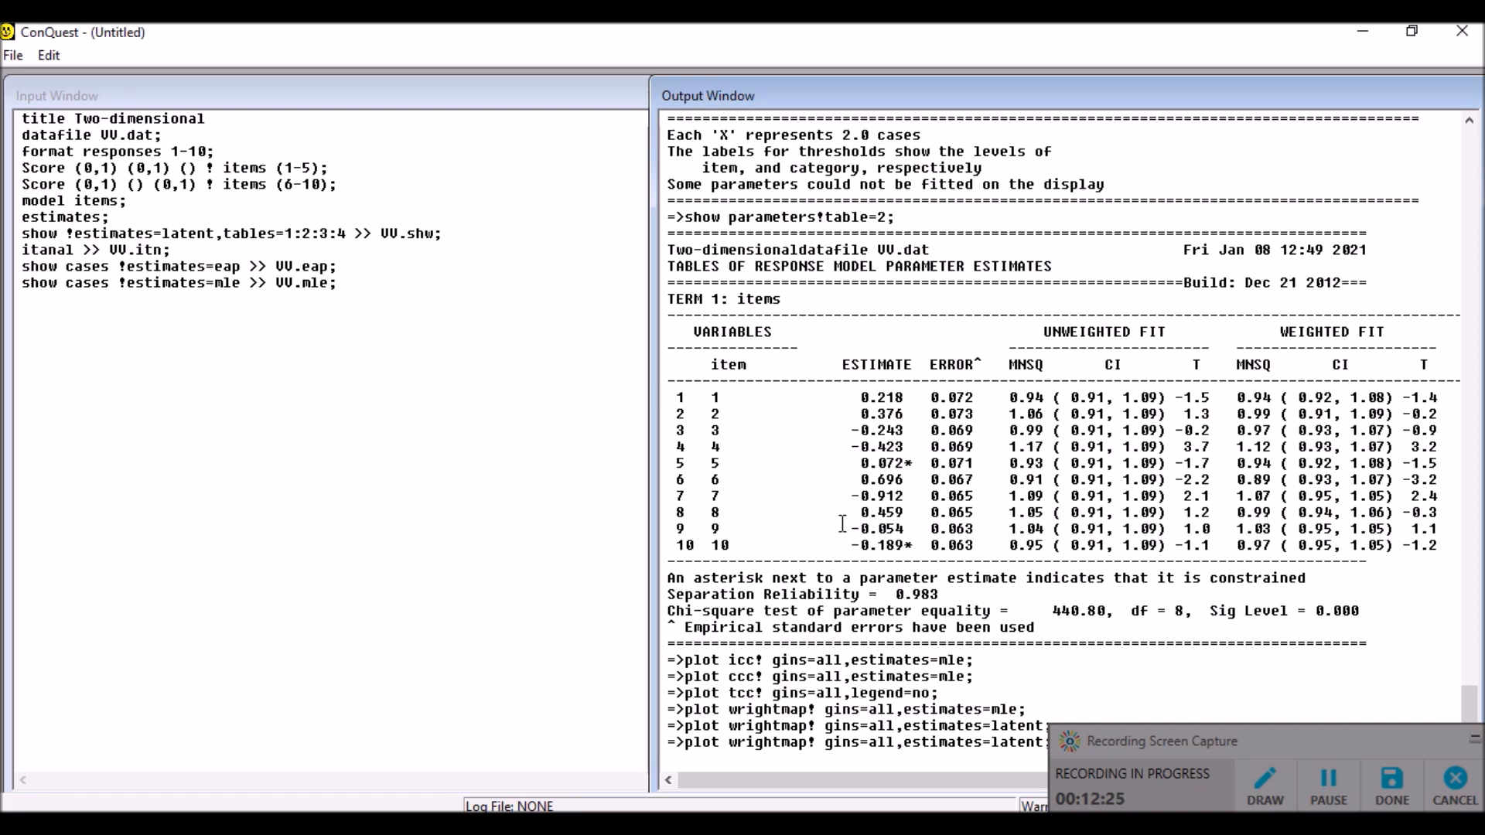
pyautogui.click(1327, 783)
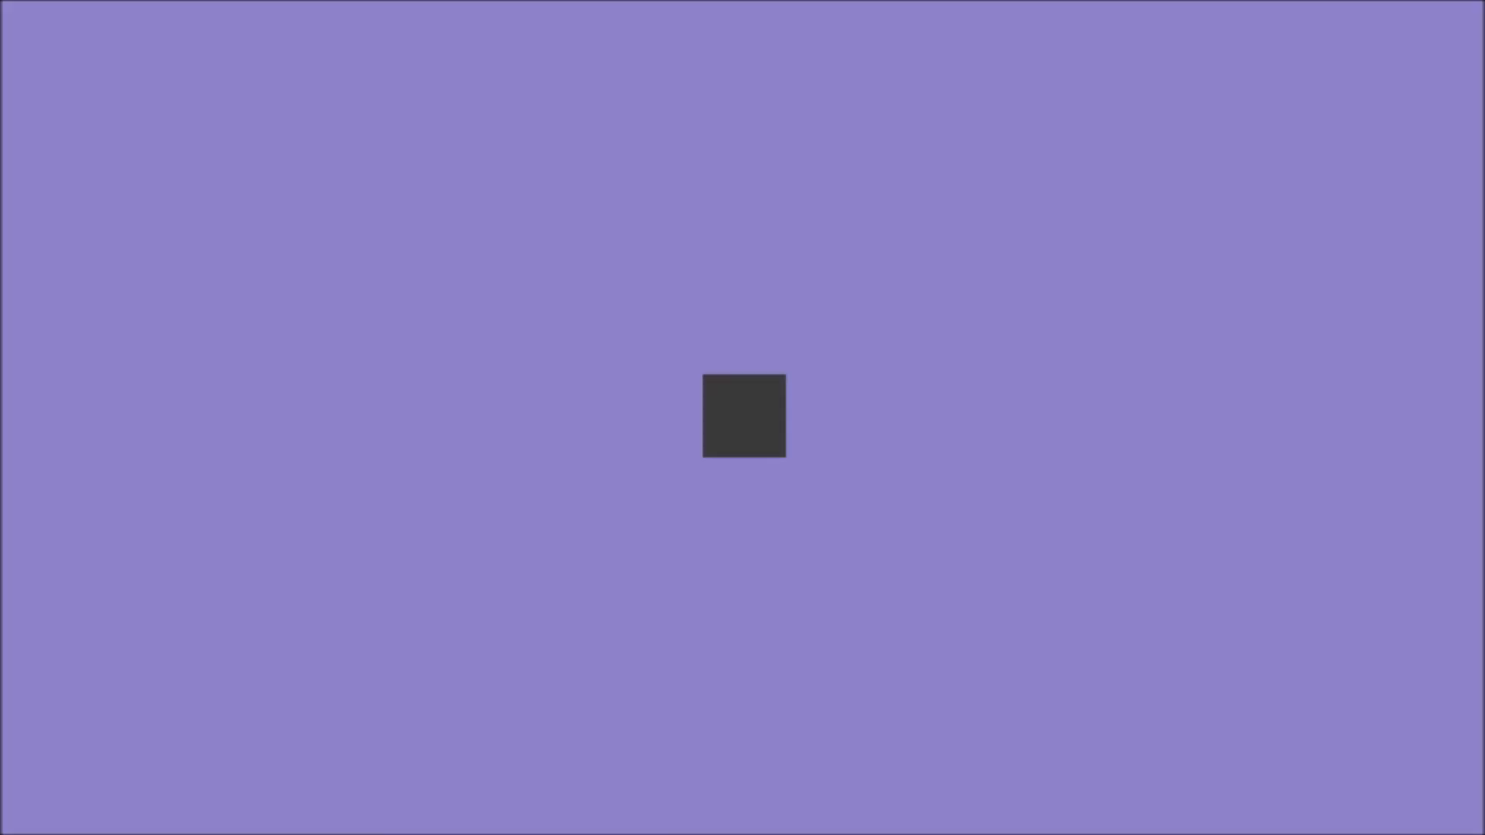